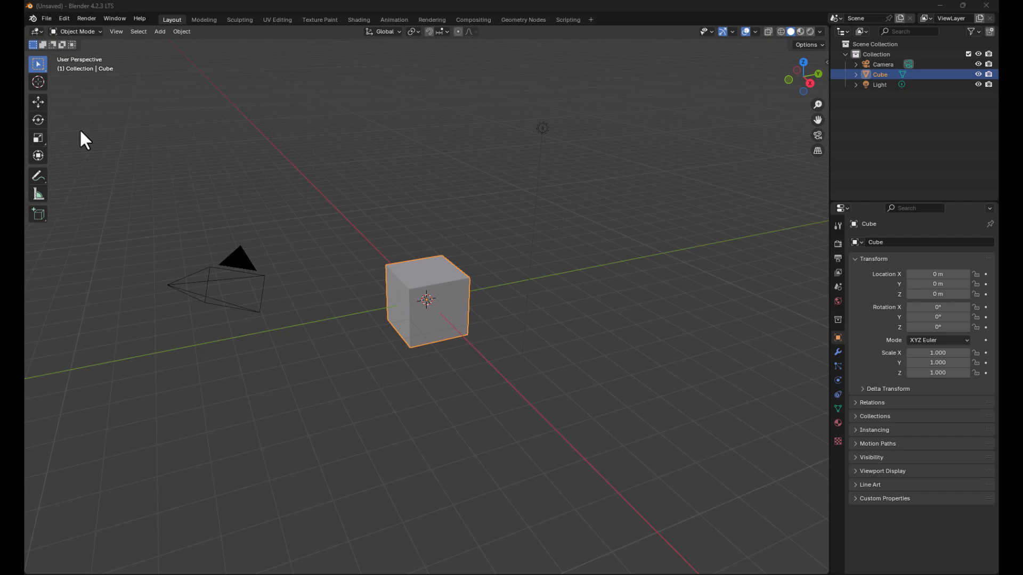
- Delete the default camera, cube and light from the scene
left_click_drag(138, 82, 615, 392)
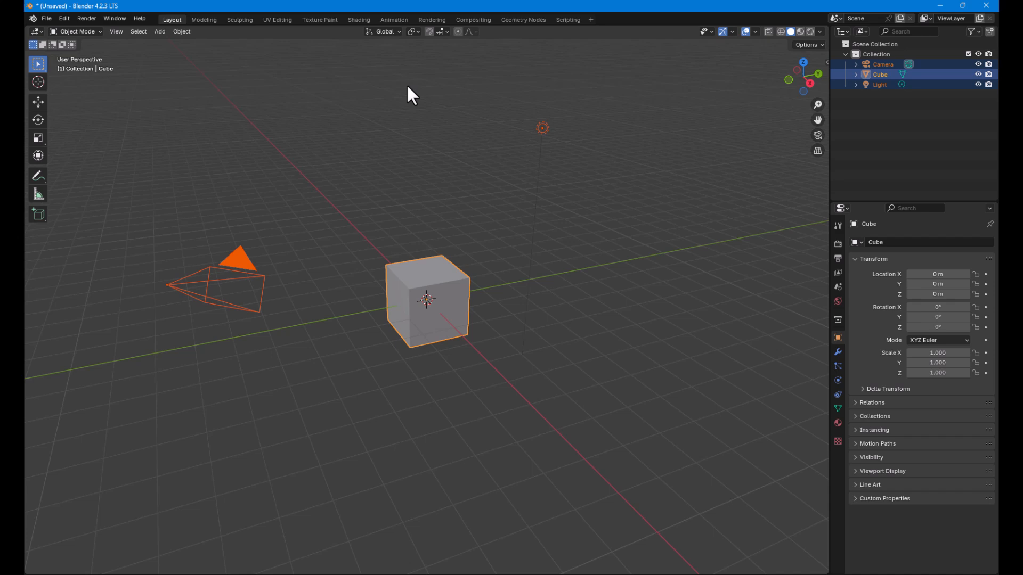
key("Delete")
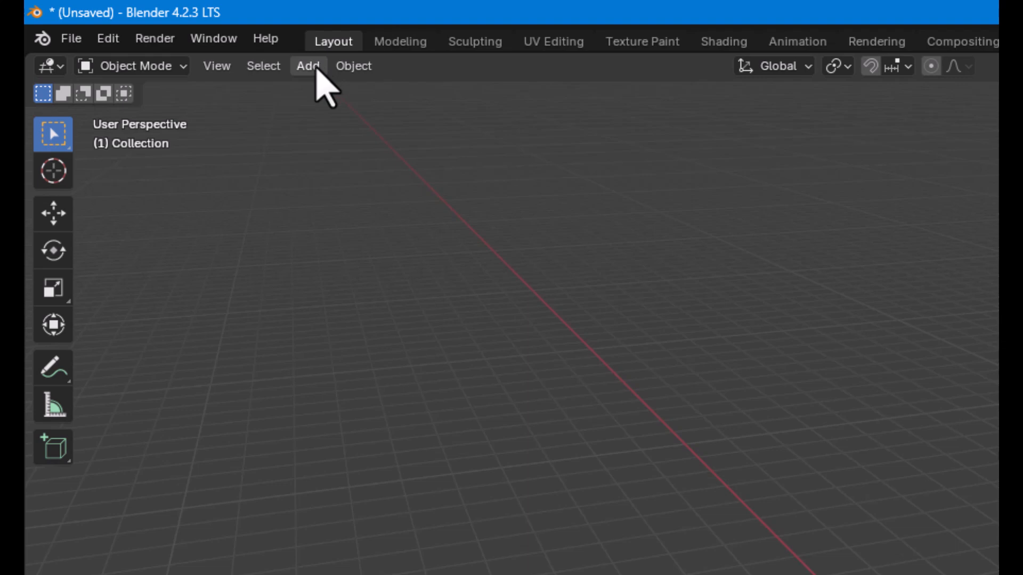
- Add a plane mesh and a cube mesh to the empty scene
left_click(315, 67)
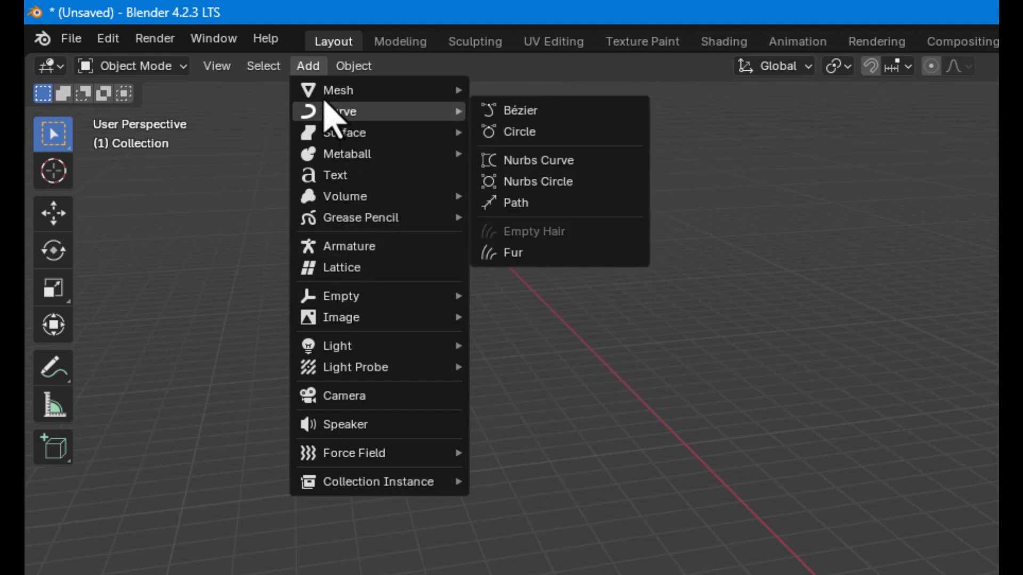
mouse_move(330, 92)
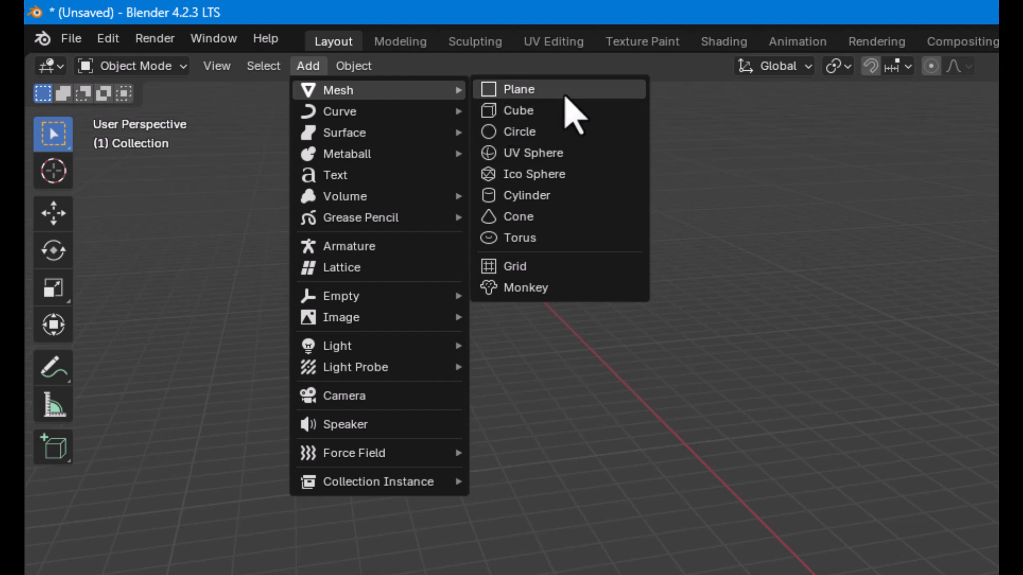
left_click(560, 90)
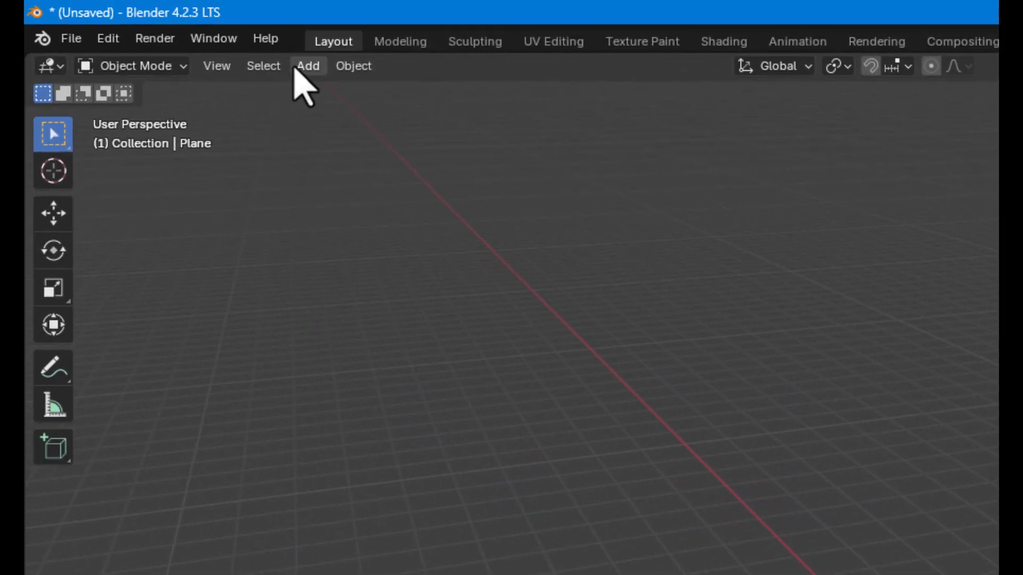
left_click(297, 69)
mouse_move(349, 92)
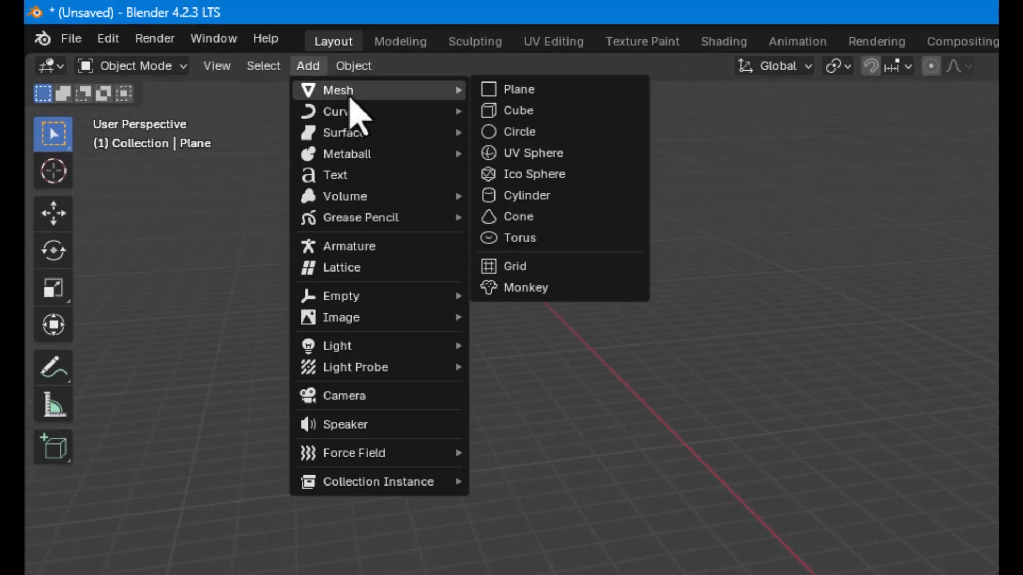
left_click(515, 109)
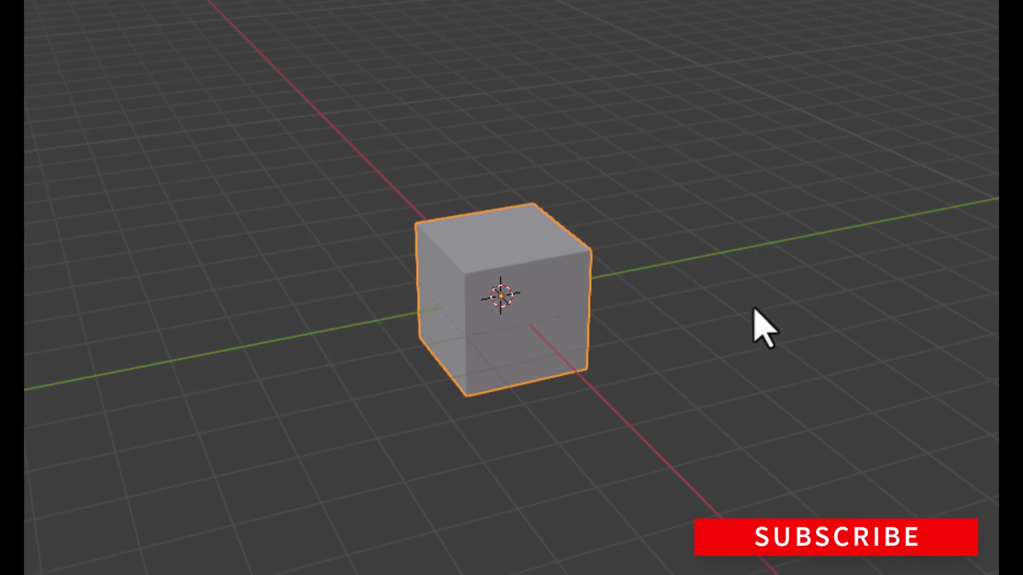
- Add a UV sphere and raise it along Z above the cube to about 2.88 m
left_click(309, 66)
mouse_move(327, 97)
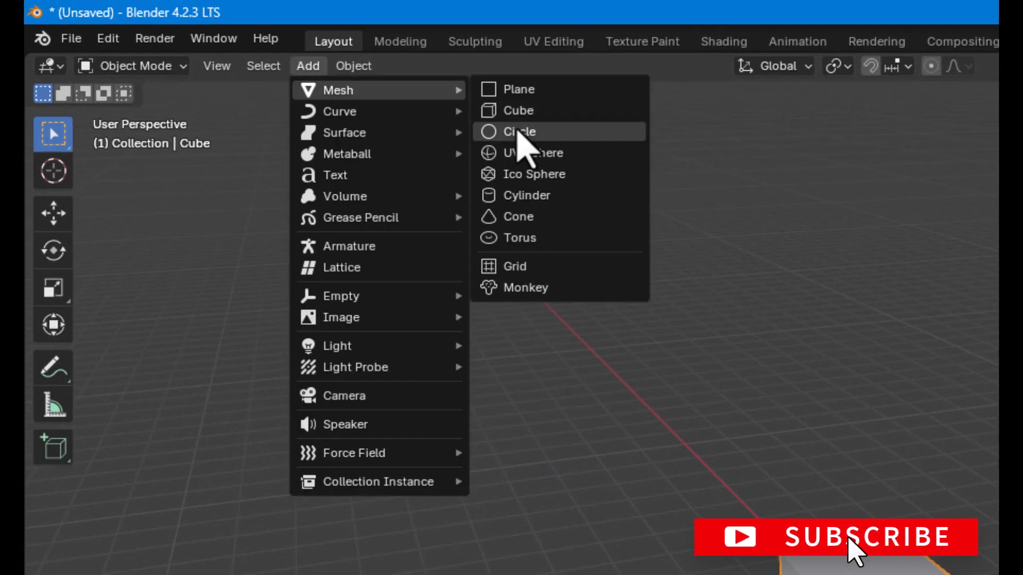
left_click(530, 153)
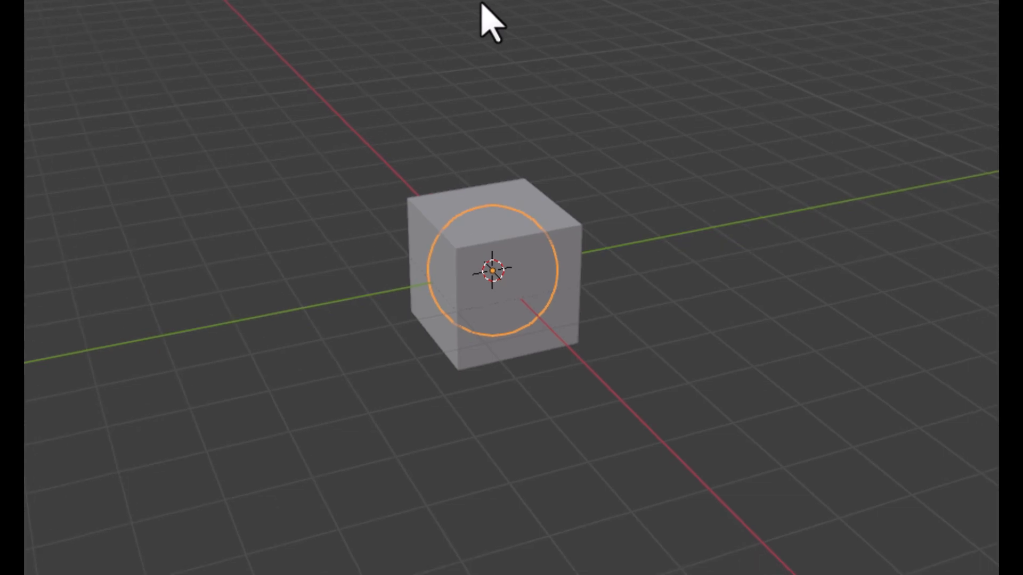
key("g")
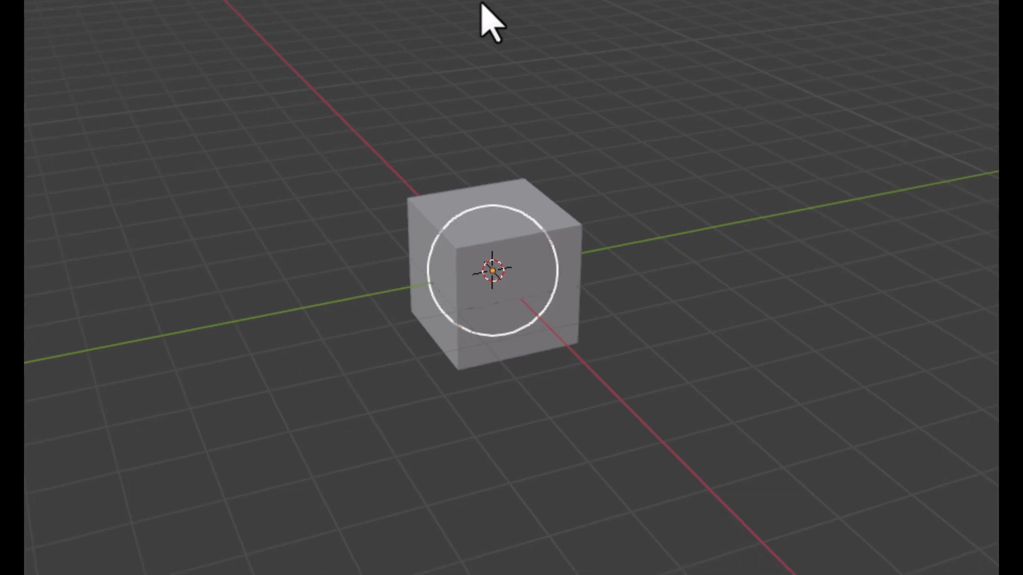
key("z")
left_click(407, 137)
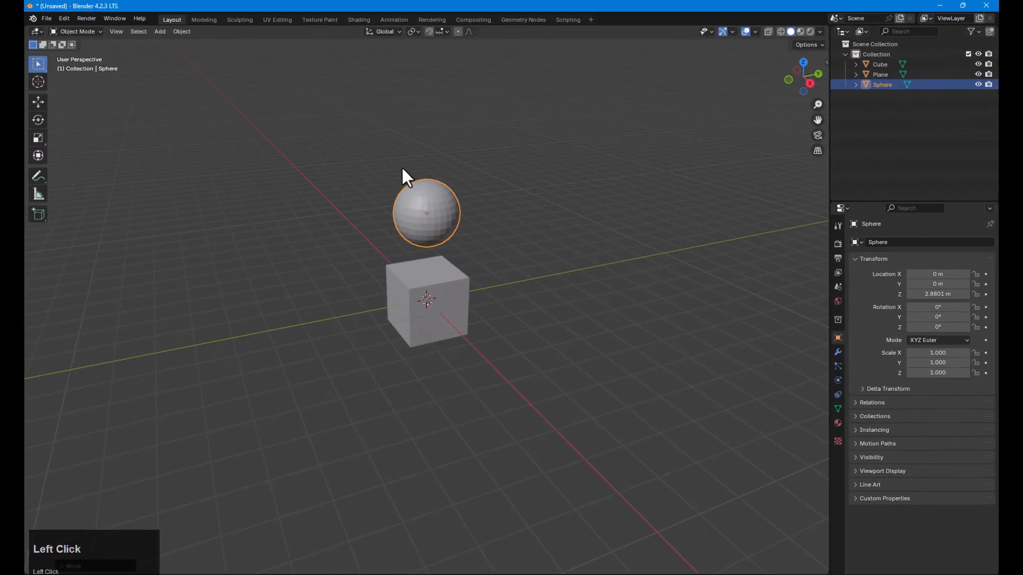
left_click(156, 32)
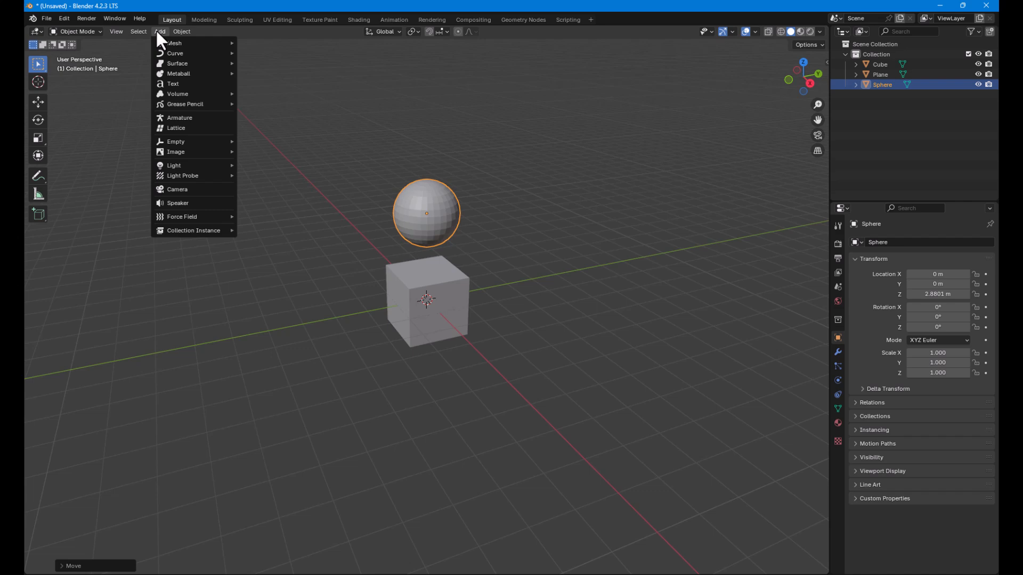
left_click(246, 162)
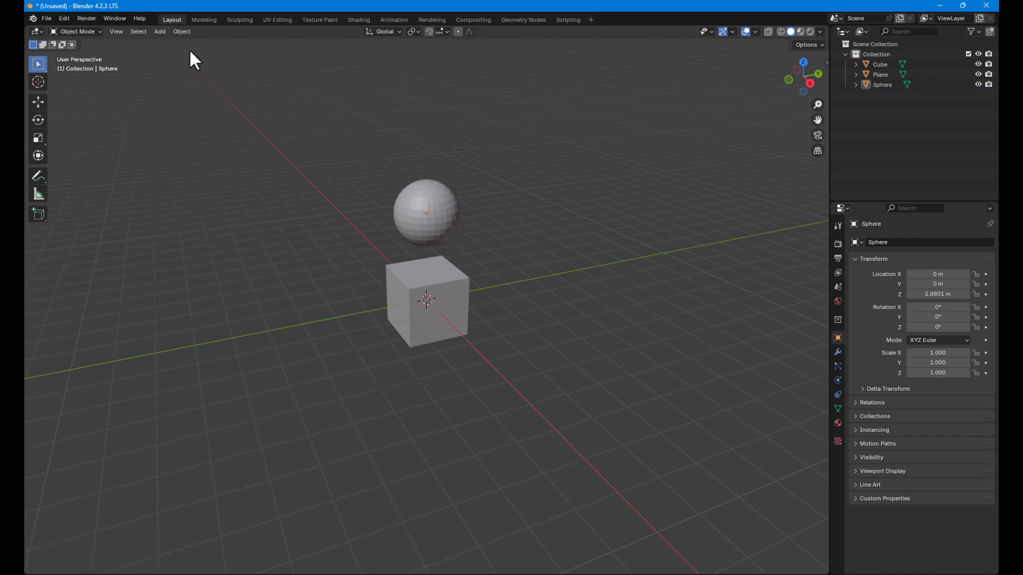
left_click(158, 31)
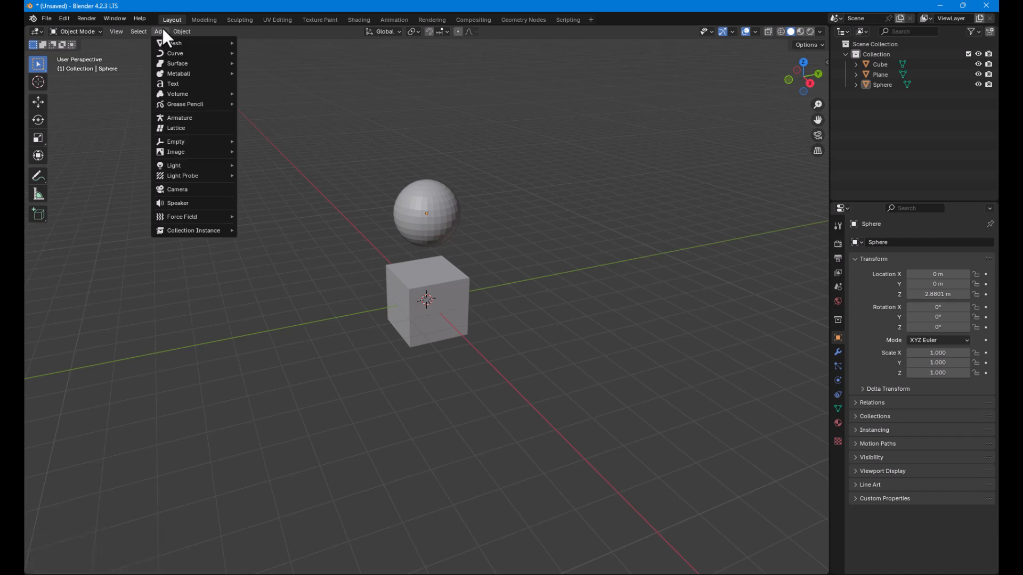
left_click(304, 210)
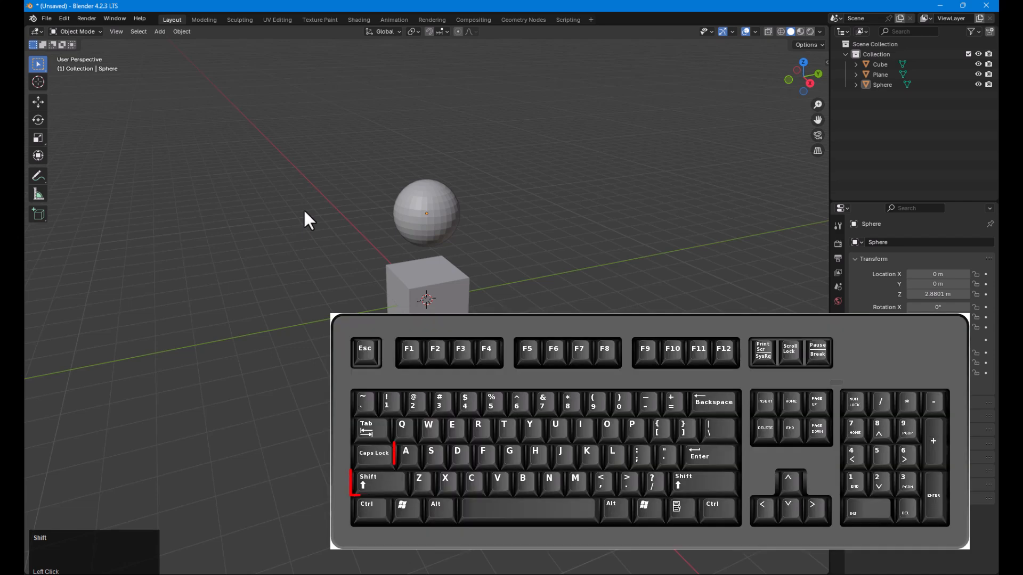
- Add a torus, move it along X behind the cube to about -4.13 m, and deselect it
key("shift+a")
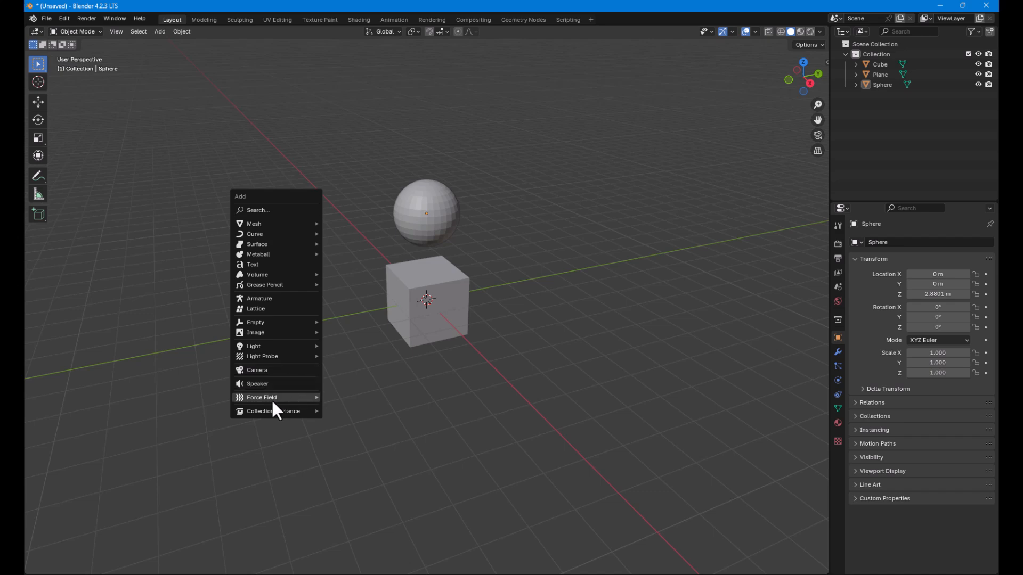
mouse_move(251, 224)
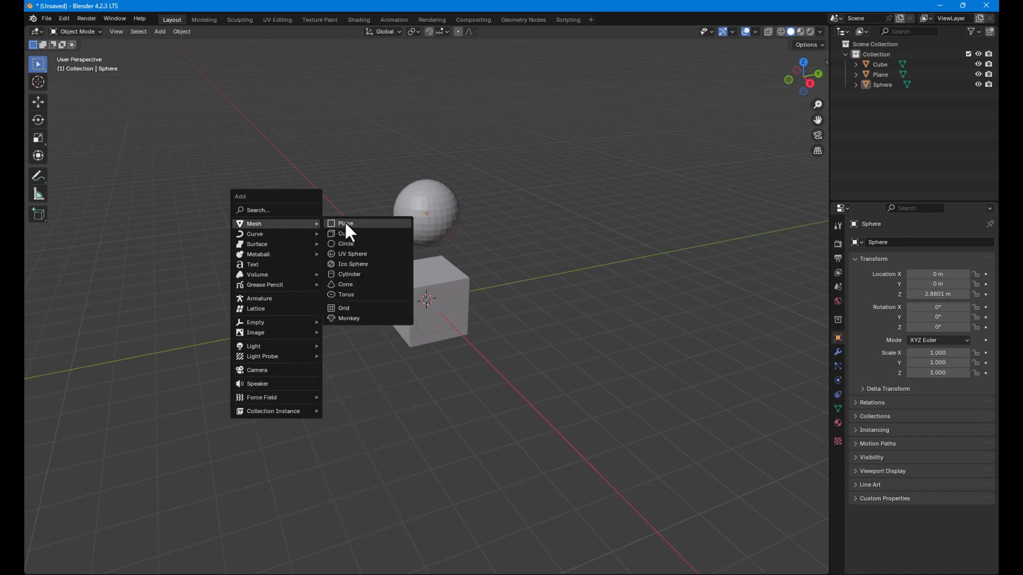
left_click(349, 294)
key("g")
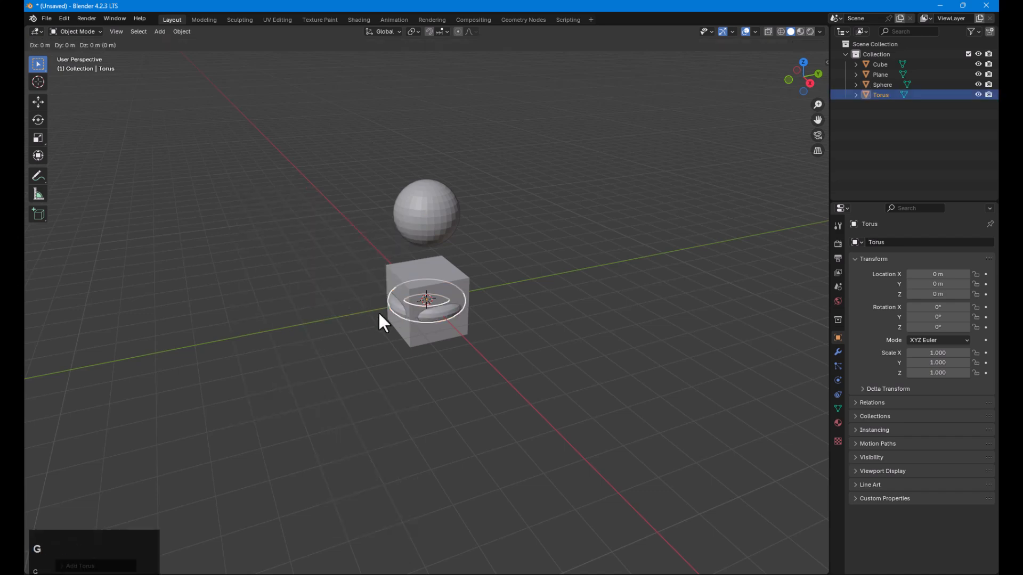
key("x")
left_click(273, 335)
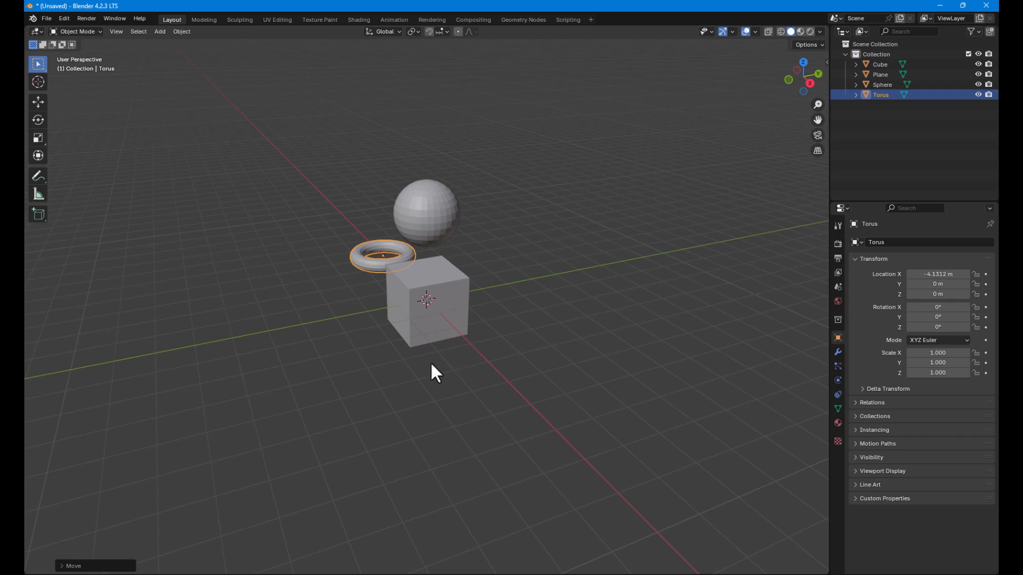
left_click_drag(366, 363, 447, 298)
left_click(509, 213)
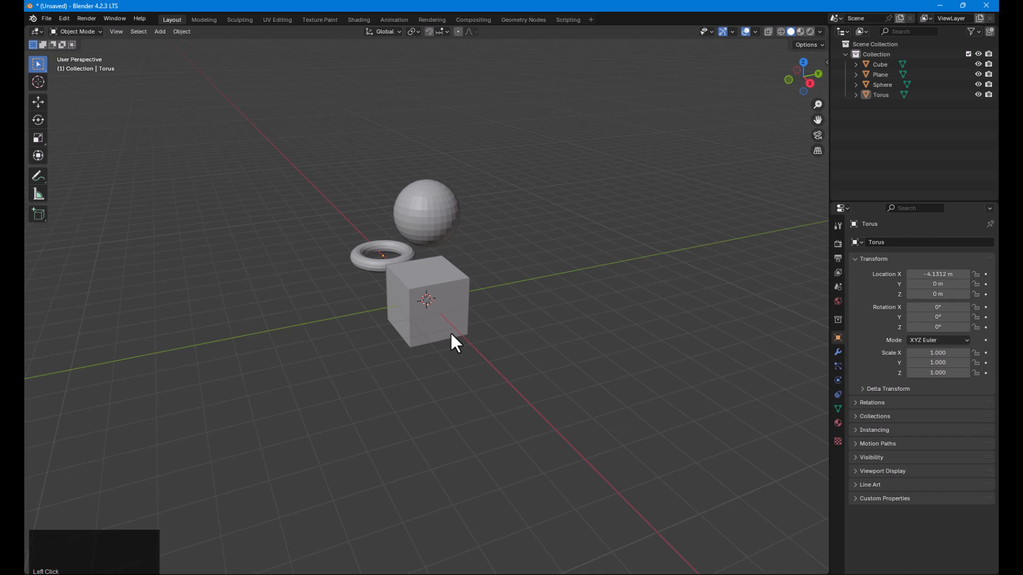
- Add a sun light, raise it to about 6.13 m on Z and shift it to about 5.58 m on Y
left_click(159, 31)
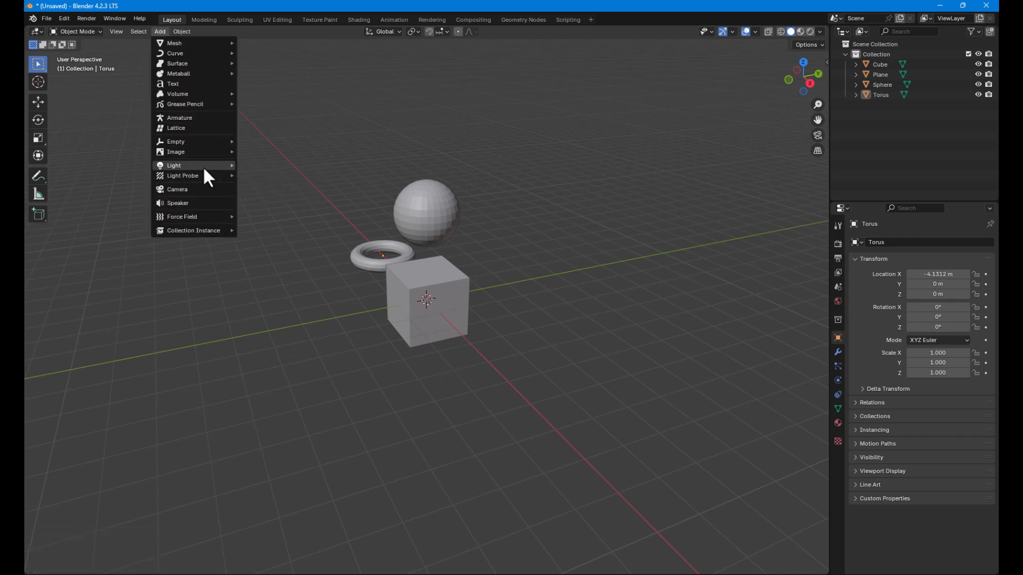
mouse_move(212, 164)
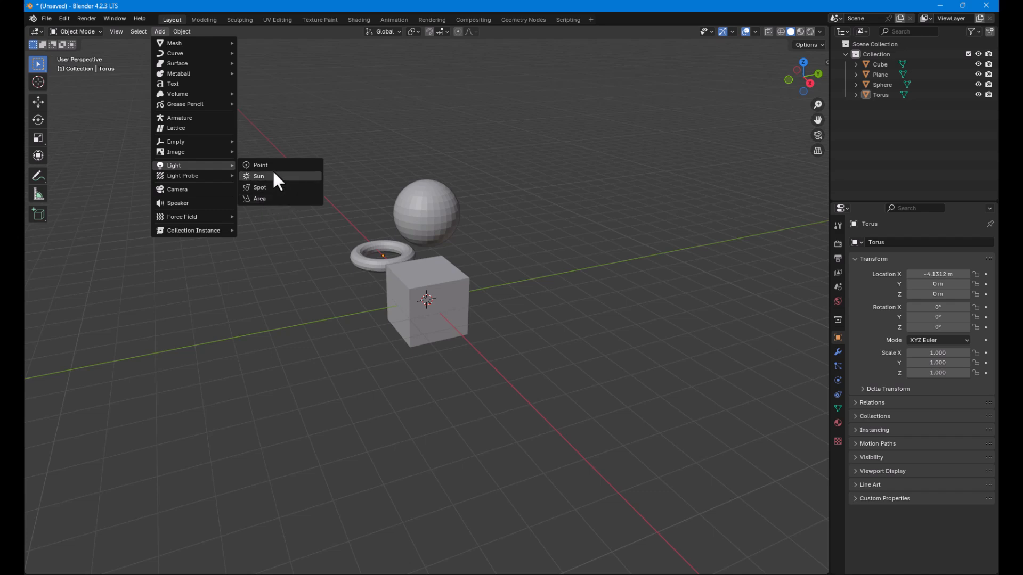
left_click(260, 176)
key("f")
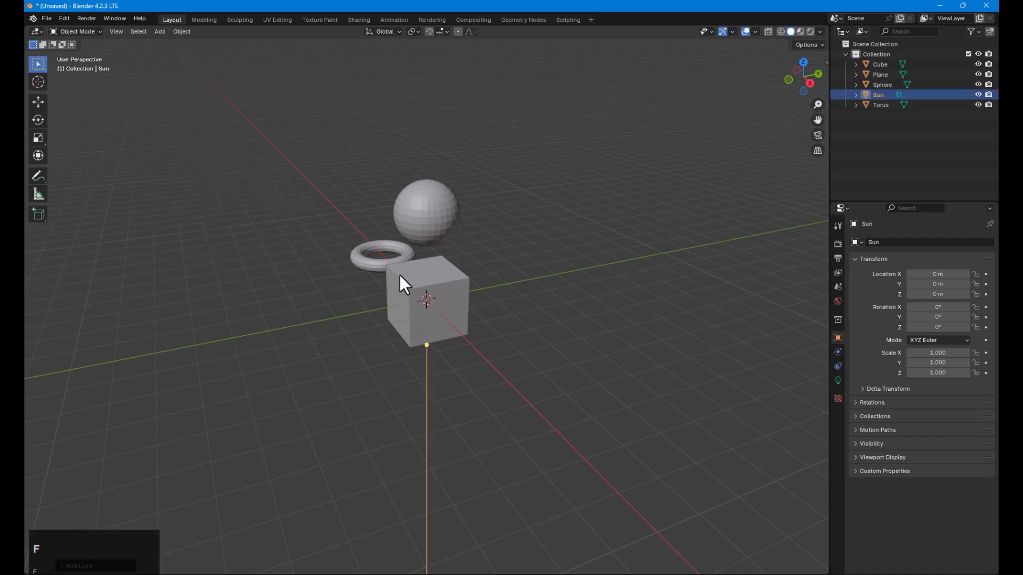
key("g")
key("x")
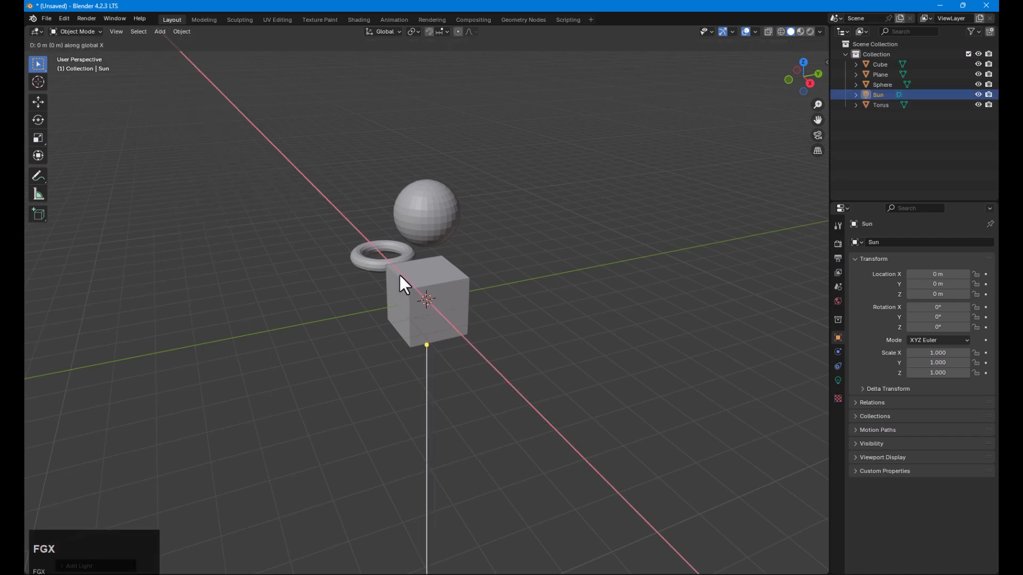
key("z")
left_click(371, 79)
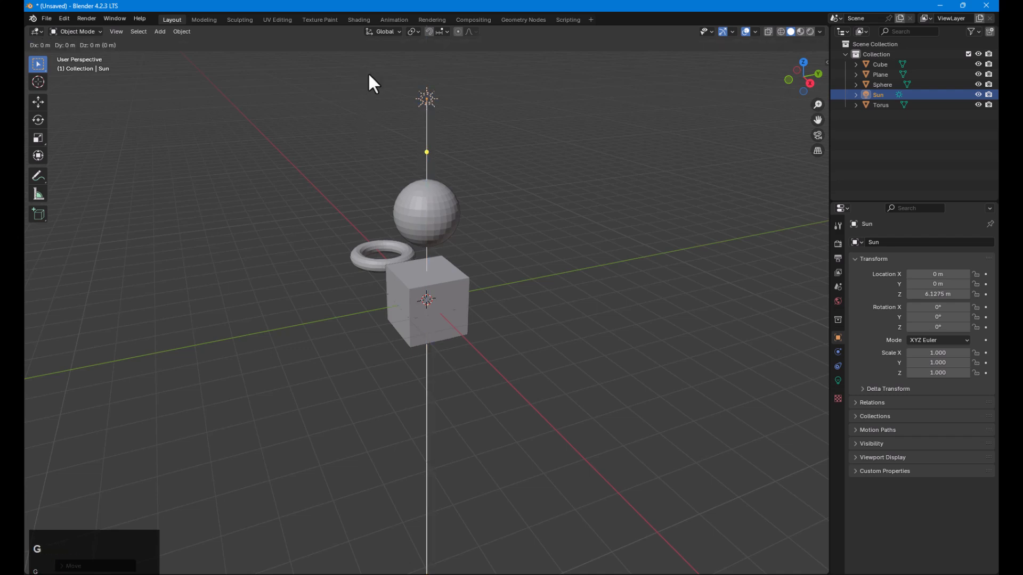
key("g")
key("y")
left_click(533, 85)
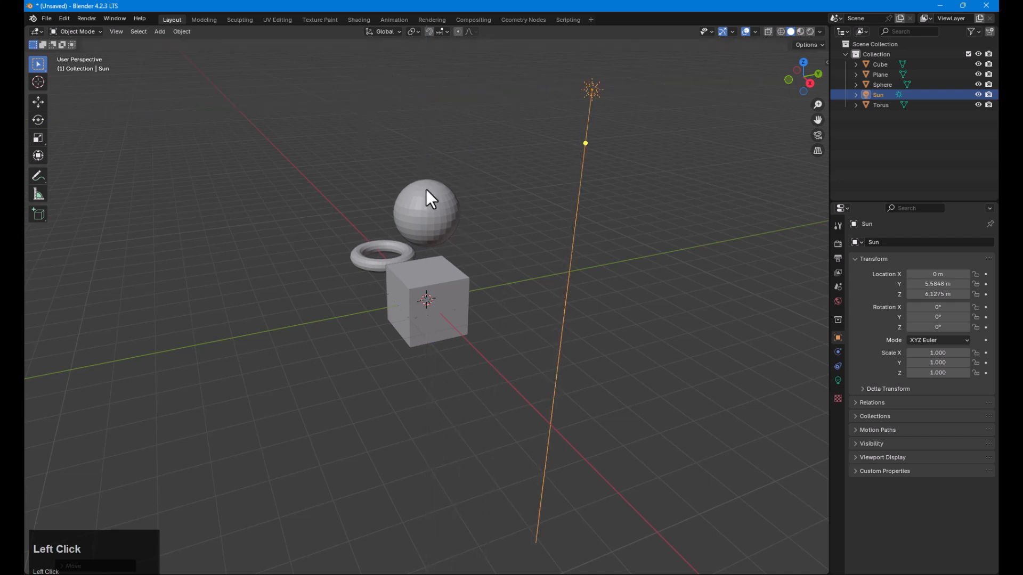
- Add a camera and move it to about -4.57 m on Y and about 4.03 m on Z
left_click(162, 32)
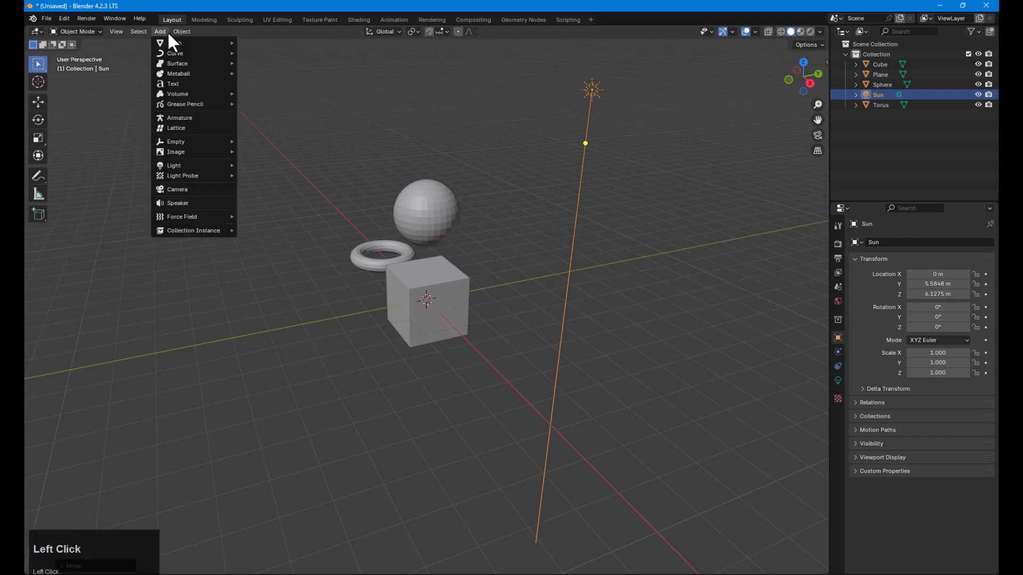
left_click(189, 188)
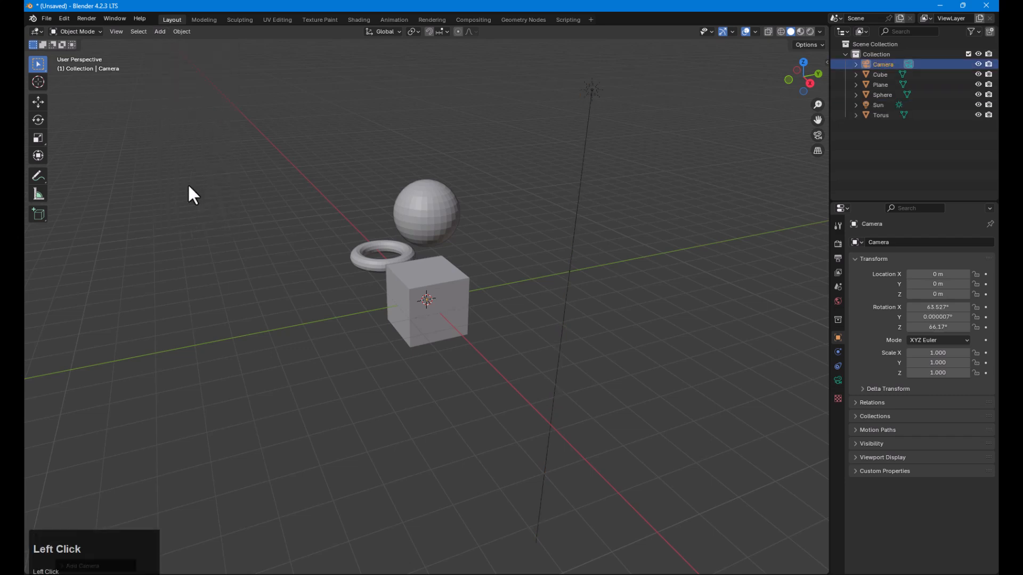
key("g")
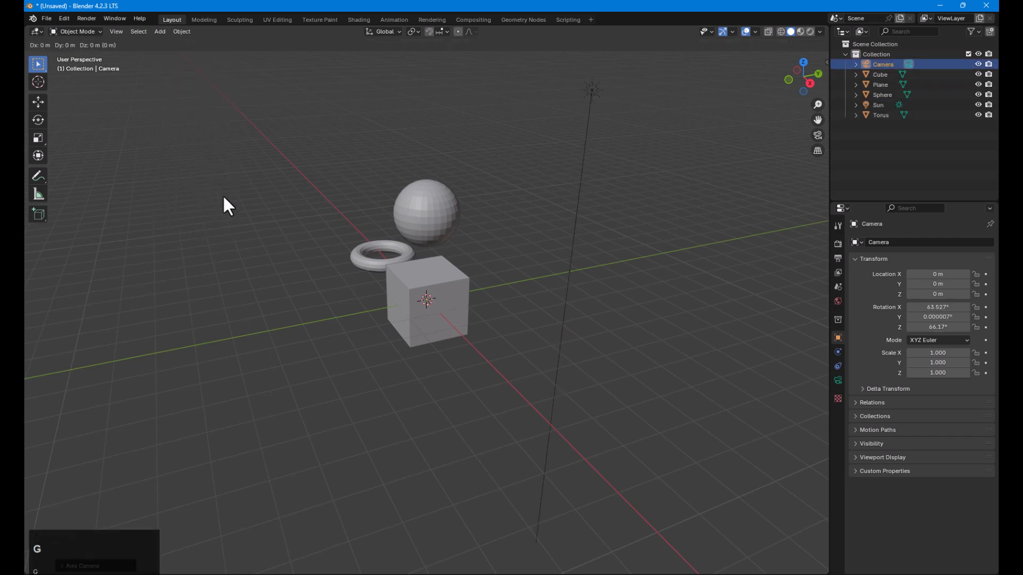
key("z")
key("x")
key("y")
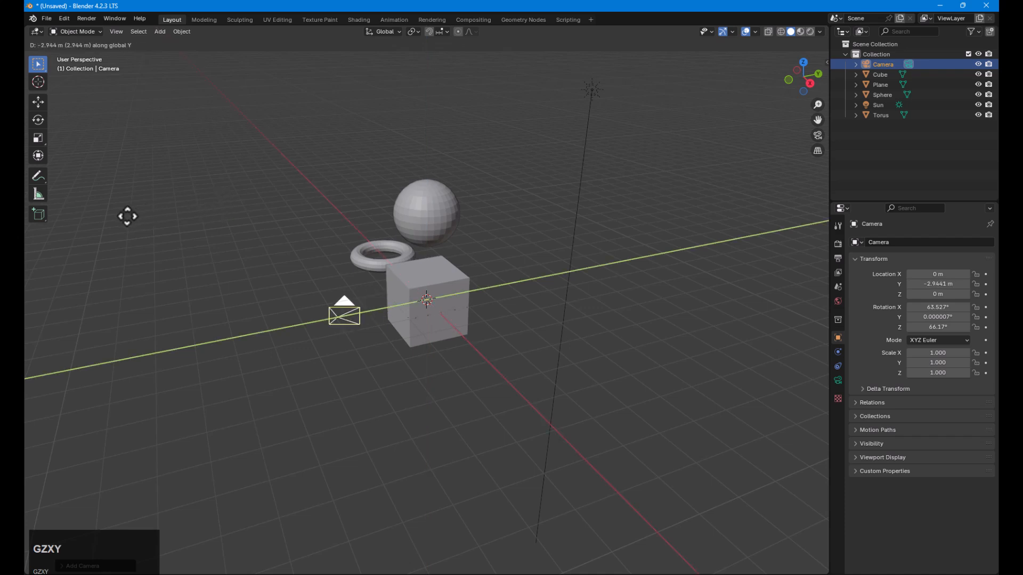
left_click(81, 228)
key("g")
key("z")
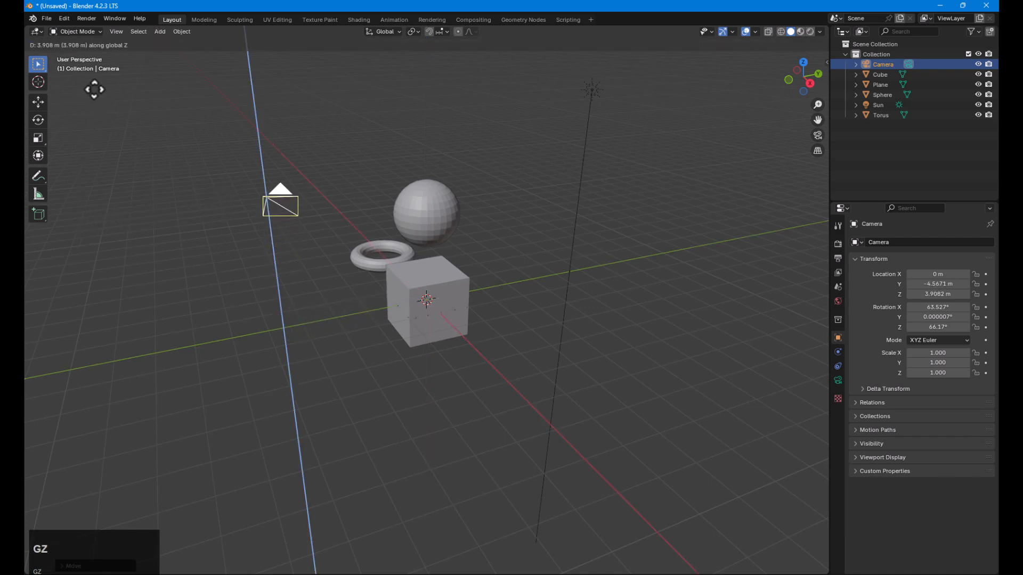
left_click(265, 162)
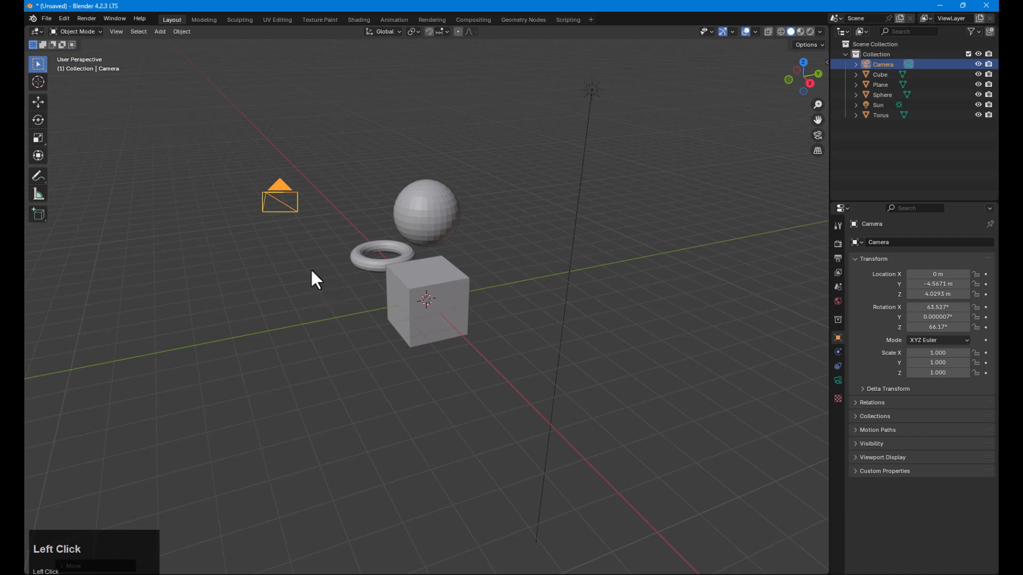
- Delete all the meshes, the sun light and the camera from the scene
middle_click_drag(311, 271, 316, 214)
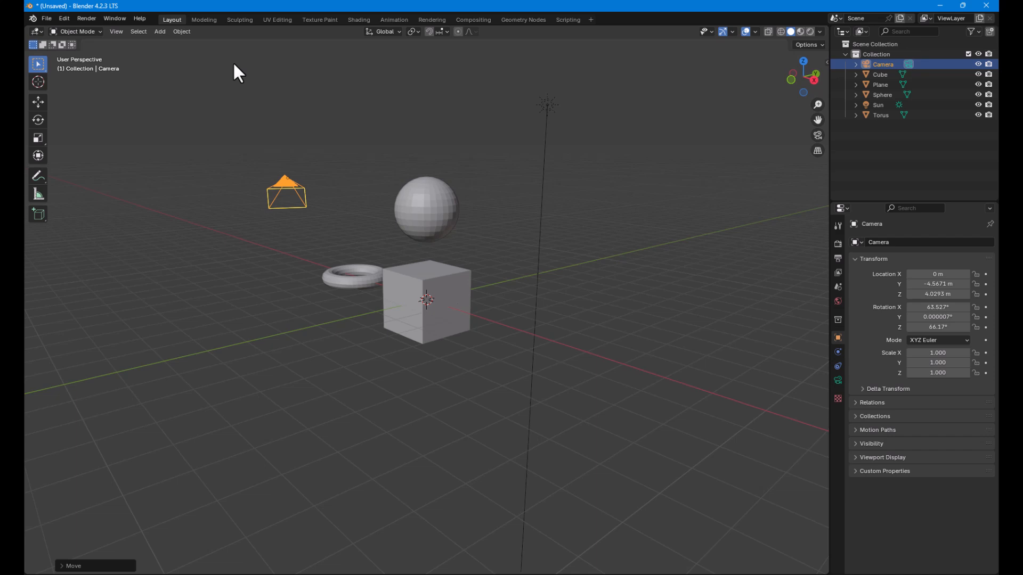
left_click_drag(234, 63, 635, 422)
key("Delete")
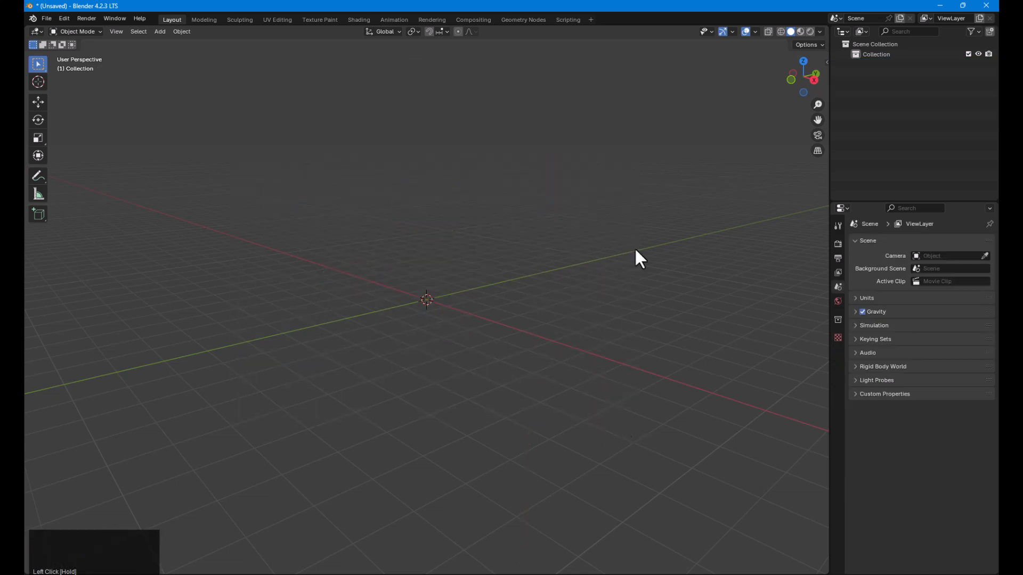
middle_click_drag(557, 275, 502, 308)
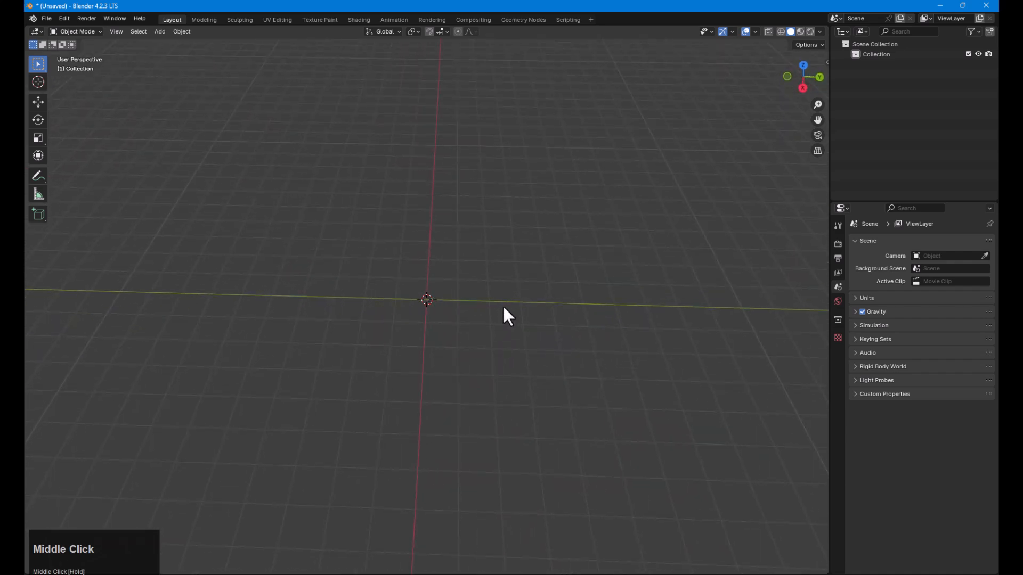
- Add a cube at the origin and scale it down uniformly to about 0.72
key("shift+a")
left_click(547, 313)
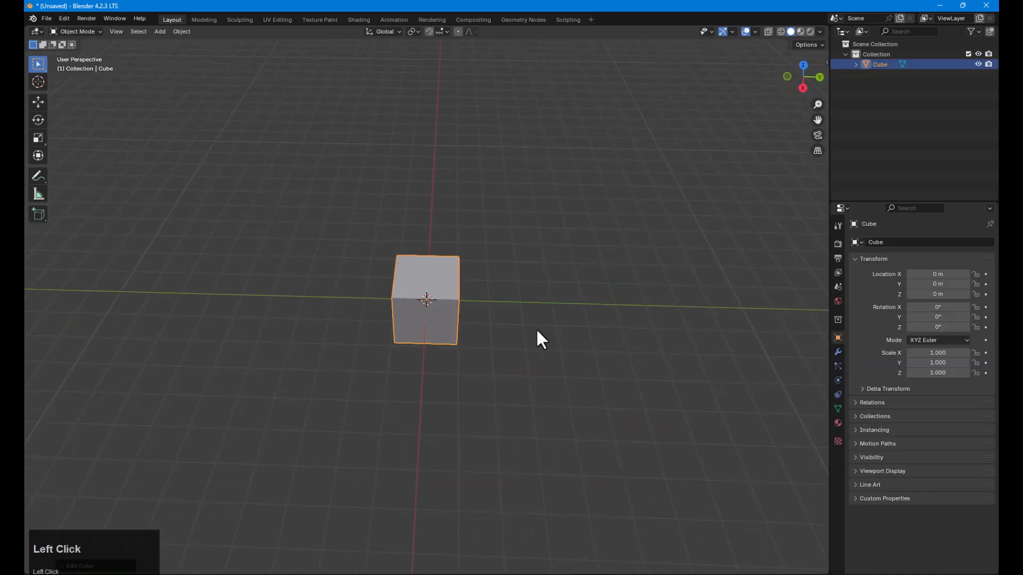
middle_click_drag(485, 352, 487, 318)
key("s")
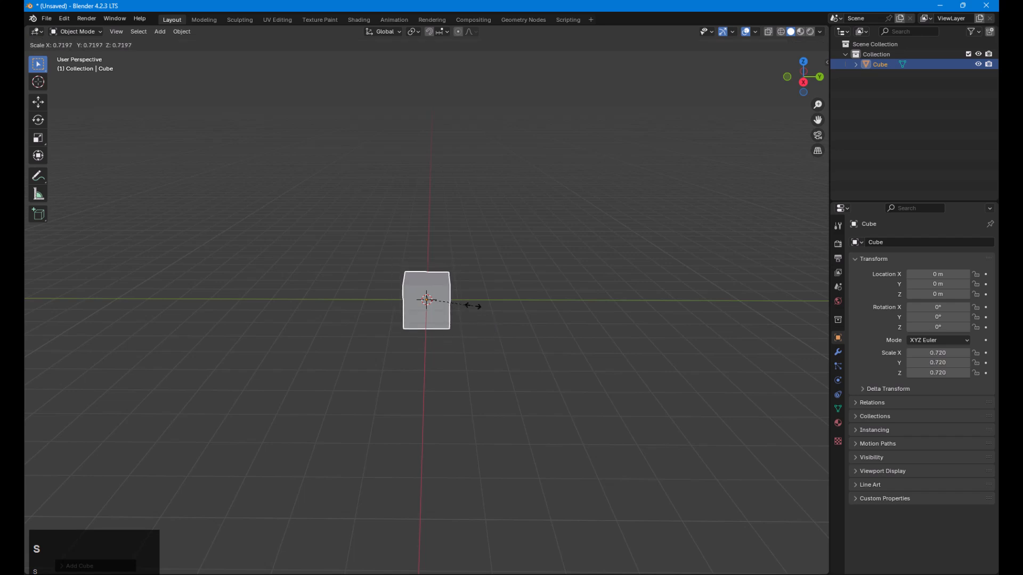
left_click(472, 306)
middle_click_drag(420, 333, 446, 335)
scroll(442, 330, "up", 2)
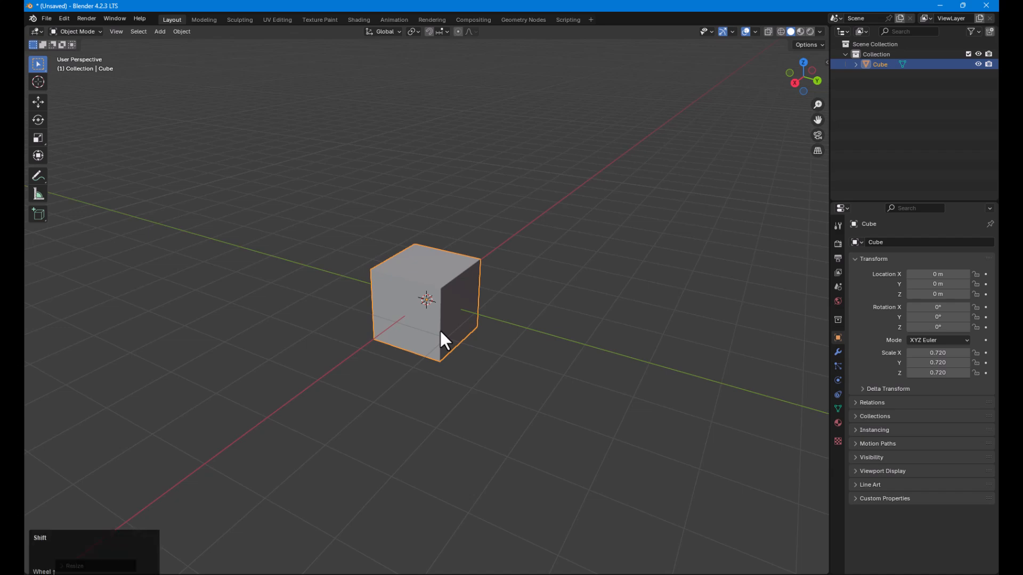
- Add a second full-size cube and move it along X to about 3.56 m
key("shift+a")
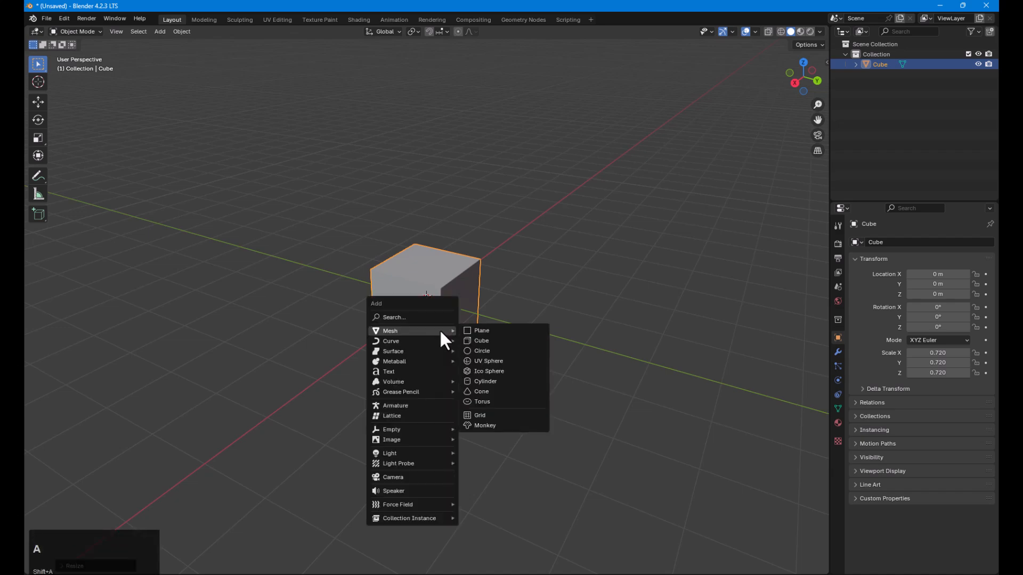
left_click(471, 341)
key("g")
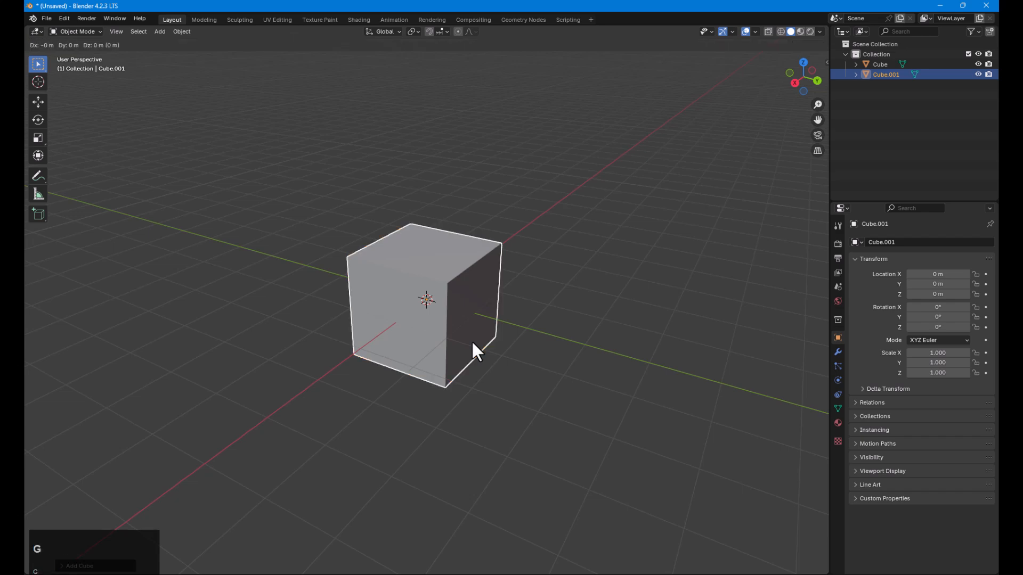
key("x")
left_click(298, 371)
middle_click_drag(487, 370, 389, 391)
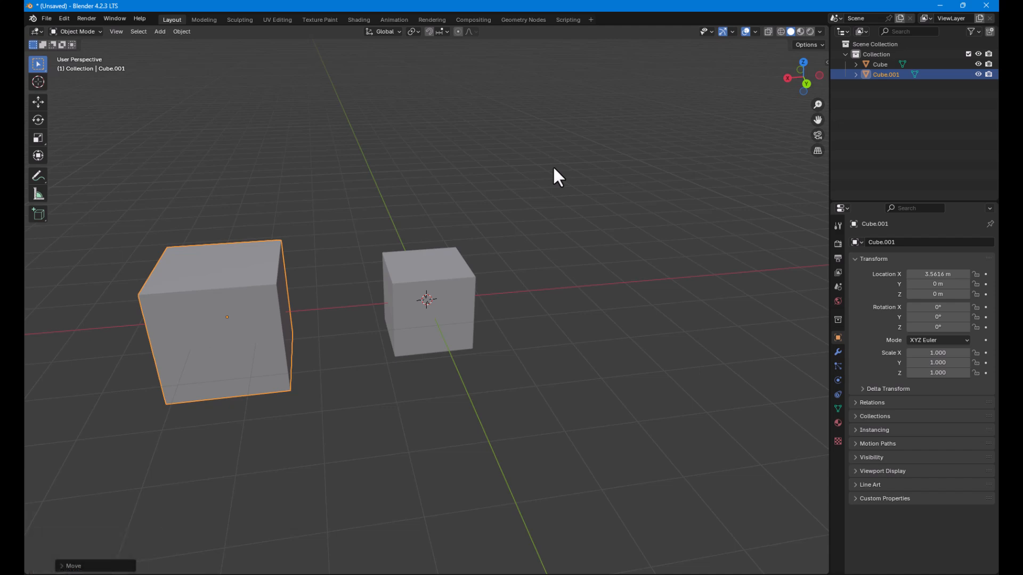
- Undo the move and the addition of the second cube
middle_click_drag(553, 169, 553, 168)
key("ctrl+z")
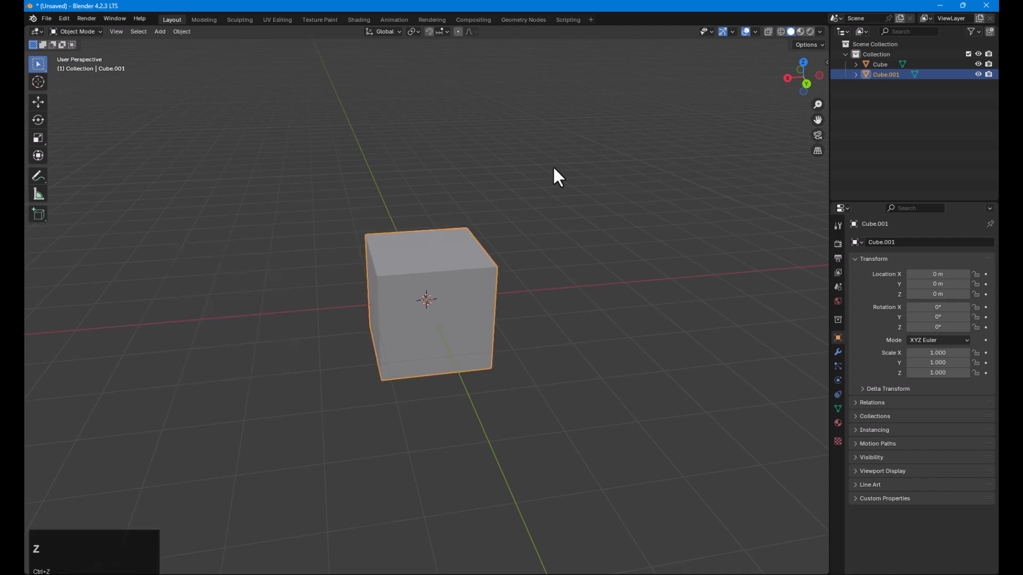
key("ctrl+z")
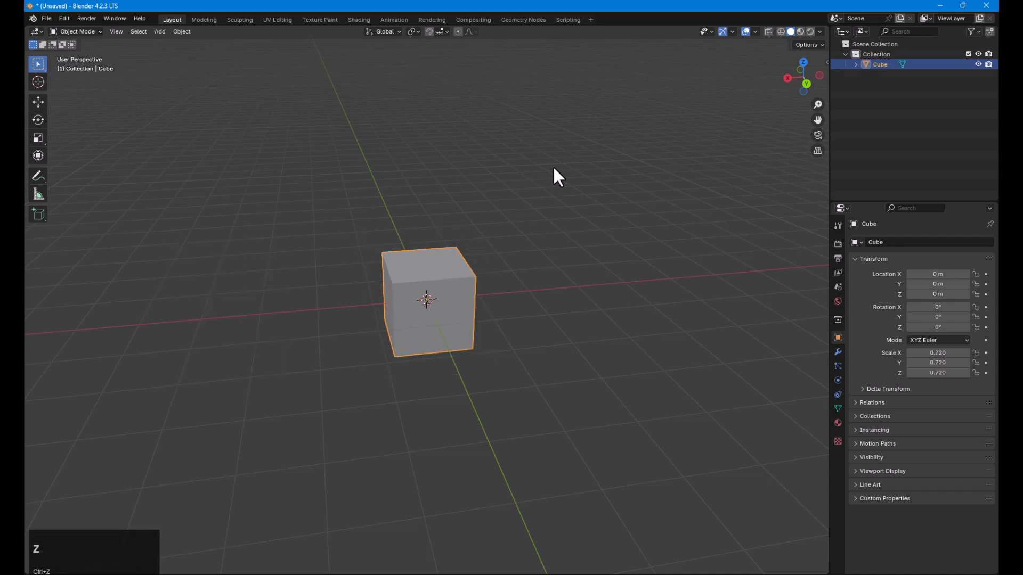
- Copy and paste the scaled cube, and move the pasted copy along X to sit beside the original
left_click(440, 280)
key("ctrl+c")
key("ctrl+v")
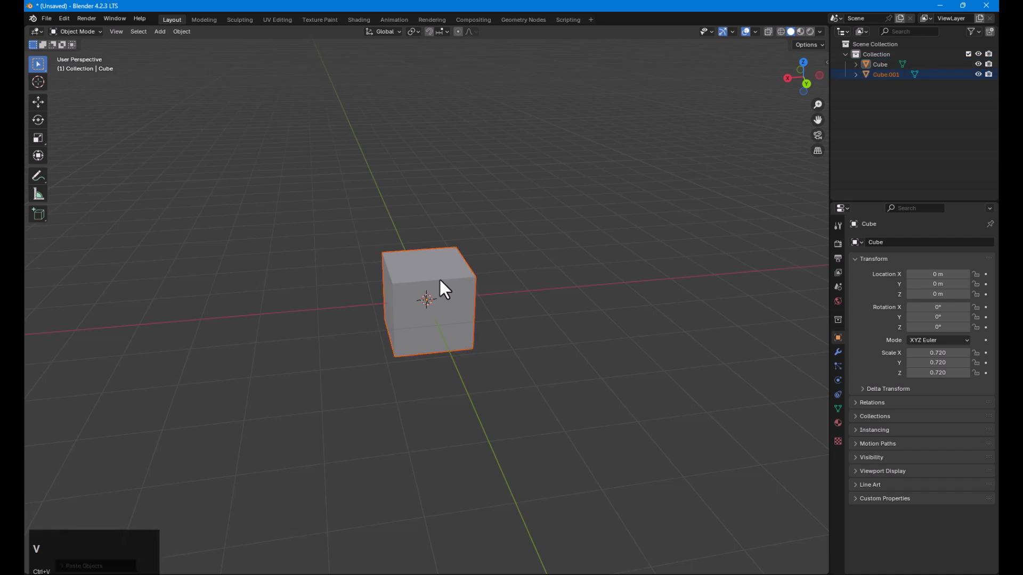
key("g")
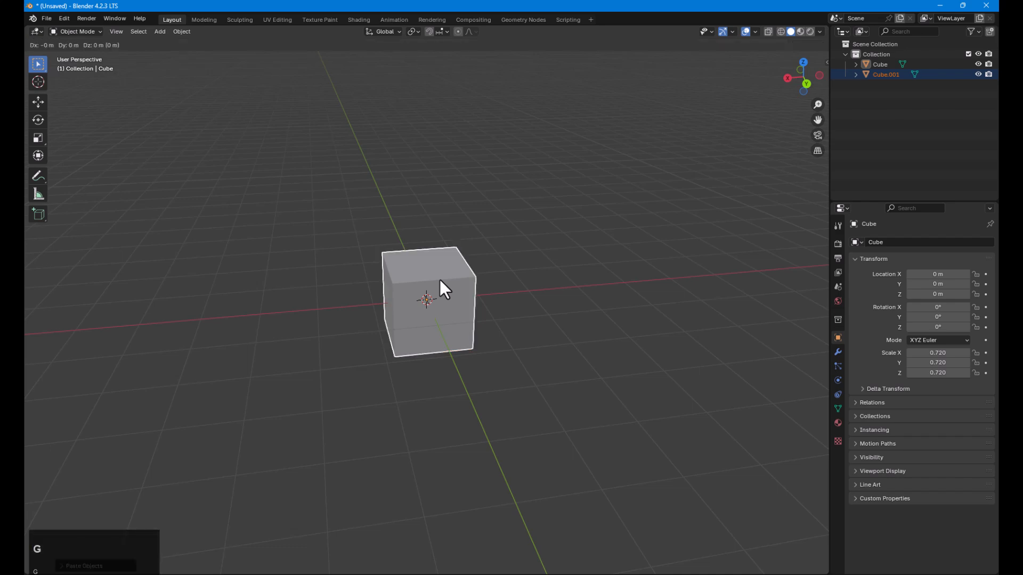
key("x")
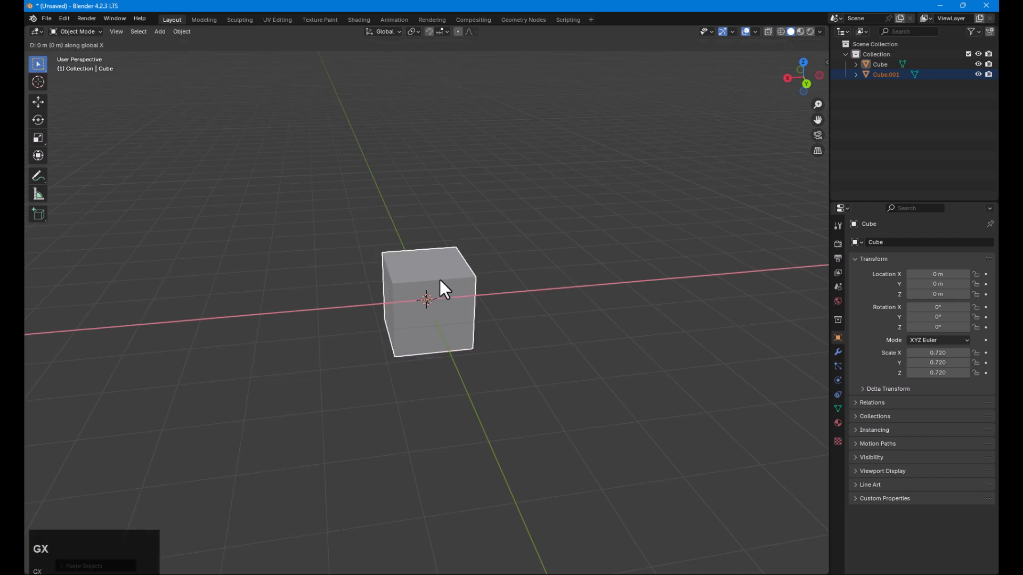
left_click(340, 290)
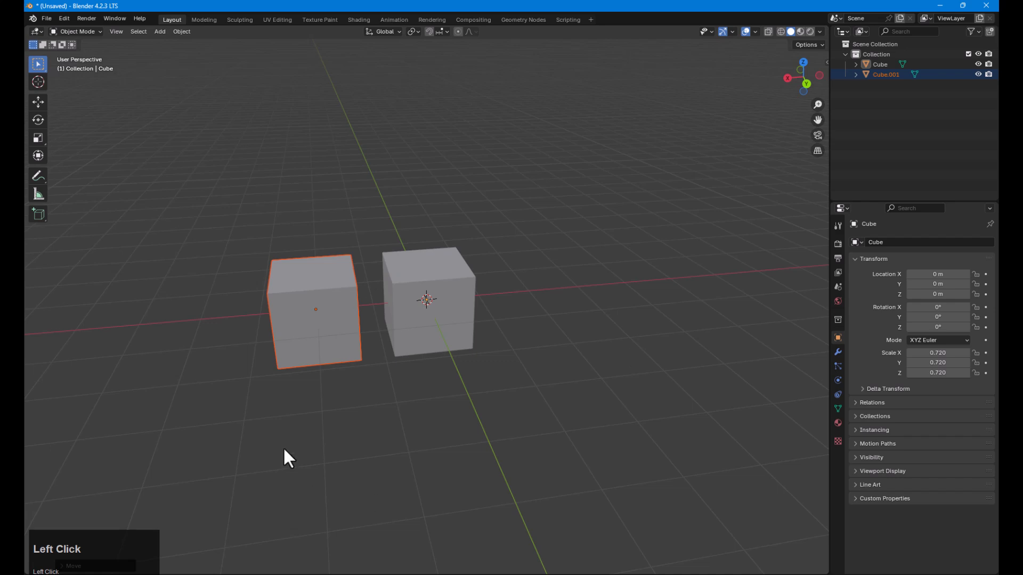
- Copy and paste the moved cube, and shift the new copy further along X as the third in the row
key("ctrl+c")
key("ctrl+v")
key("g")
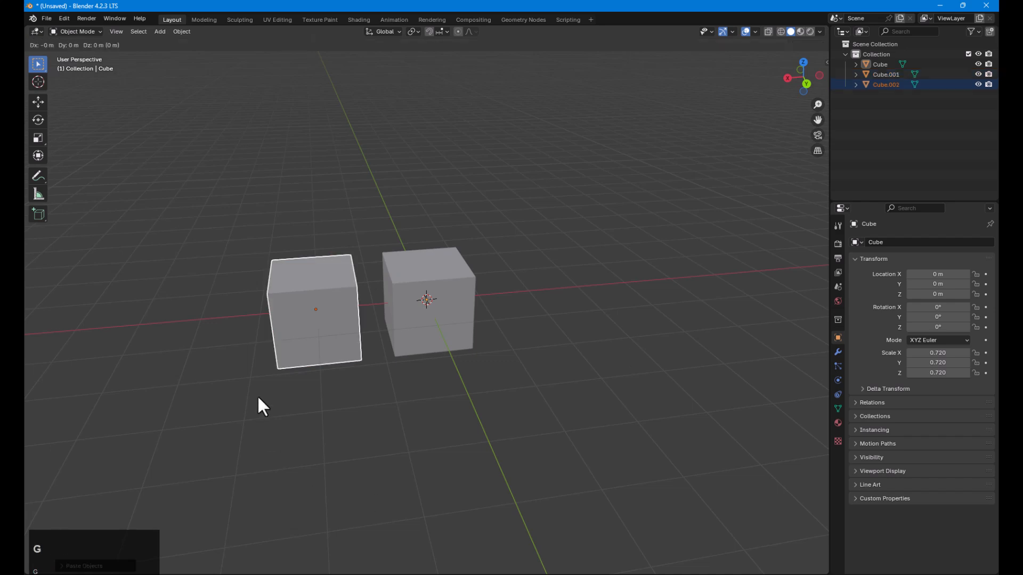
key("x")
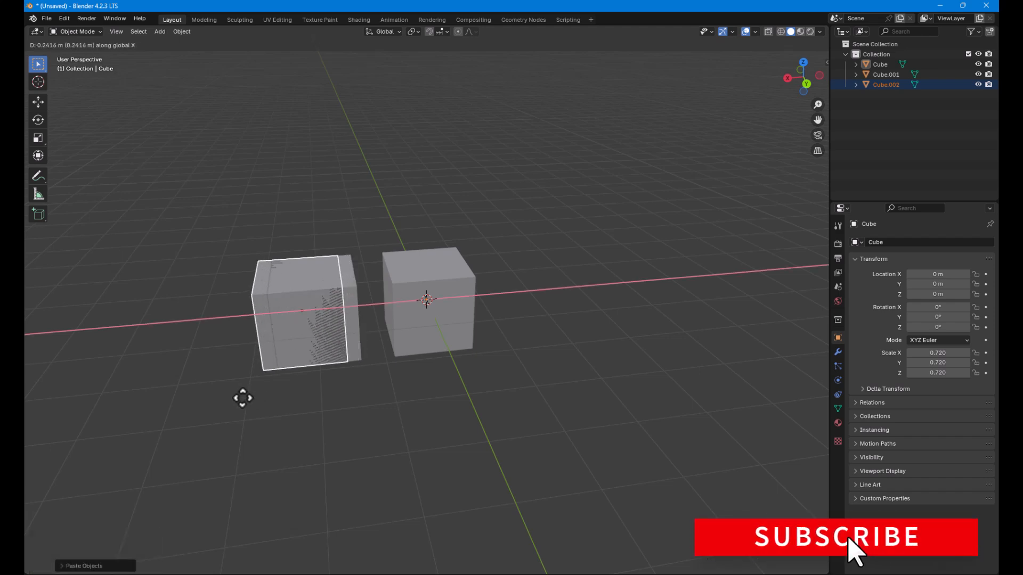
left_click(146, 403)
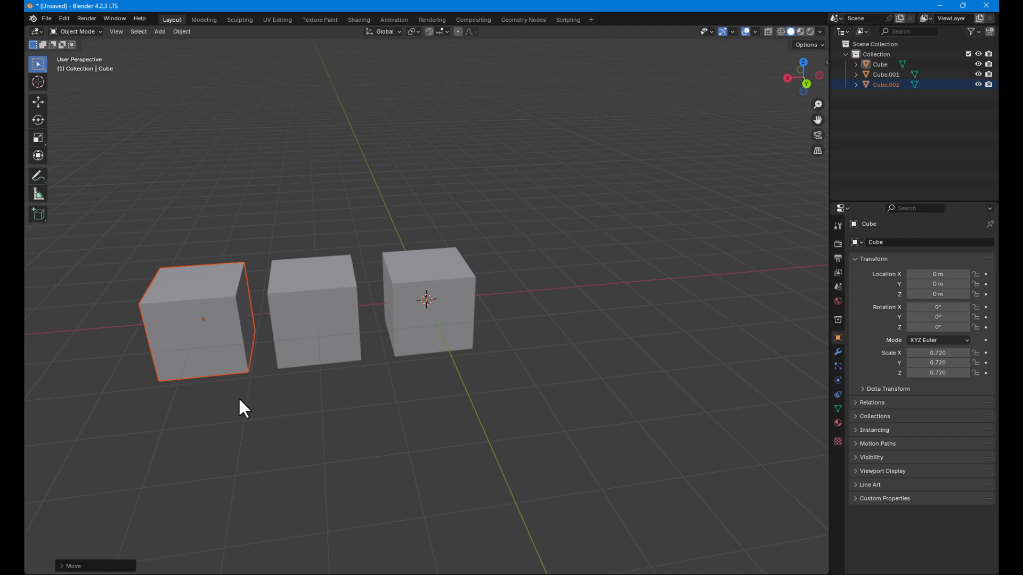
- Undo the third cube and the move of the first pasted copy
key("ctrl+z")
key("ctrl+z")
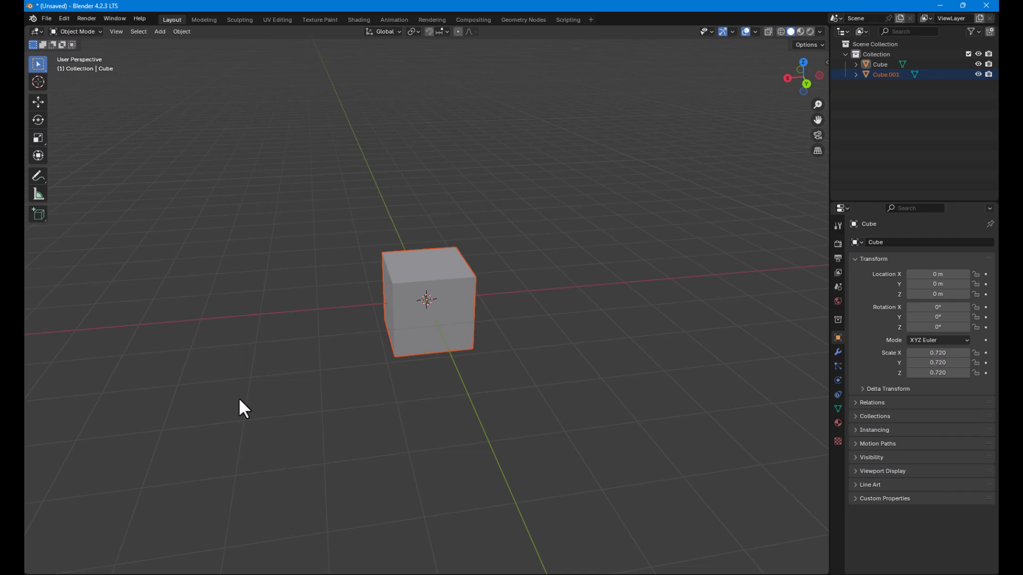
- Duplicate the cube three times in succession along X to form a spaced row of four cubes
key("shift+d")
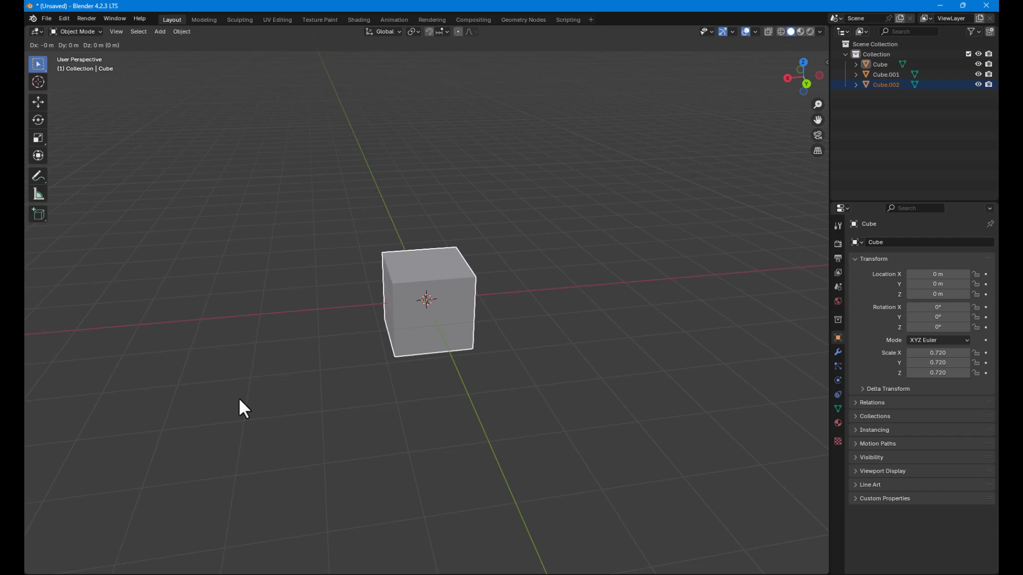
key("x")
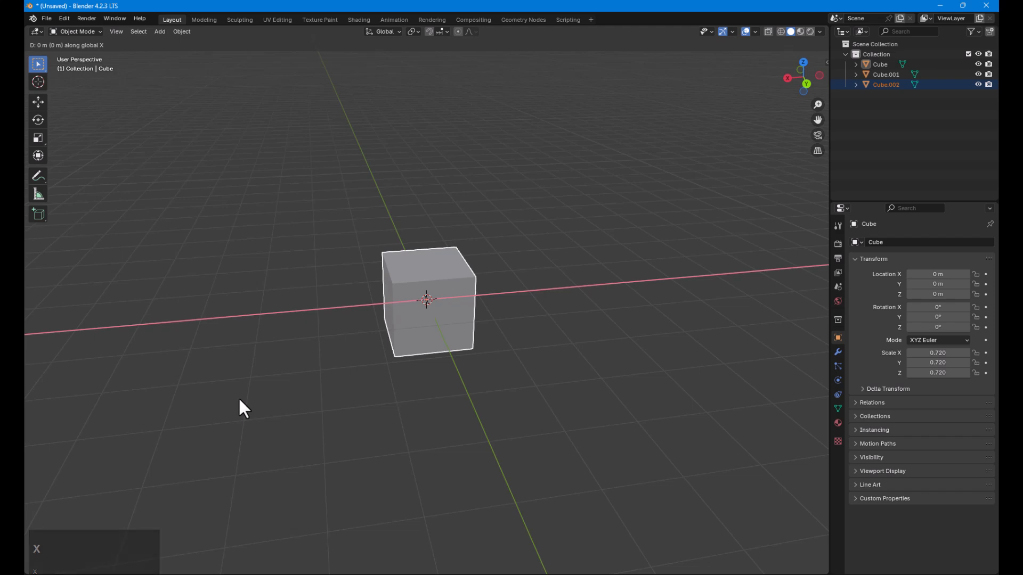
left_click(137, 408)
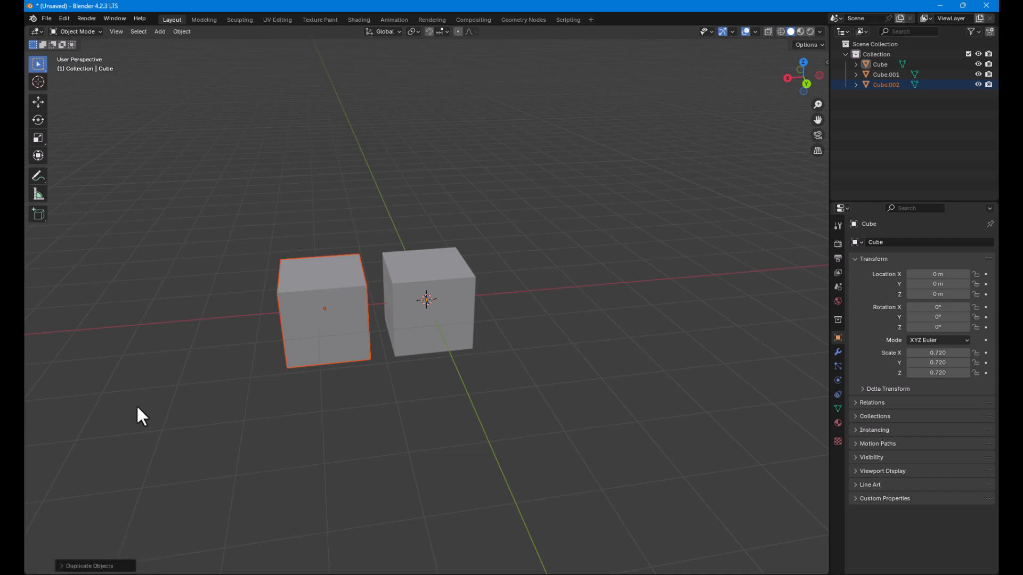
key("shift+d")
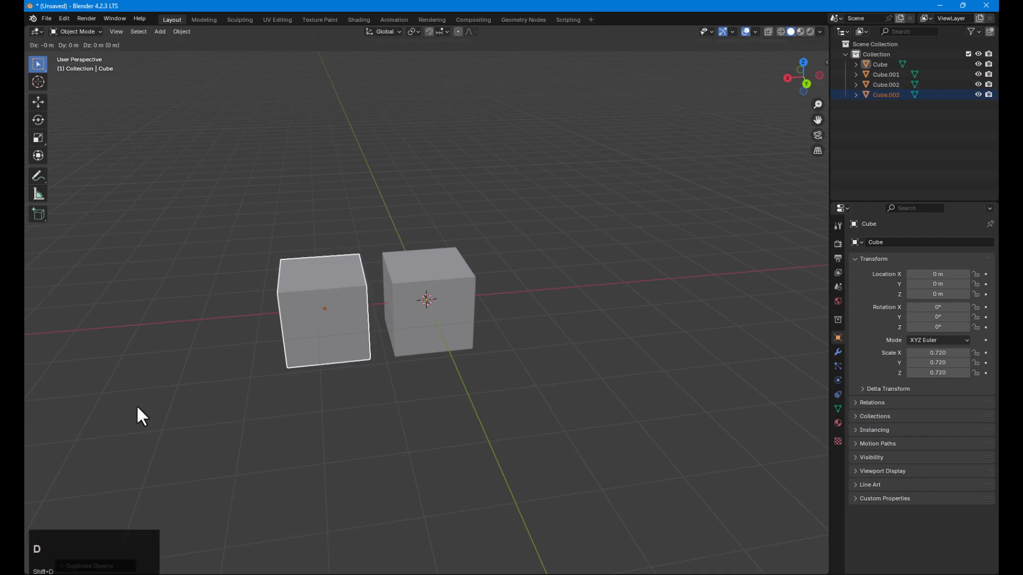
key("x")
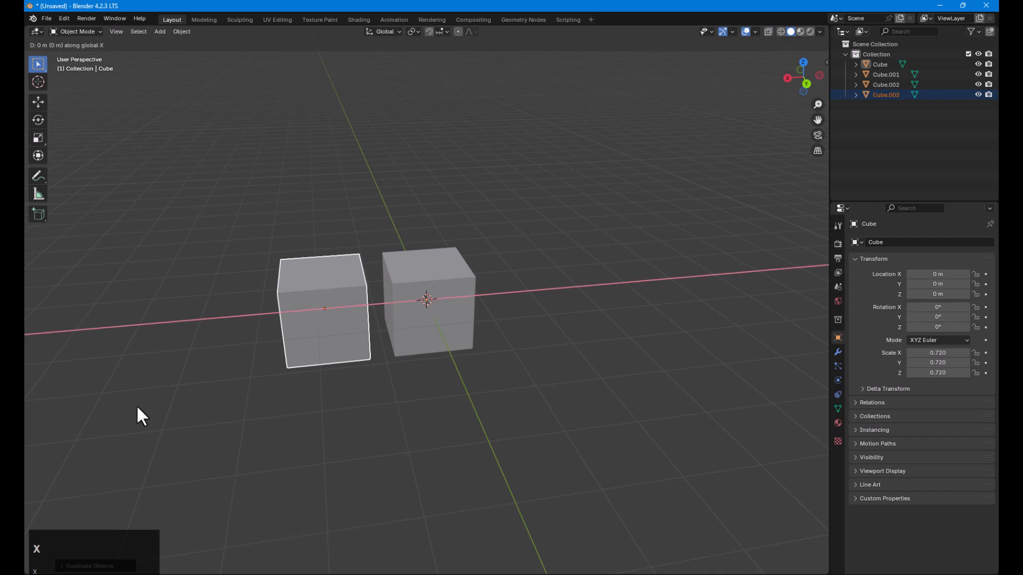
left_click(824, 386)
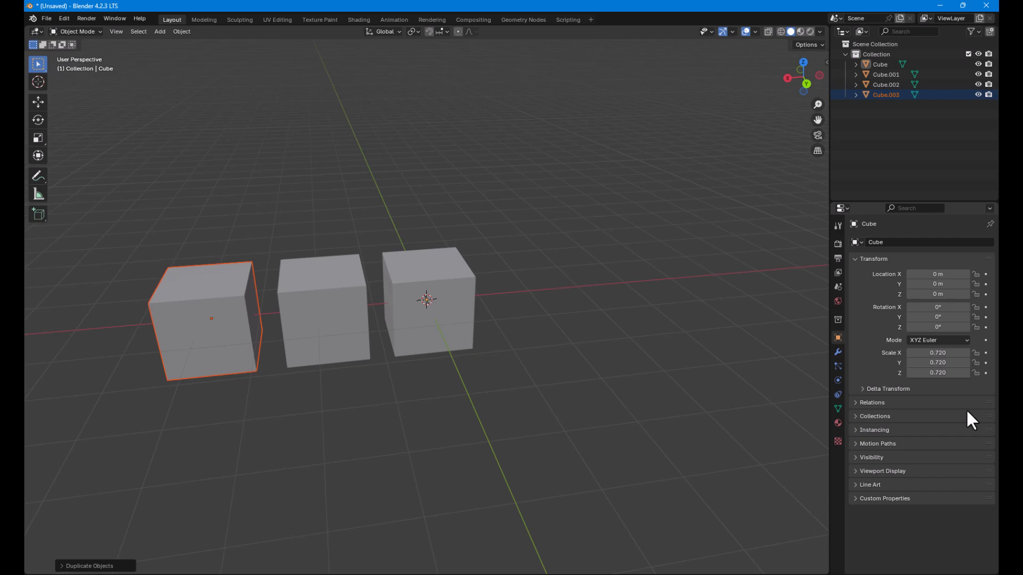
scroll(570, 394, "down", 4)
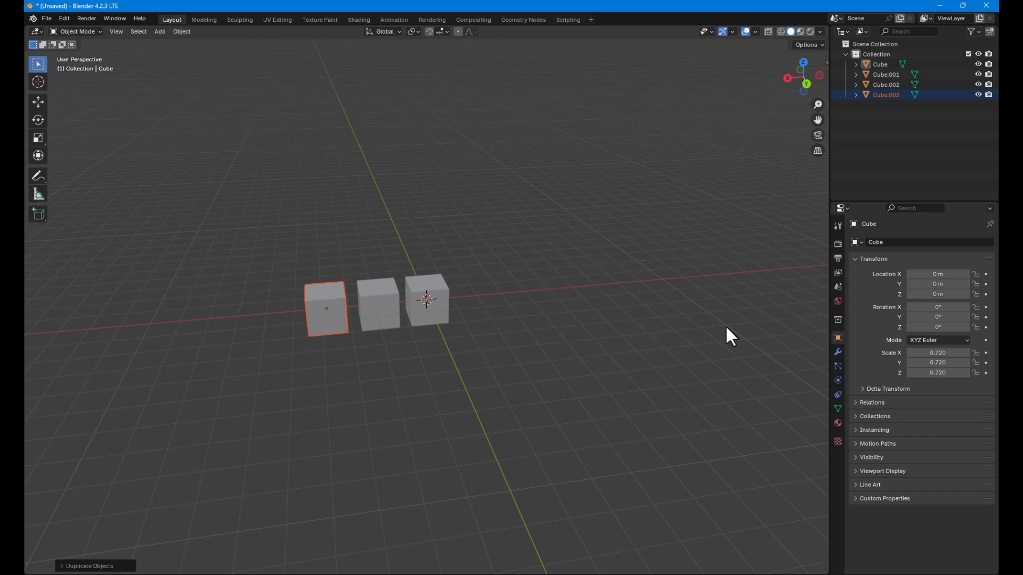
key("shift+d")
key("x")
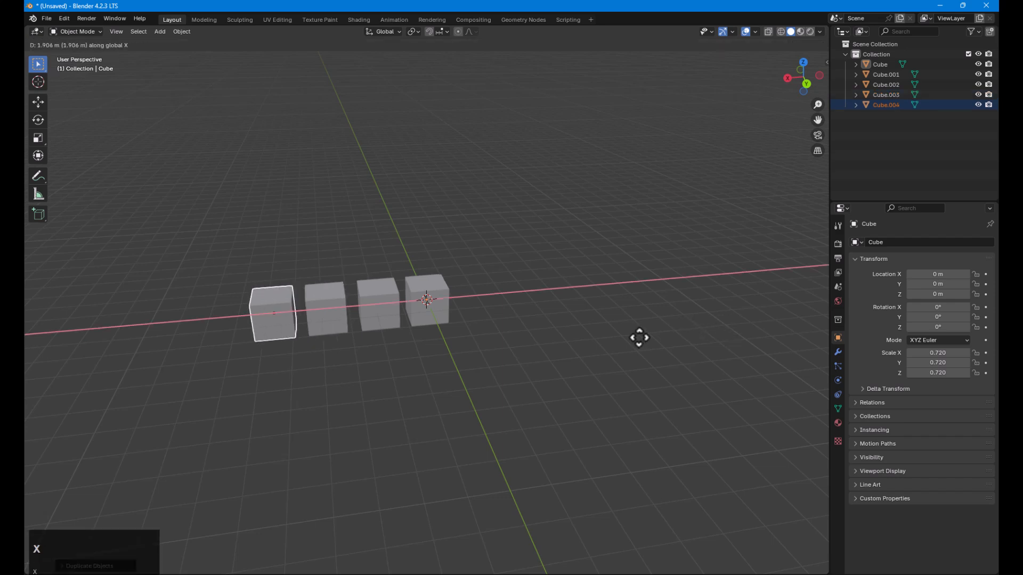
left_click(674, 343)
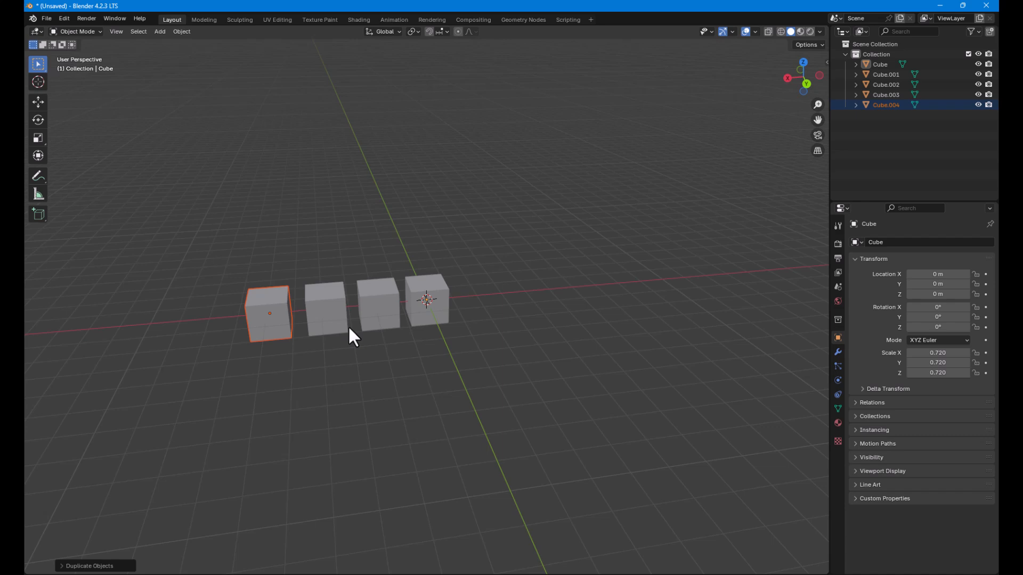
- Undo the three duplicates and the pasted copy, leaving only the original cube
key("ctrl+z")
key("ctrl+z")
key("ctrl+z")
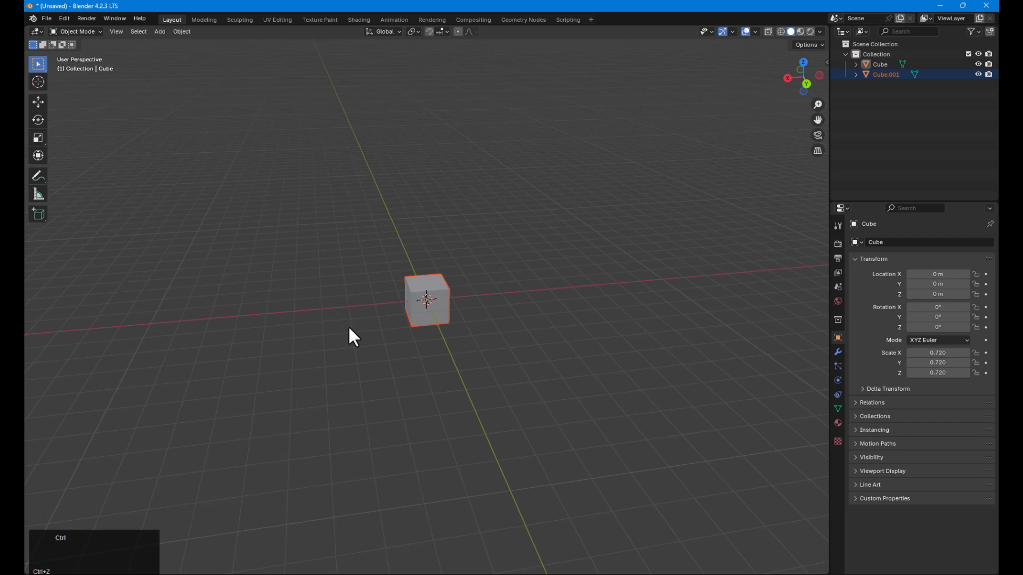
key("ctrl+z")
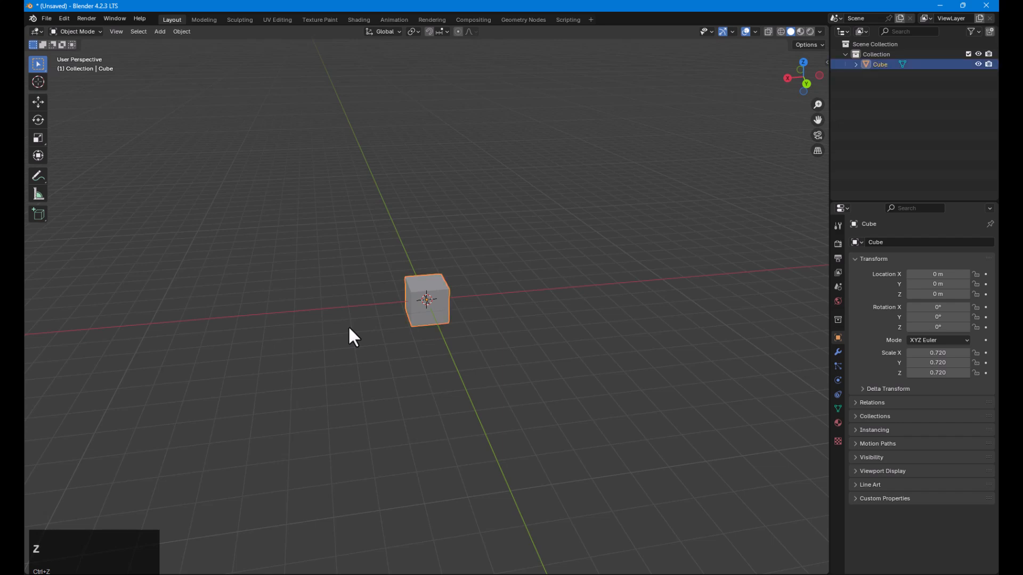
- Duplicate the original cube and offset the duplicate about 1.66 m along X
key("shift+d")
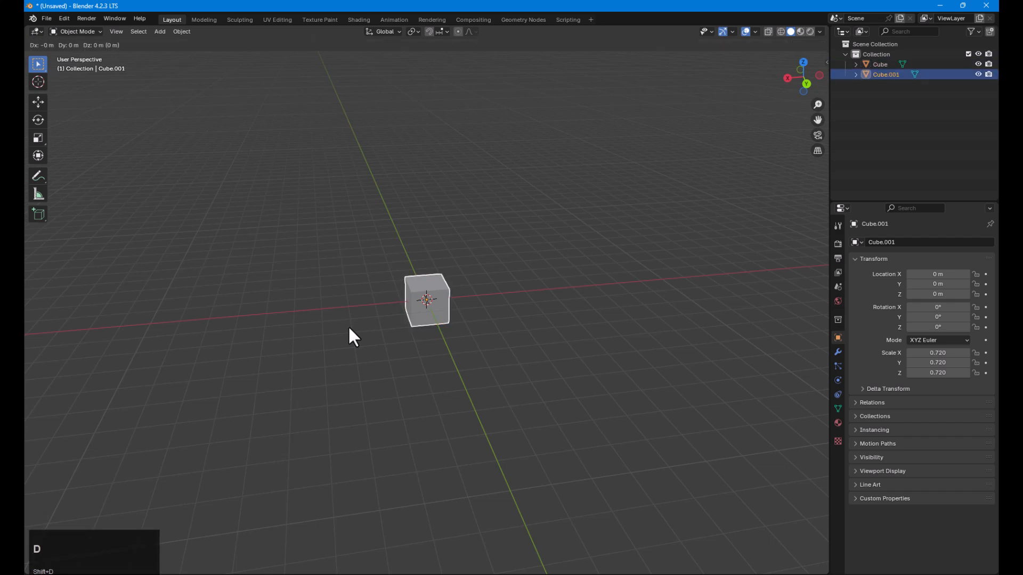
key("x")
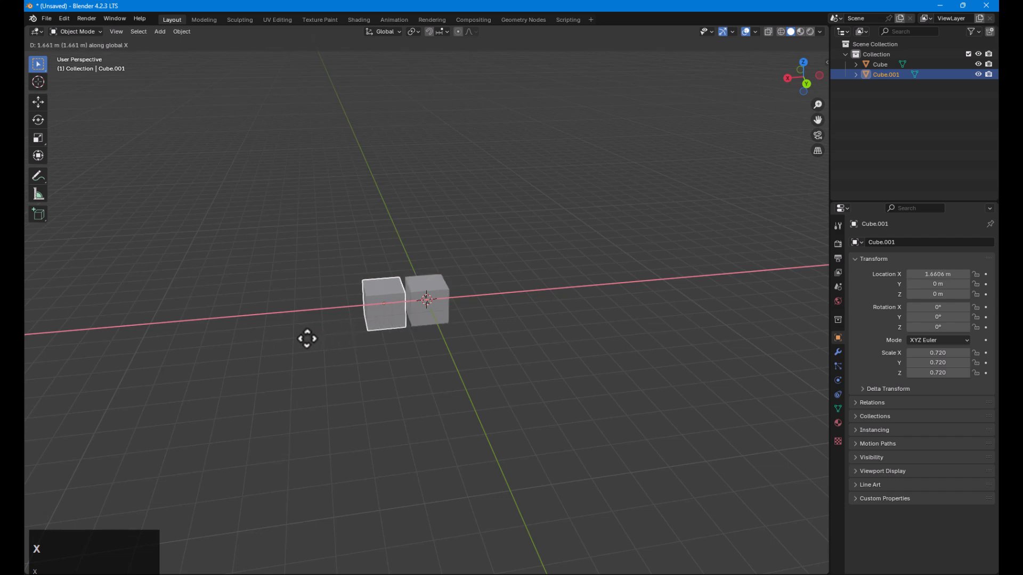
left_click(307, 340)
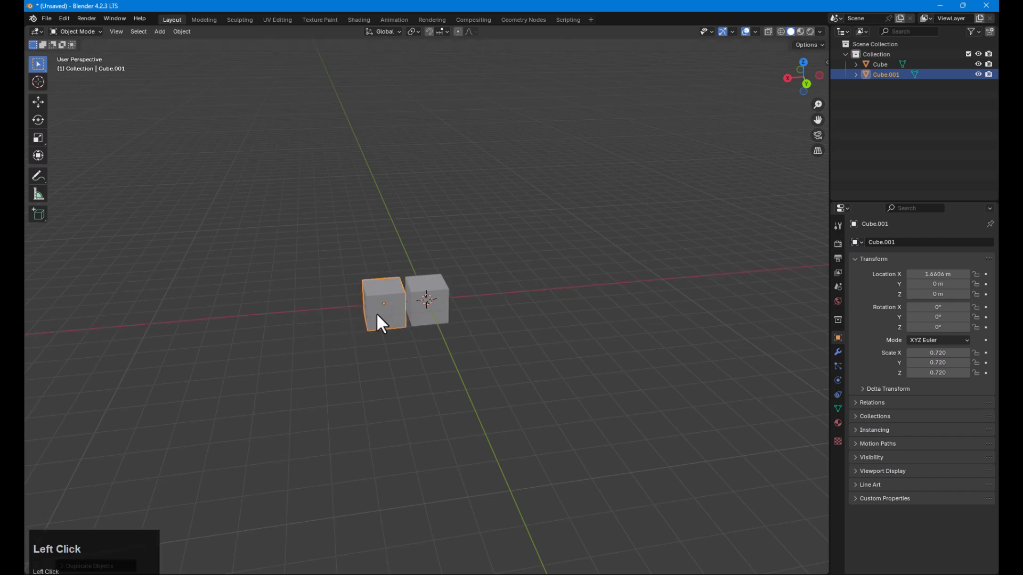
- Repeat the last duplication along X nine times to extend the row to eleven evenly spaced cubes
middle_click_drag(476, 330, 460, 332)
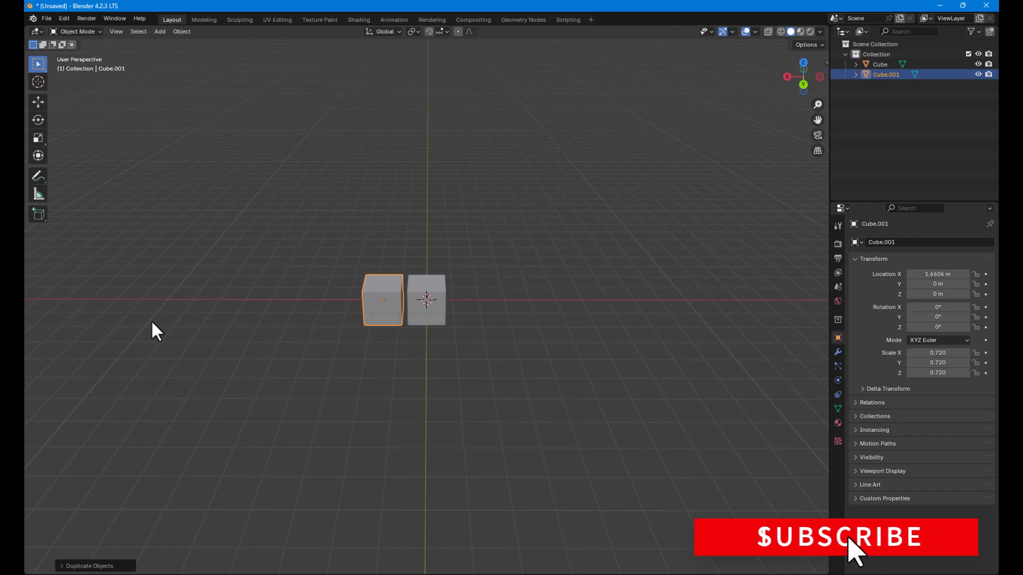
key("shift+r")
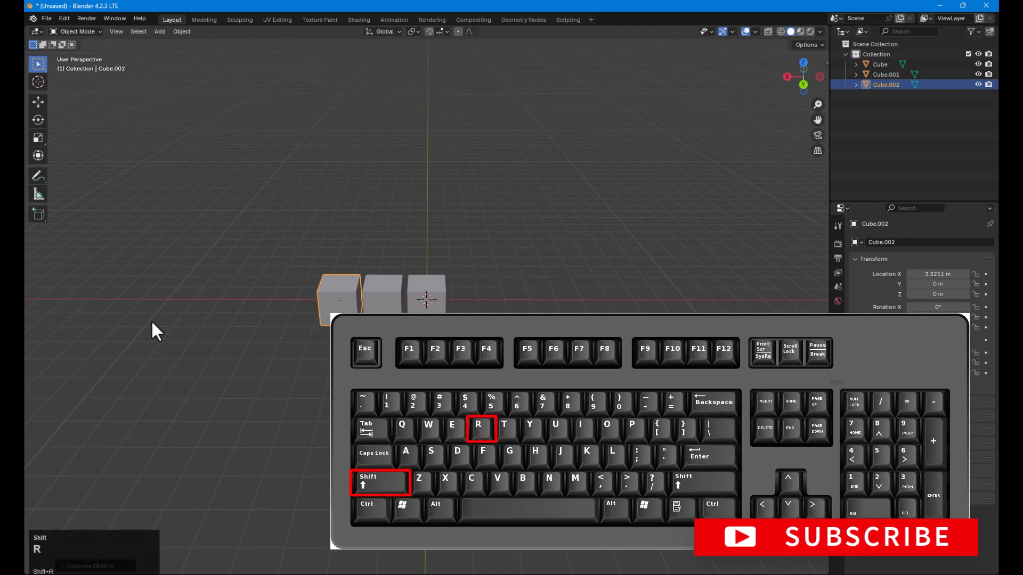
key("shift+r")
key("shift+r")
key("shift+r")
key("shift+r")
key("shift+r")
key("shift+r")
key("shift+r")
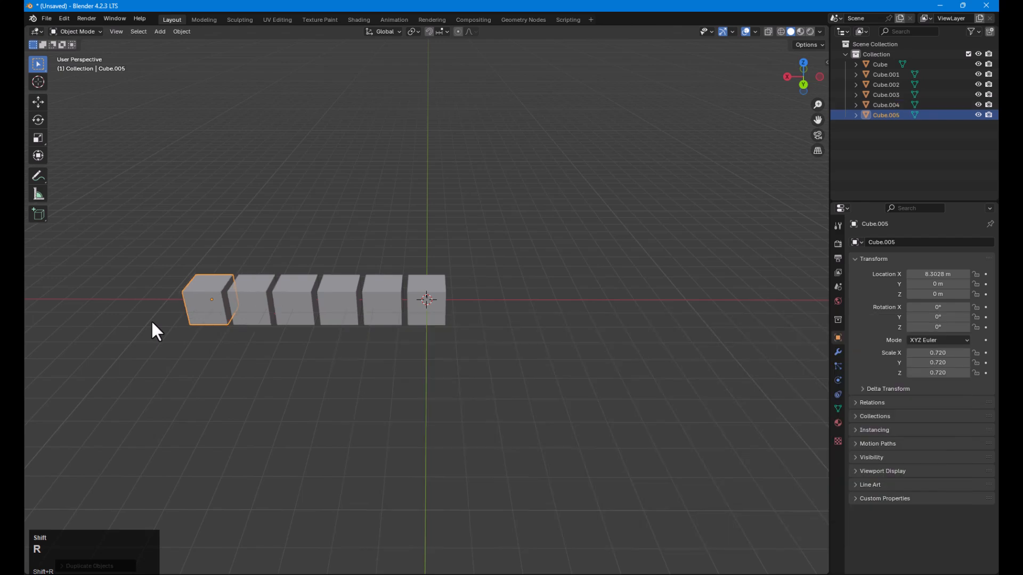
key("shift+r")
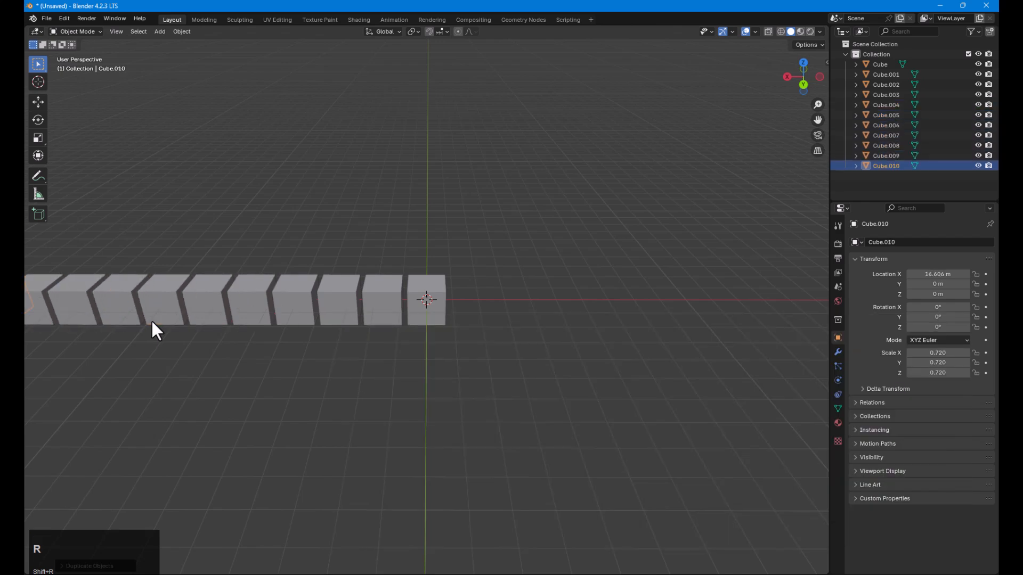
middle_click_drag(175, 337, 198, 342)
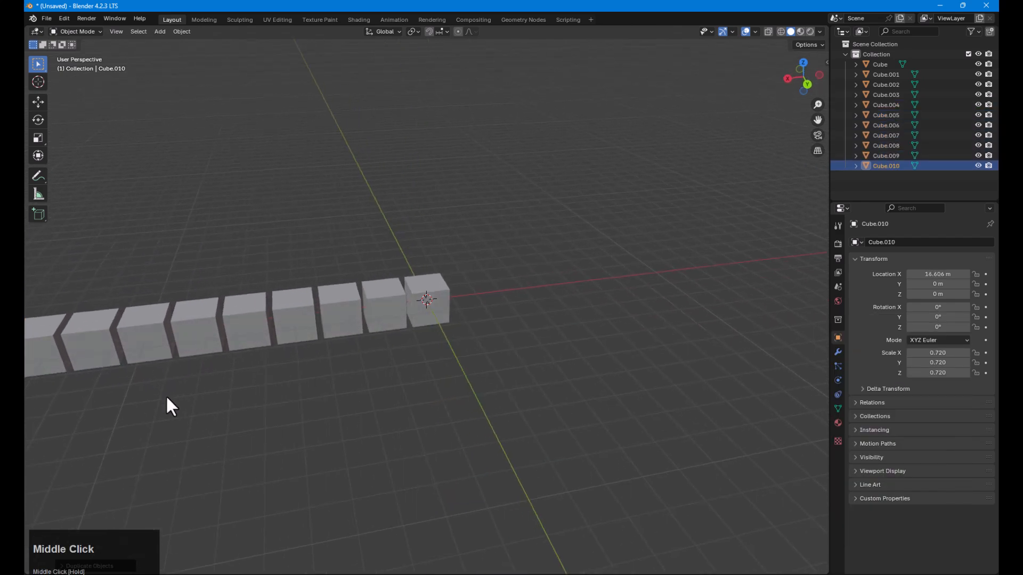
- Duplicate the original cube at the origin and offset the duplicate about -1.72 m along X, on the empty side of the row
middle_click_drag(167, 402, 296, 402, "shift")
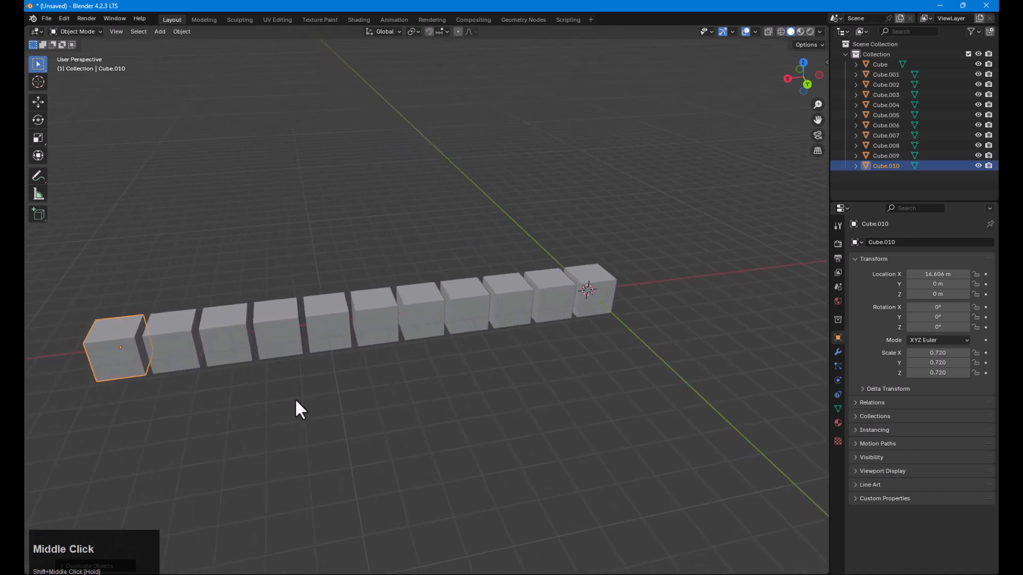
middle_click_drag(676, 296, 426, 346, "shift")
left_click(350, 343)
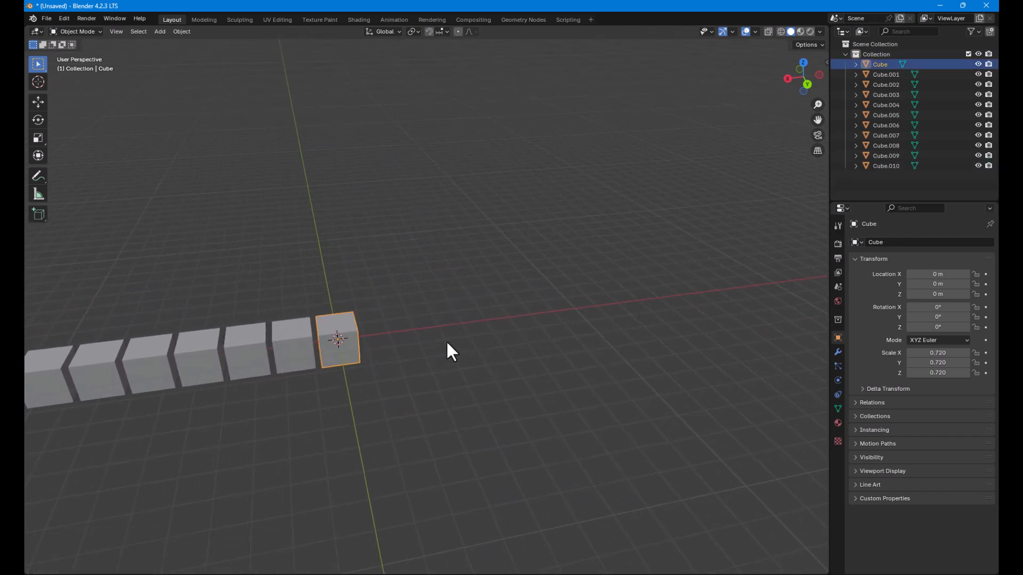
key("shift+d")
key("x")
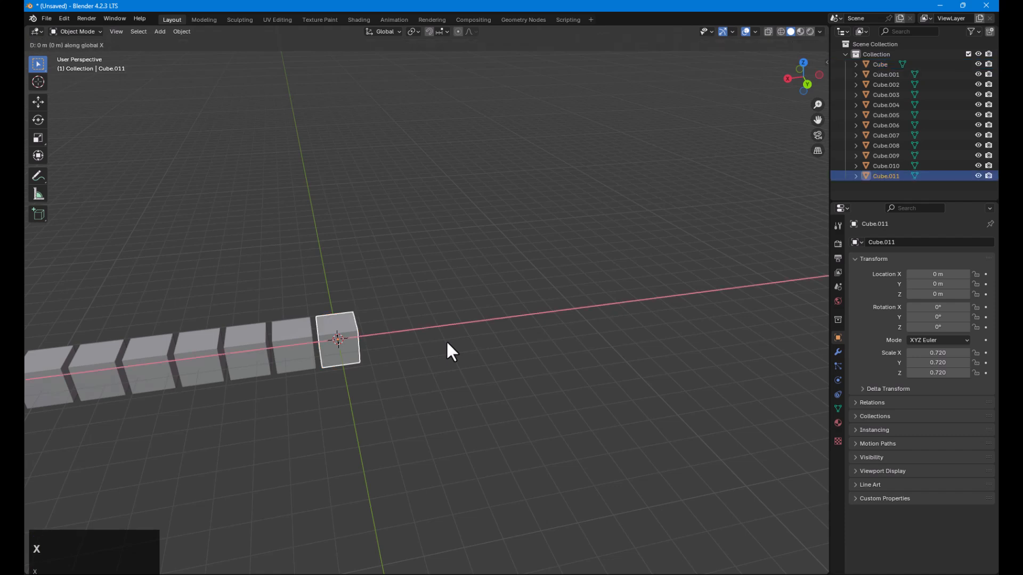
left_click(492, 341)
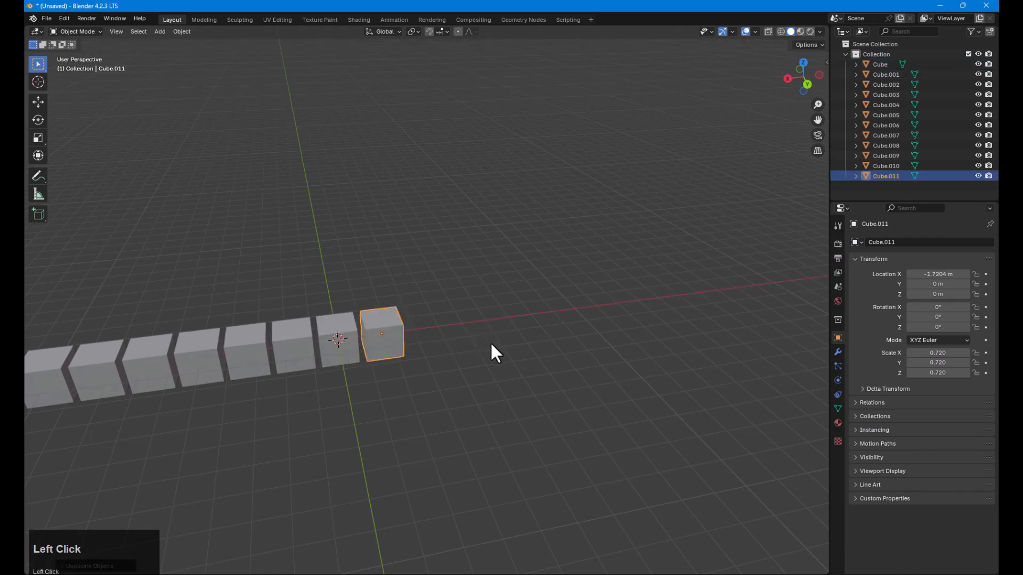
- Repeat the last duplication seven times to extend the row in the negative X direction, and clear the selection
key("shift+r")
key("shift+r")
key("shift+r")
key("shift+r")
key("shift+r")
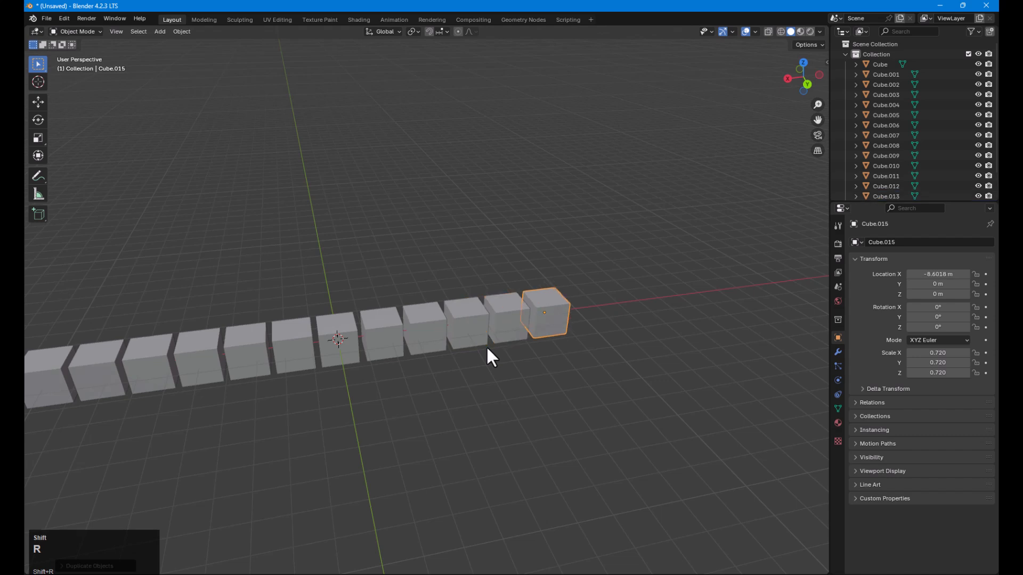
left_click(483, 384)
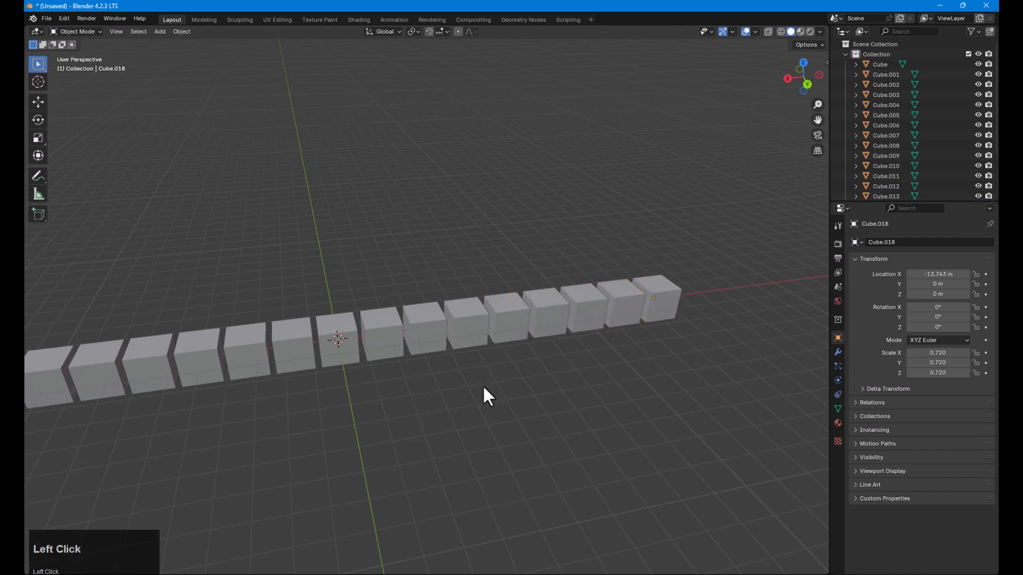
- Select the whole row of cubes and duplicate it about -1.73 m along Y as a parallel second row
middle_click_drag(482, 384, 458, 381)
scroll(458, 381, "down", 3)
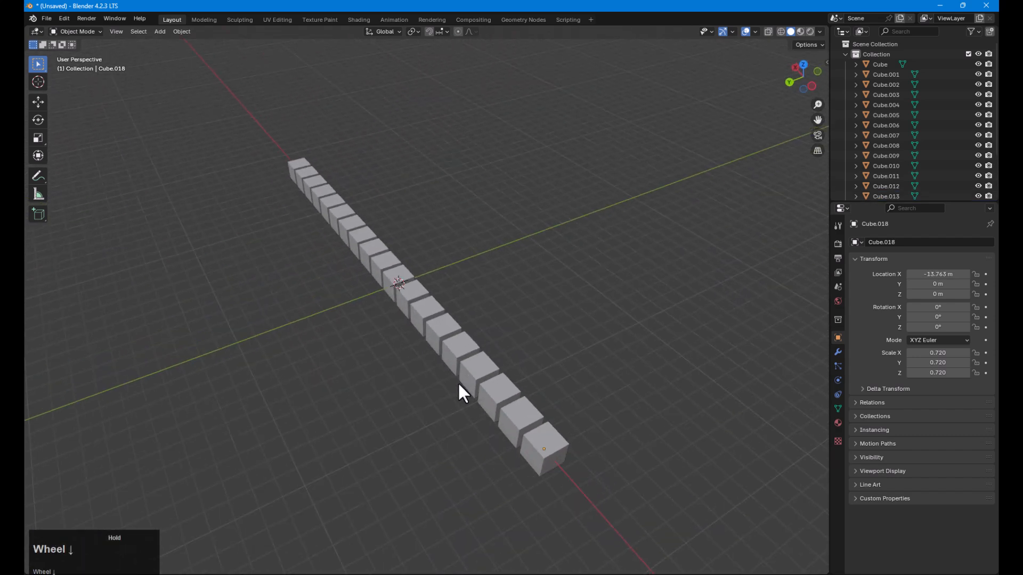
left_click_drag(556, 440, 242, 168)
middle_click_drag(578, 290, 571, 313)
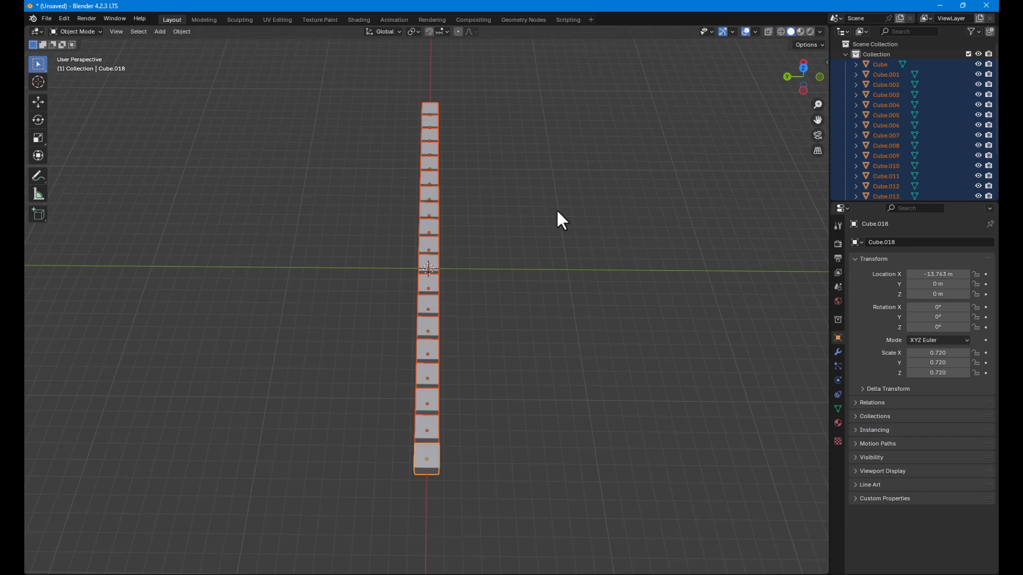
middle_click_drag(558, 212, 557, 212, "shift")
key("shift+d")
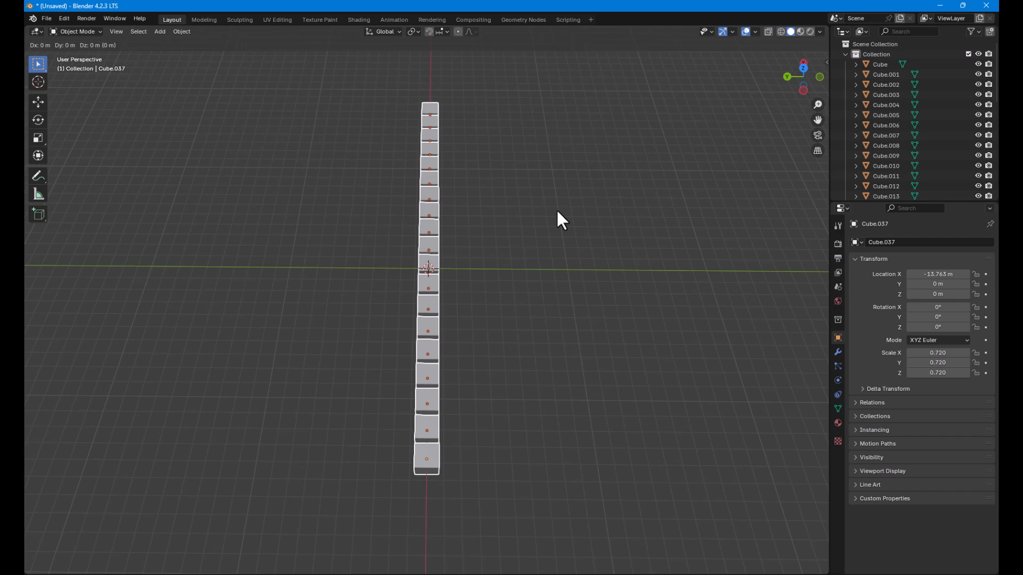
key("y")
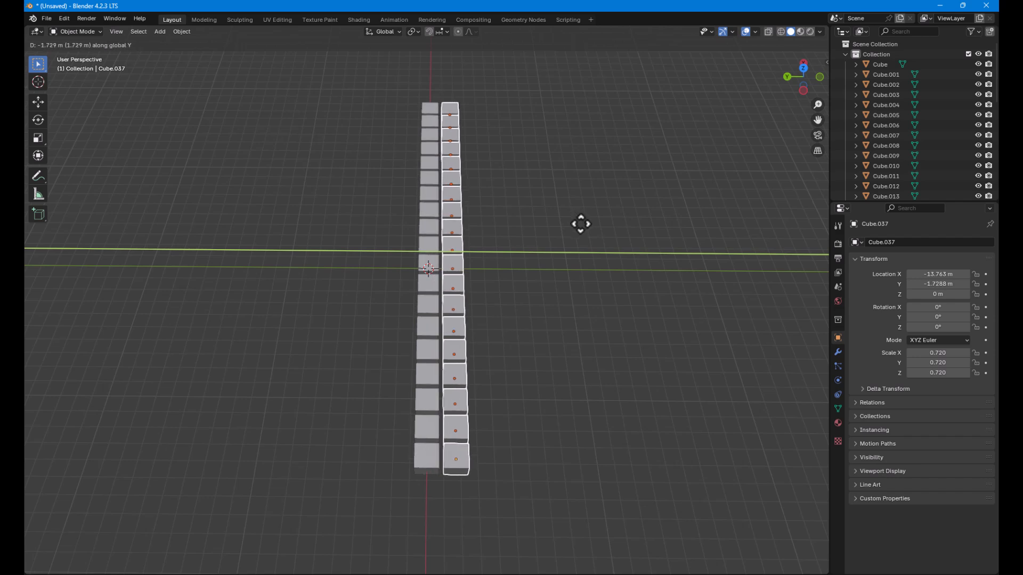
left_click(581, 224)
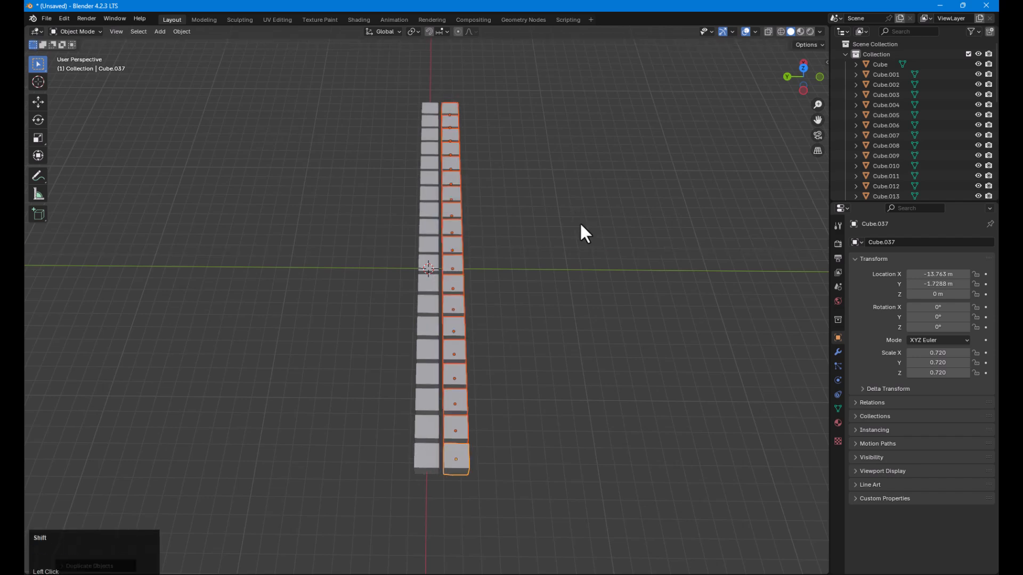
- Repeat the row duplication seven times along Y to build a grid of nine rows, and deselect everything
key("shift+r")
key("shift+r")
key("shift+r")
key("shift+r")
key("shift+r")
key("shift+r")
key("shift+r")
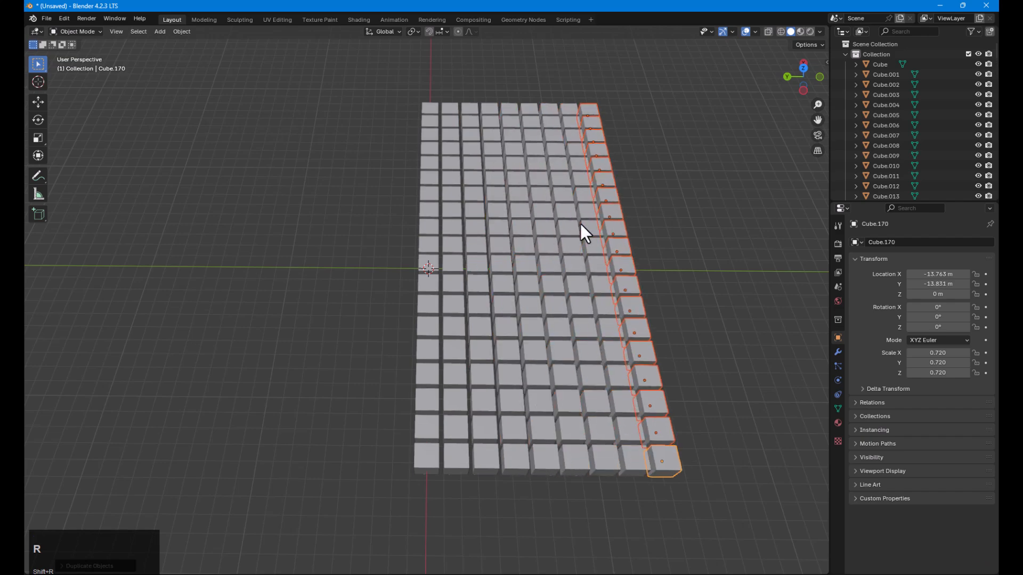
left_click(669, 187)
- Look at the cube grid in the top and front orthographic views
middle_click_drag(669, 187, 614, 267)
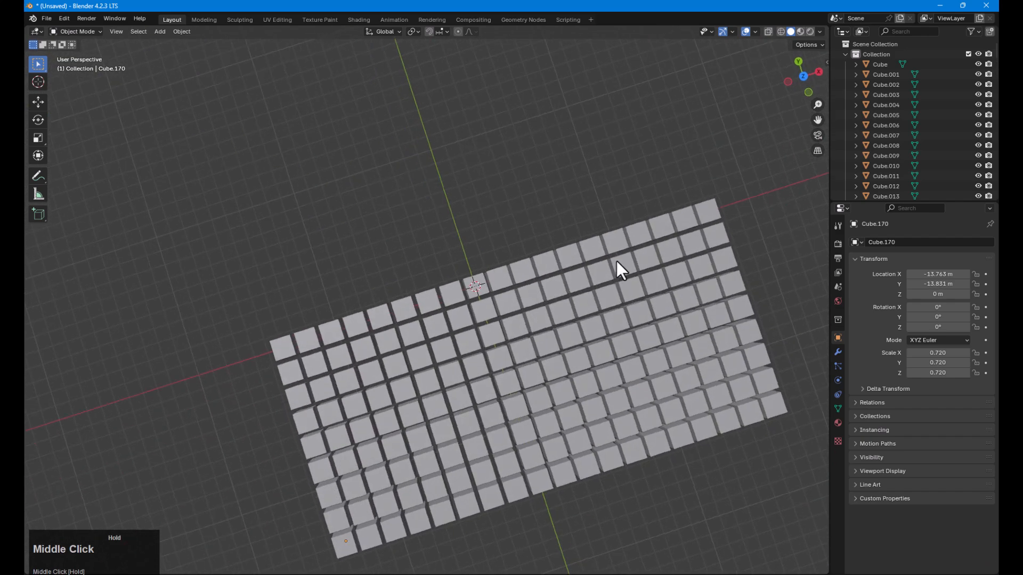
middle_click_drag(585, 331, 340, 308)
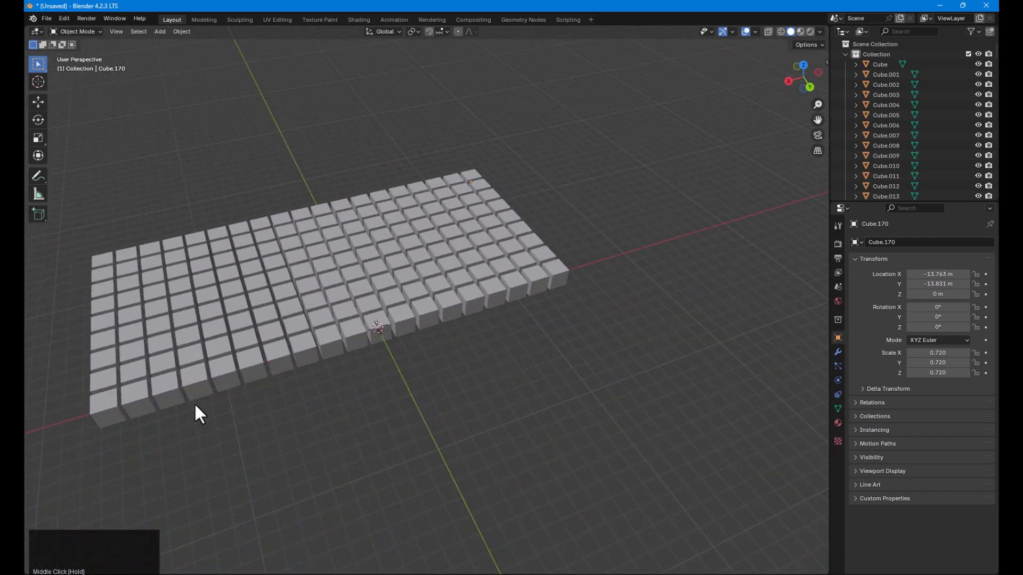
middle_click_drag(195, 349, 273, 344, "shift")
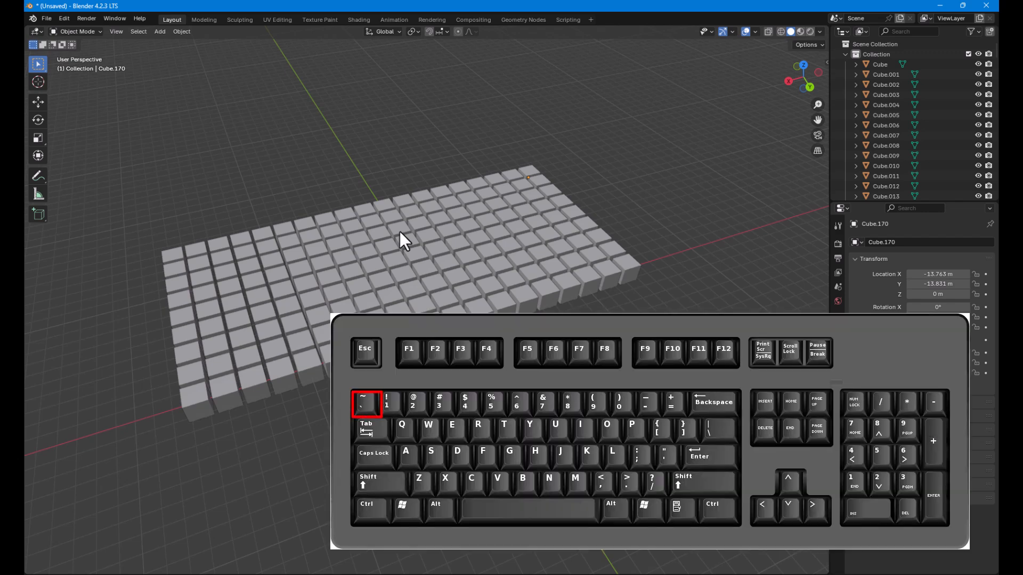
key("grave")
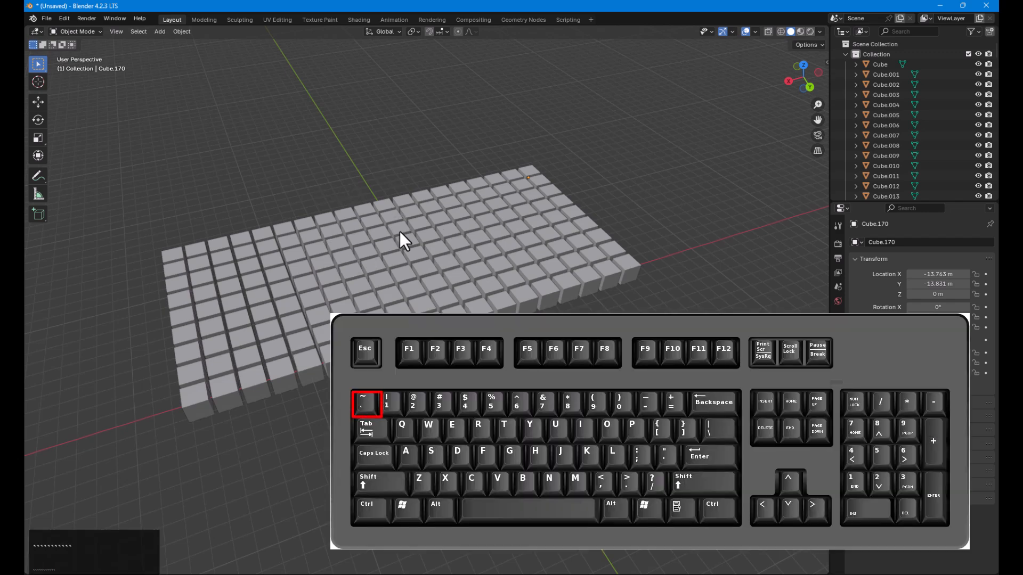
key("grave")
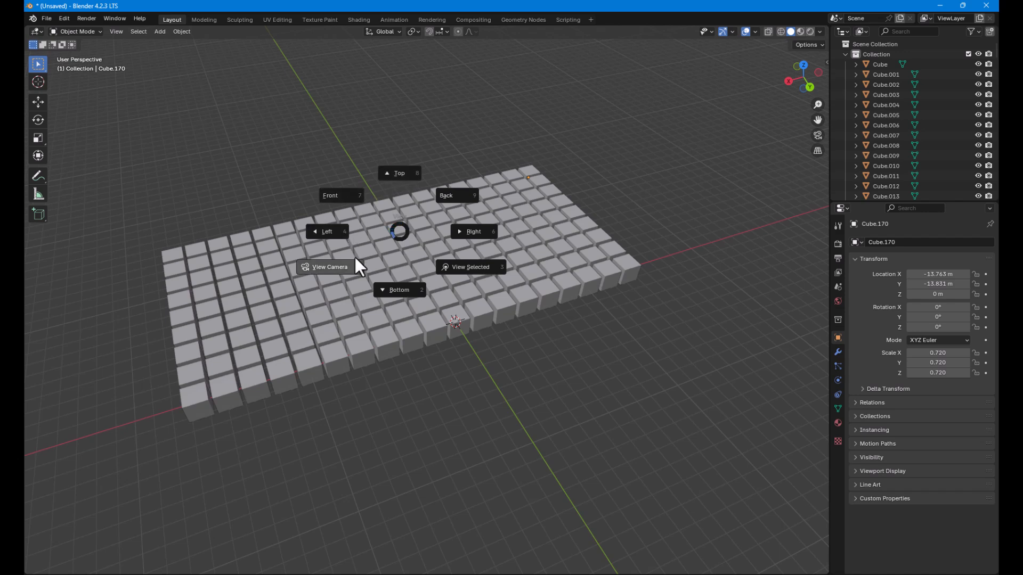
left_click(406, 179)
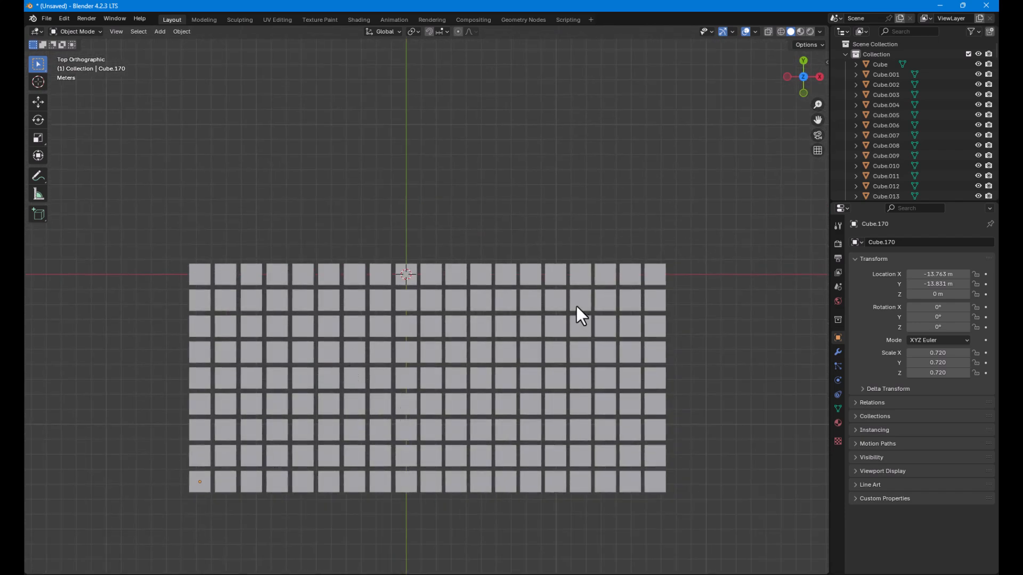
key("grave")
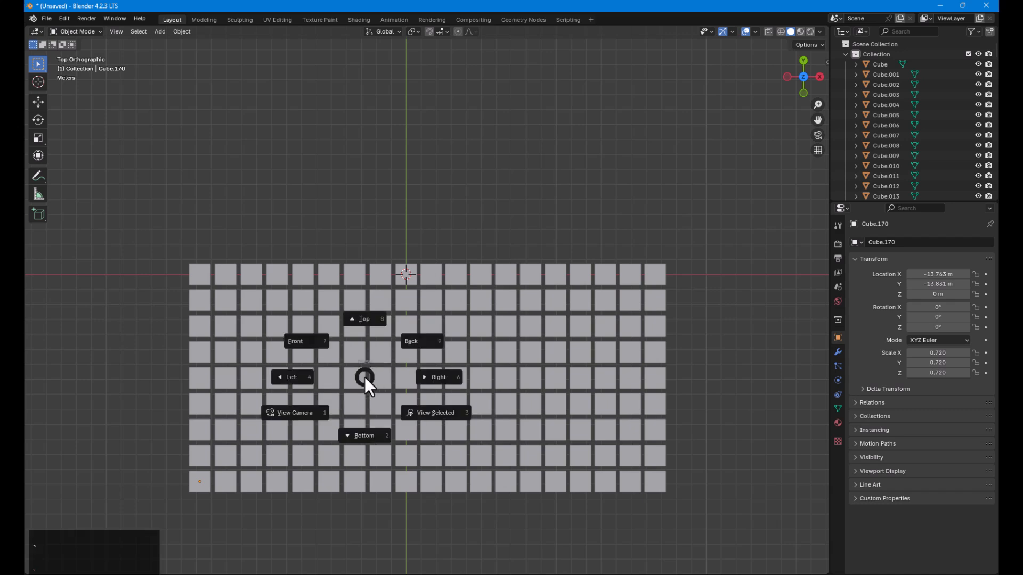
left_click(319, 345)
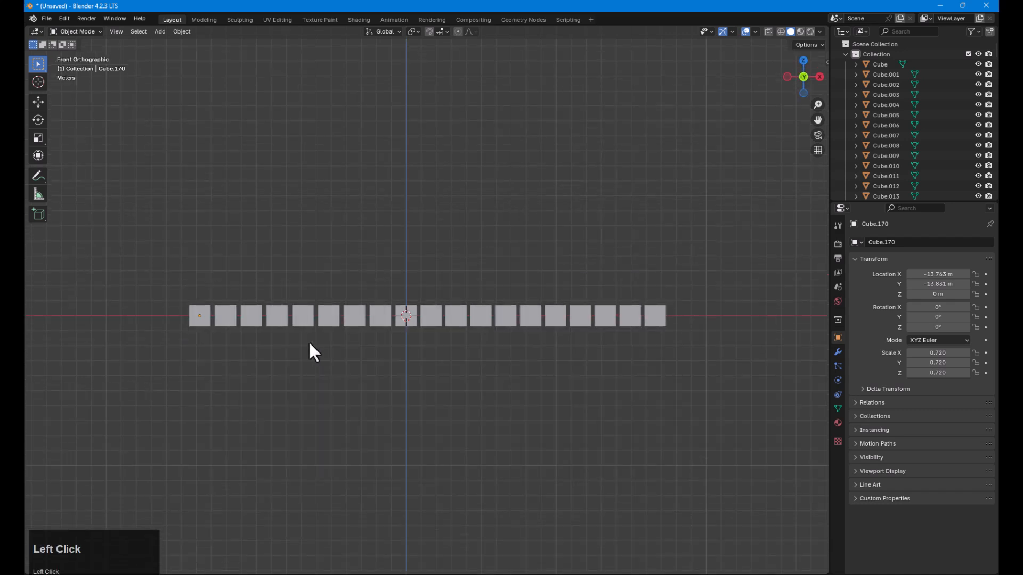
- Look at the cube grid in the right, left, back and bottom orthographic views
key("grave")
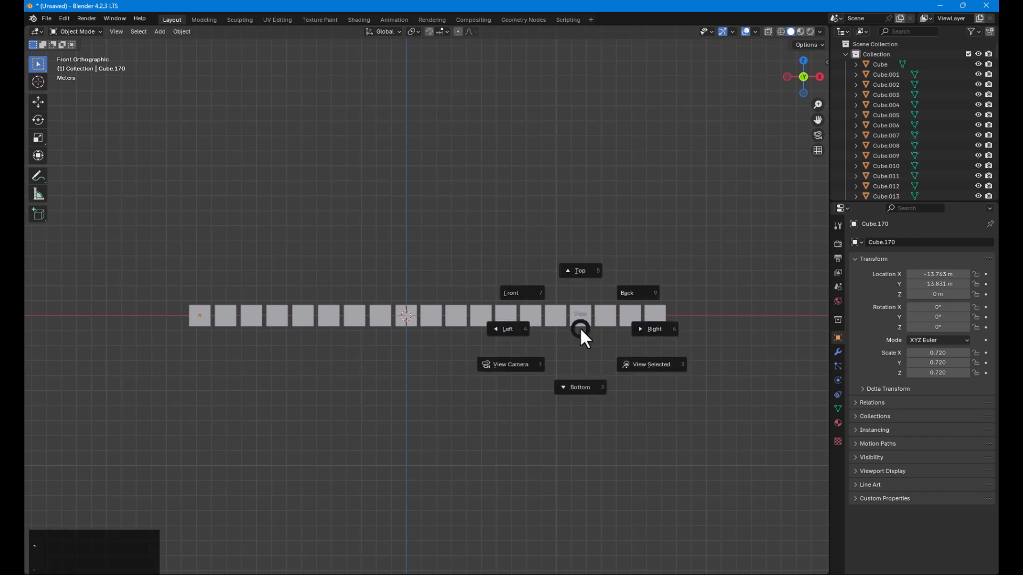
left_click(640, 326)
key("grave")
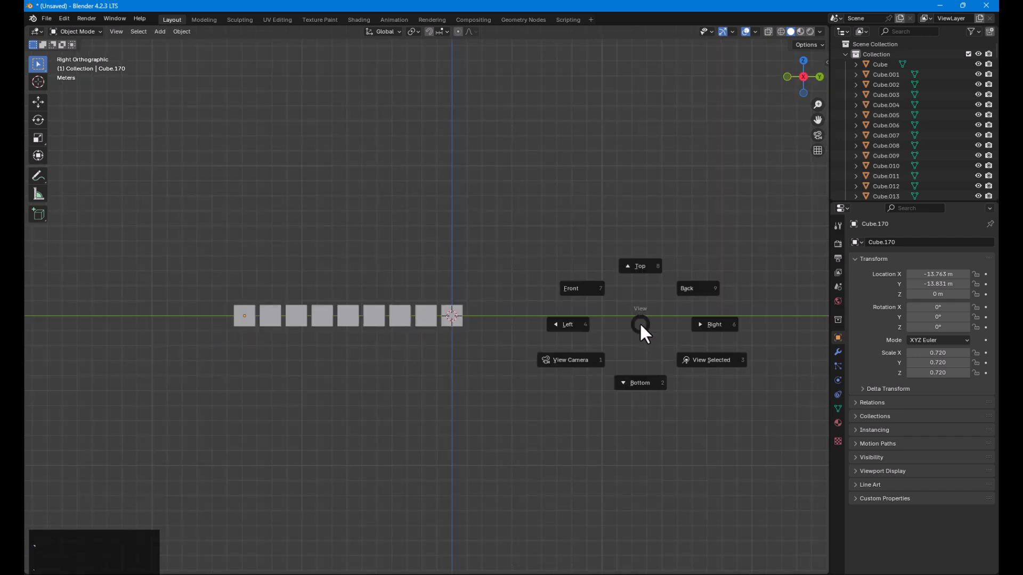
left_click(571, 327)
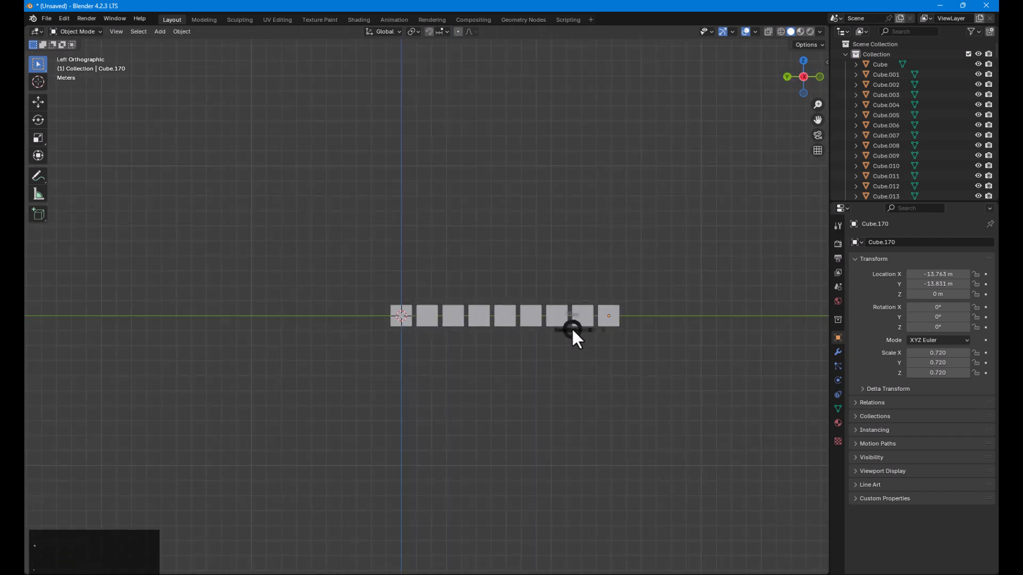
key("grave")
left_click(638, 300)
key("grave")
left_click(614, 367)
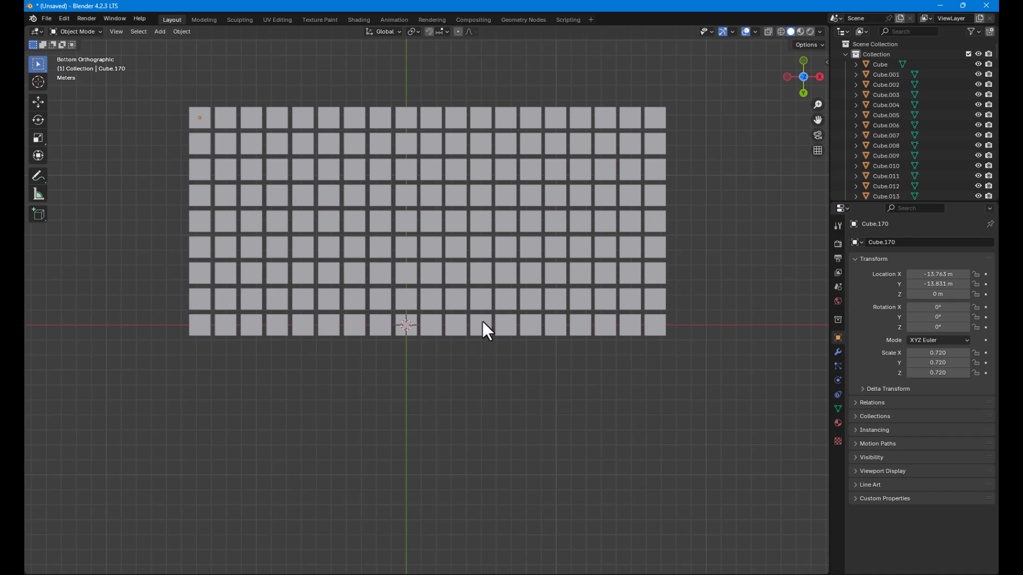
- Use the navigation gizmo to view the grid from the right and the back, and return to a free perspective view
middle_click_drag(477, 326, 373, 399)
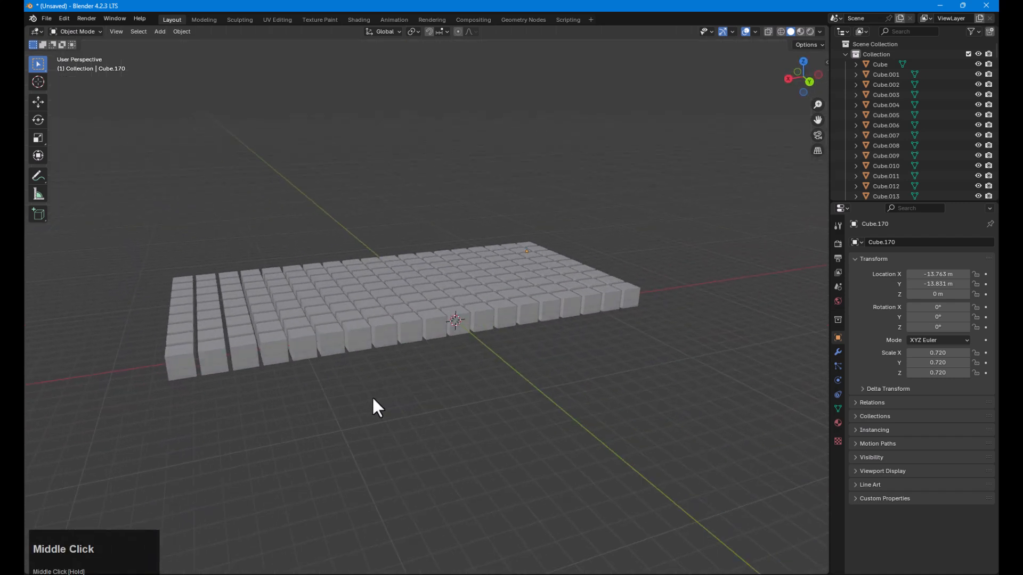
left_click(787, 80)
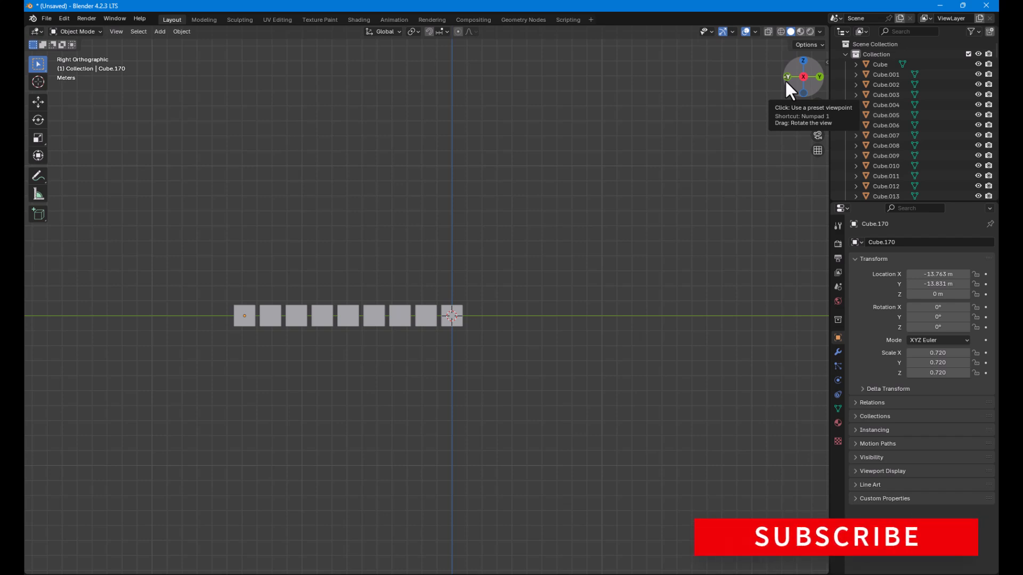
left_click(818, 77)
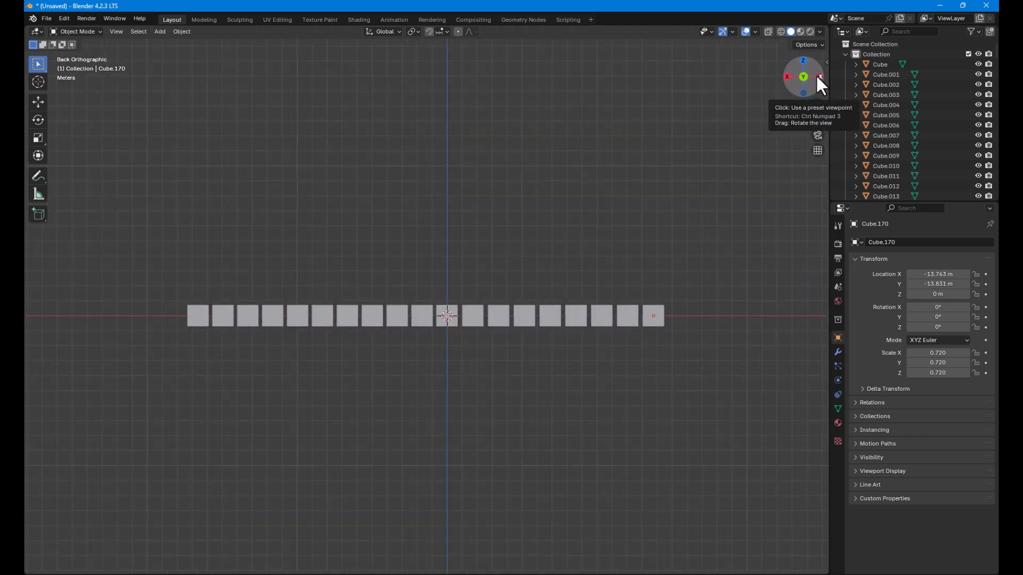
middle_click_drag(654, 240, 432, 269)
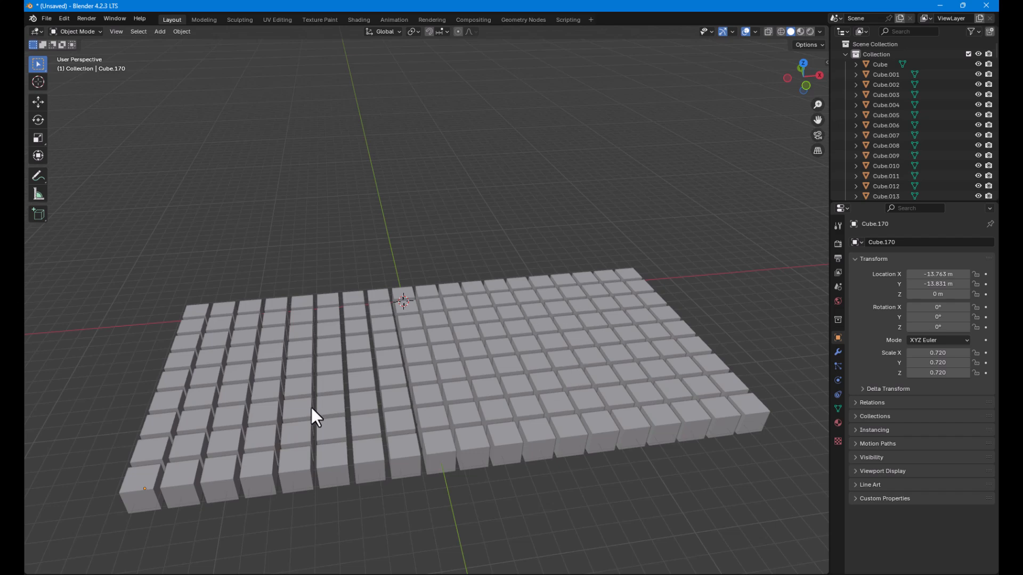
middle_click_drag(538, 418, 449, 426)
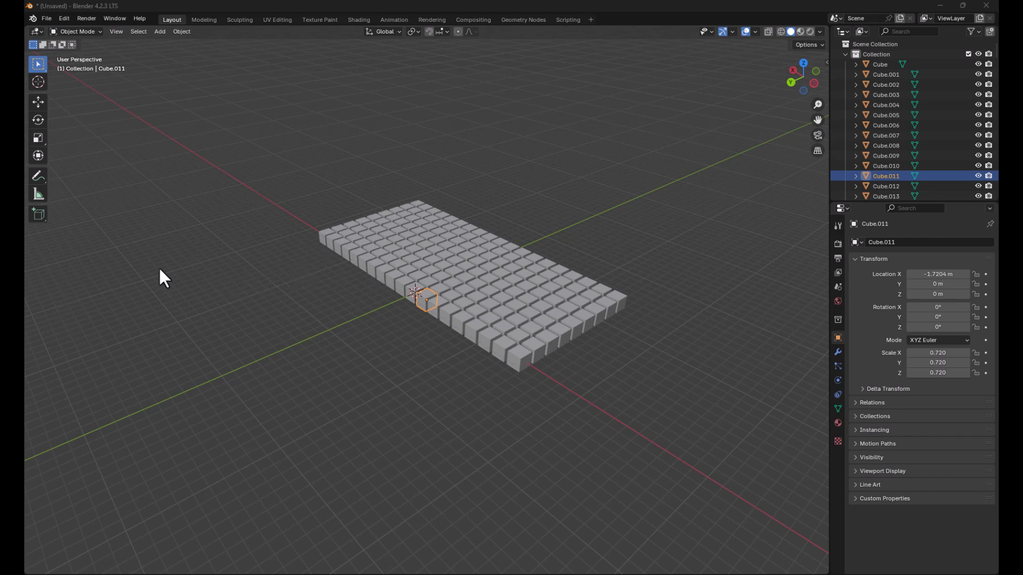
- Move the view away until the cubes are out of sight, and bring them back by framing all objects
middle_click_drag(174, 266, 175, 405, "shift")
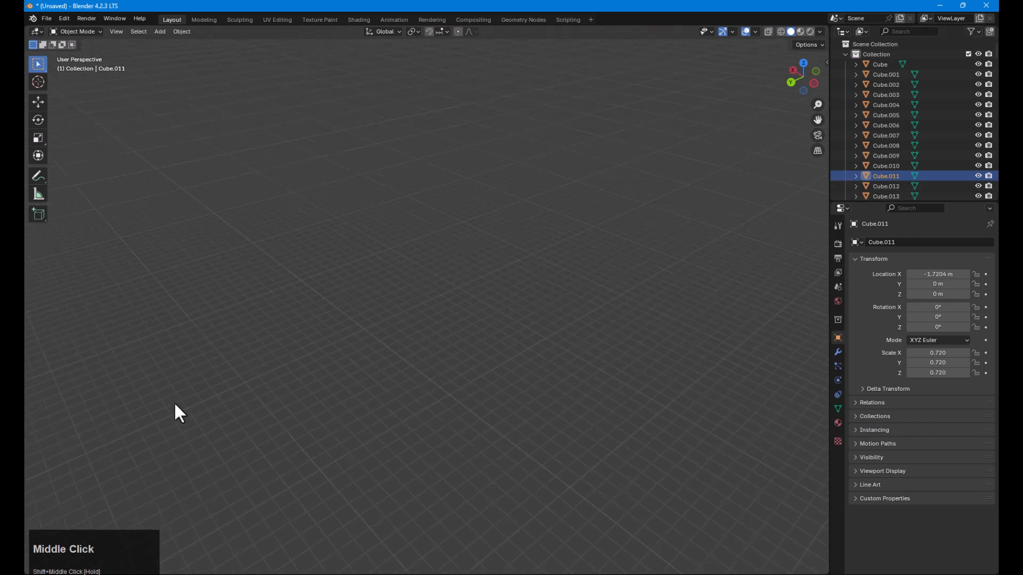
middle_click_drag(334, 443, 682, 434)
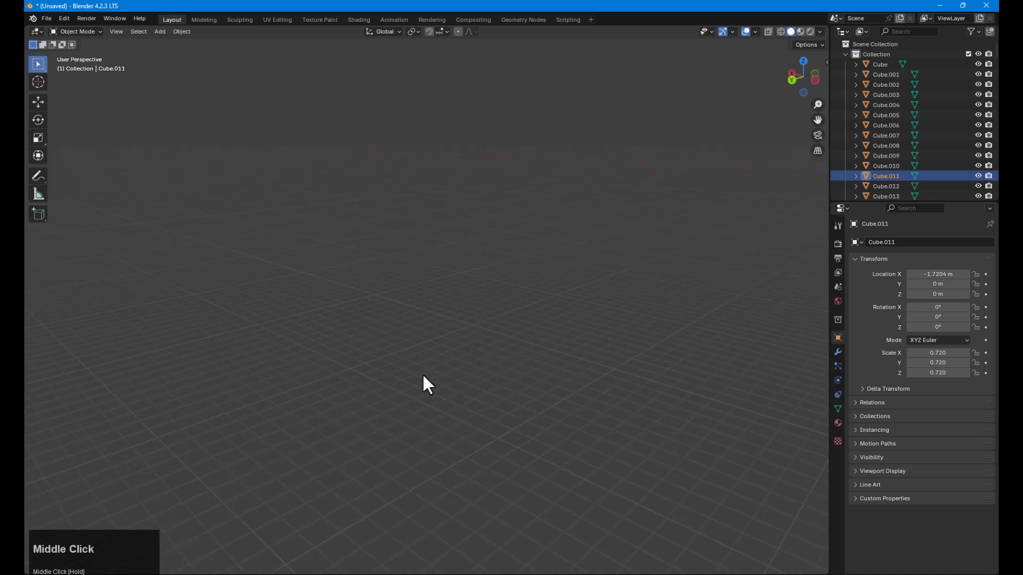
key("Home")
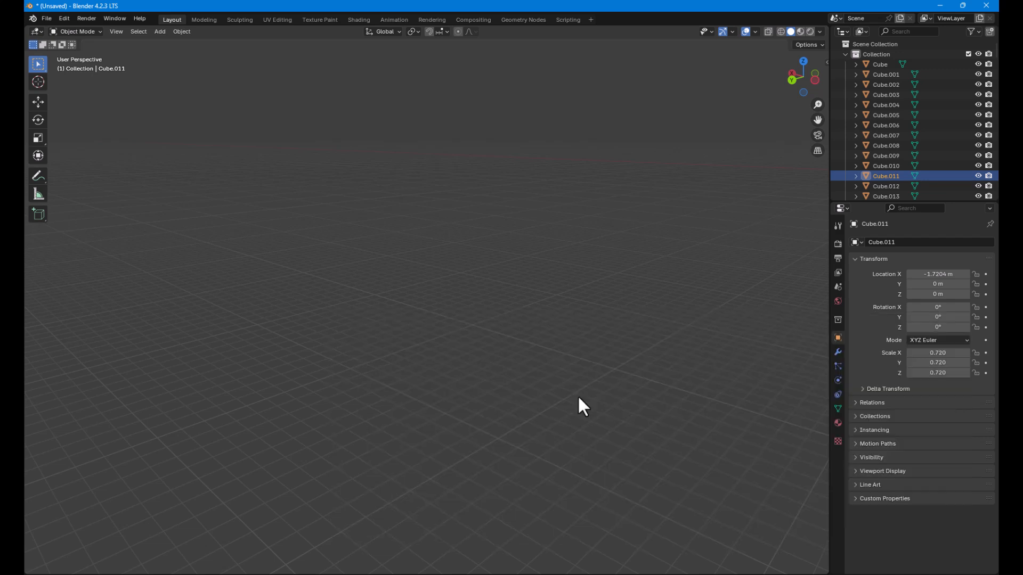
key("Home")
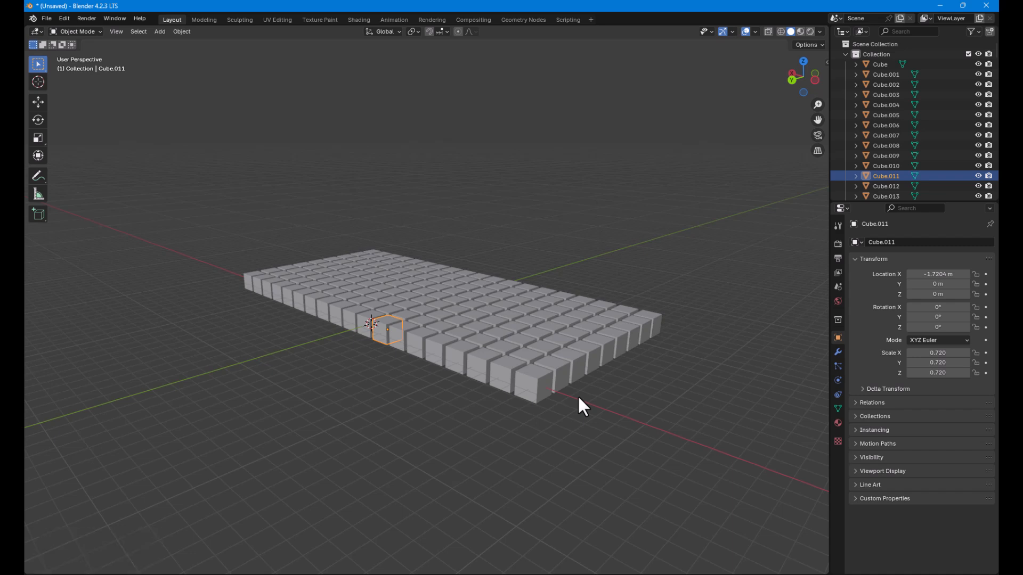
- Pan and orbit far away from the cube grid, frame all objects again, and orbit to an angled view of the grid
middle_click_drag(328, 358, 47, 550, "shift")
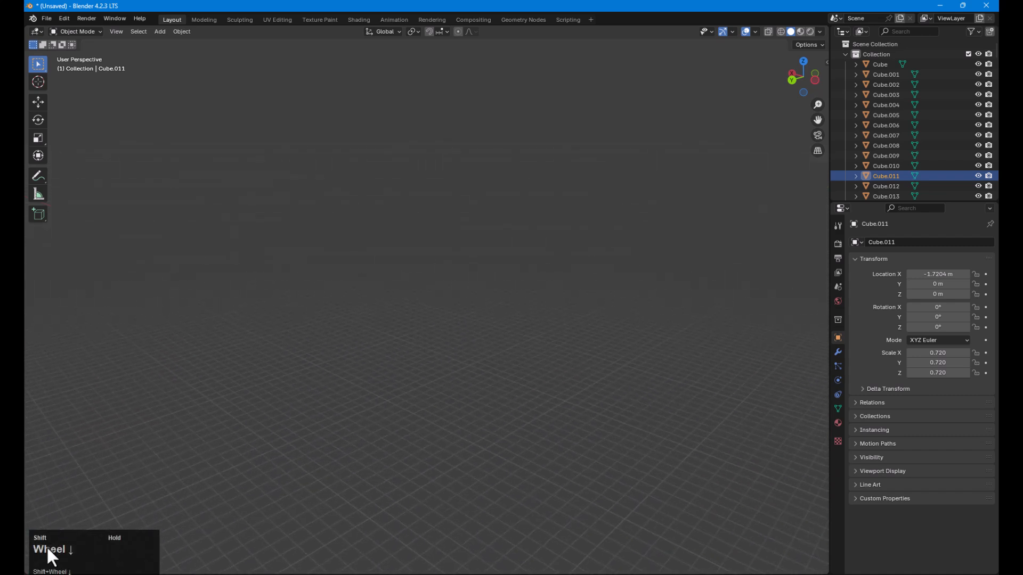
scroll(96, 235, "down", 3, "shift")
middle_click_drag(799, 139, 549, 130)
scroll(216, 301, "down", 2, "shift")
middle_click_drag(319, 224, 399, 256)
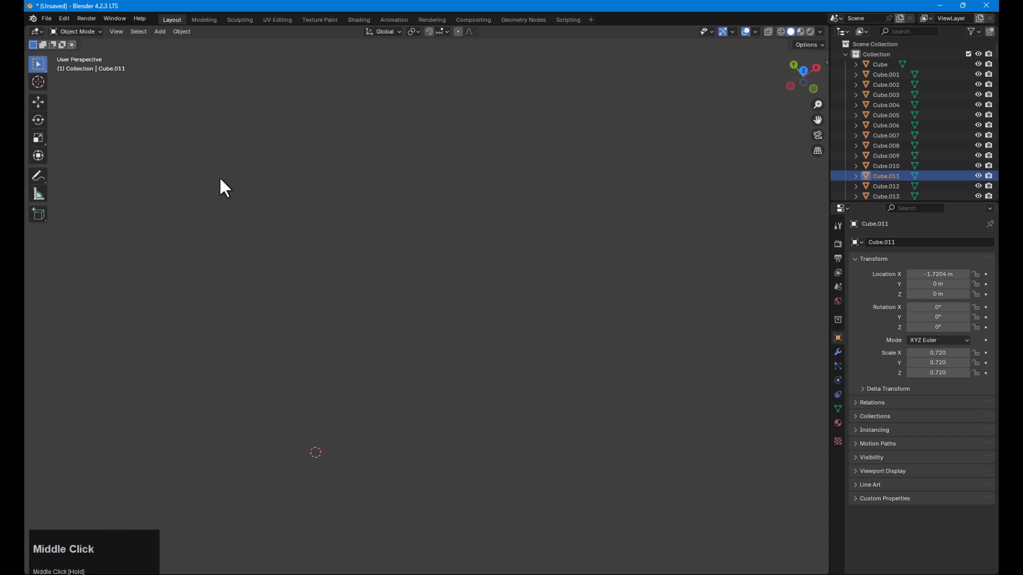
key("Home")
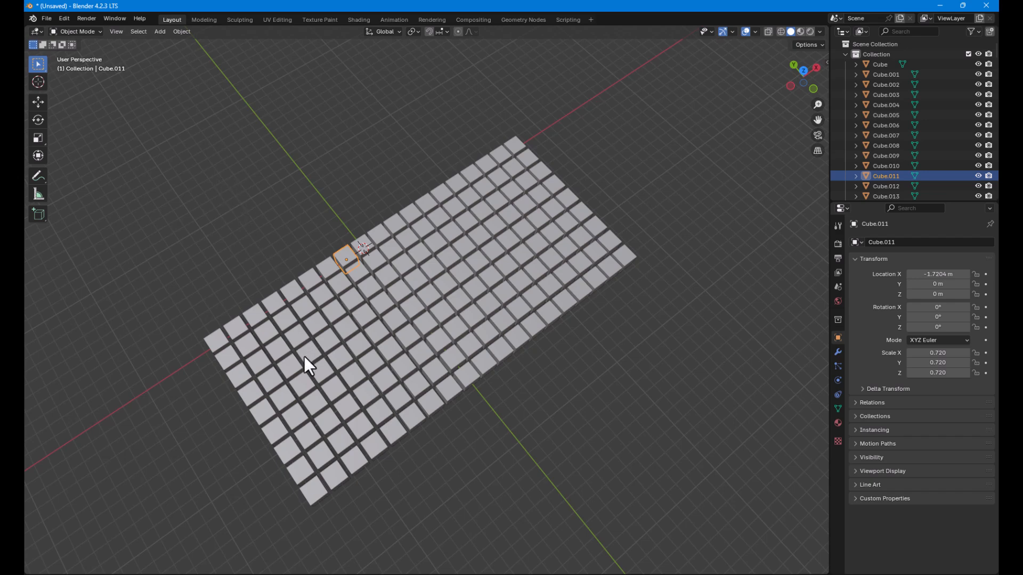
middle_click_drag(327, 440, 382, 330)
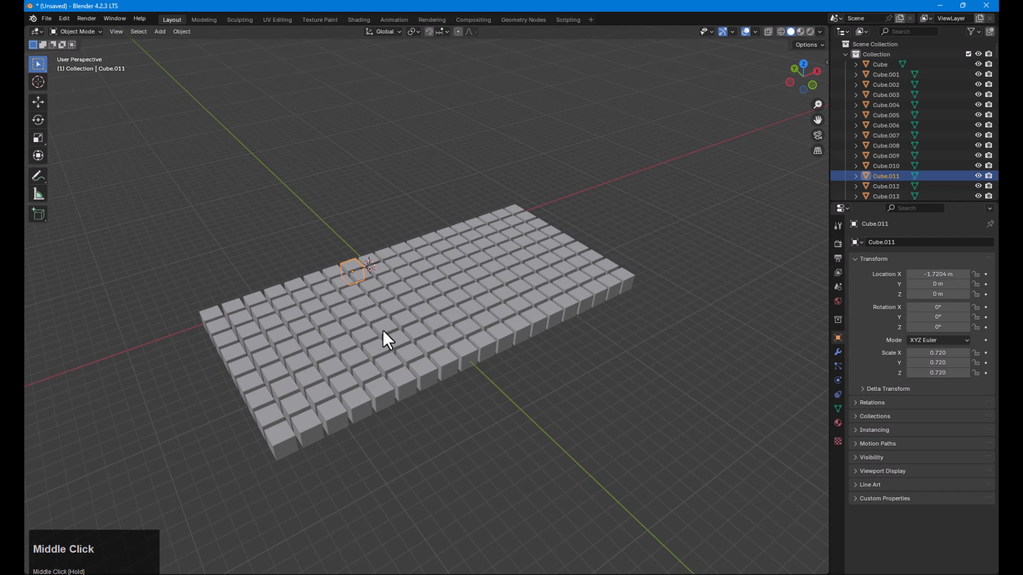
- Select a cube in the third row of the grid, and zoom towards it and back out without framing it
left_click(517, 227)
left_click(469, 255)
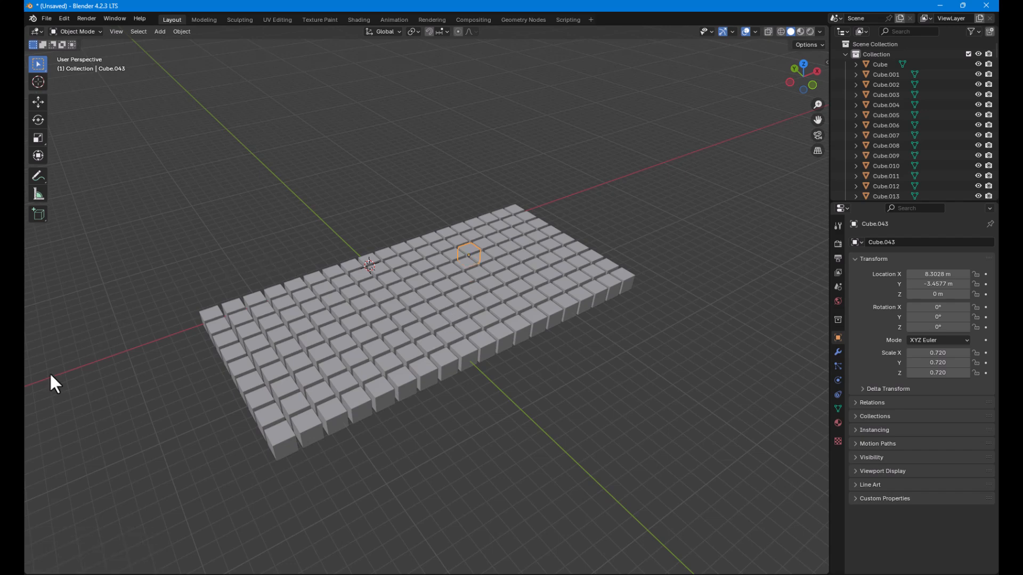
scroll(507, 248, "up", 5)
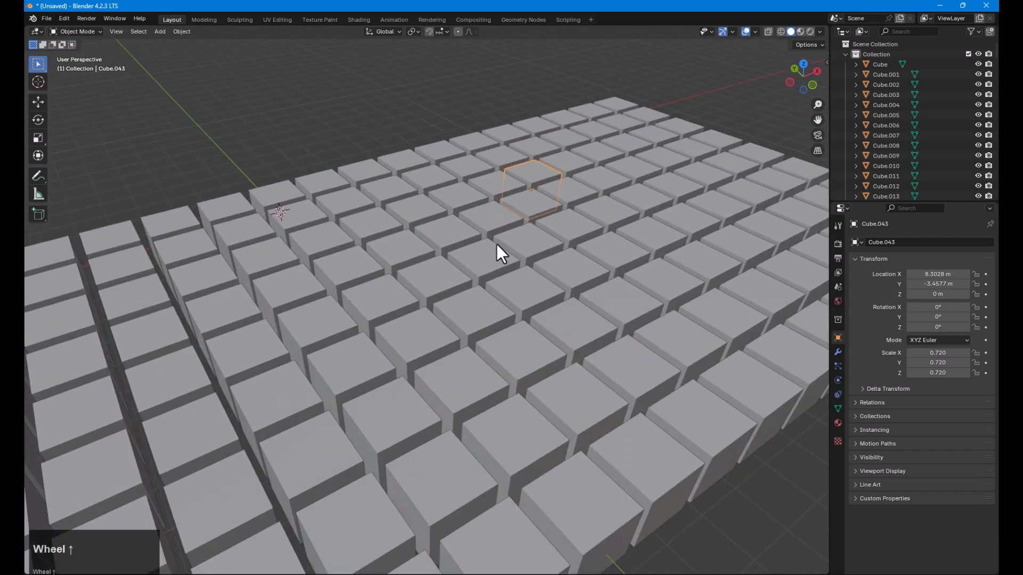
key("space")
middle_click_drag(483, 250, 450, 282)
key("space")
scroll(442, 240, "up", 5)
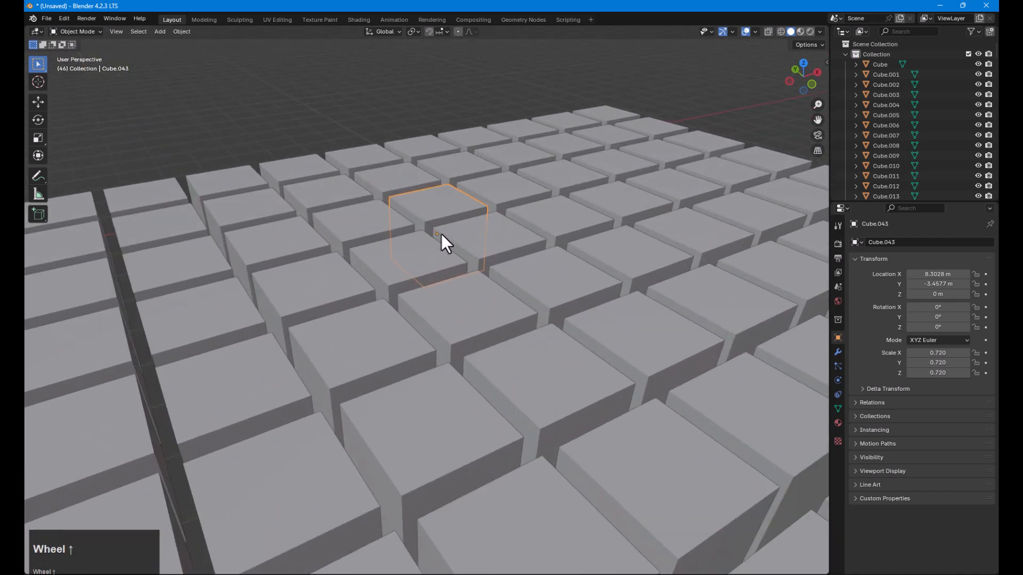
middle_click_drag(443, 208, 390, 363, "shift")
scroll(389, 366, "up", 5)
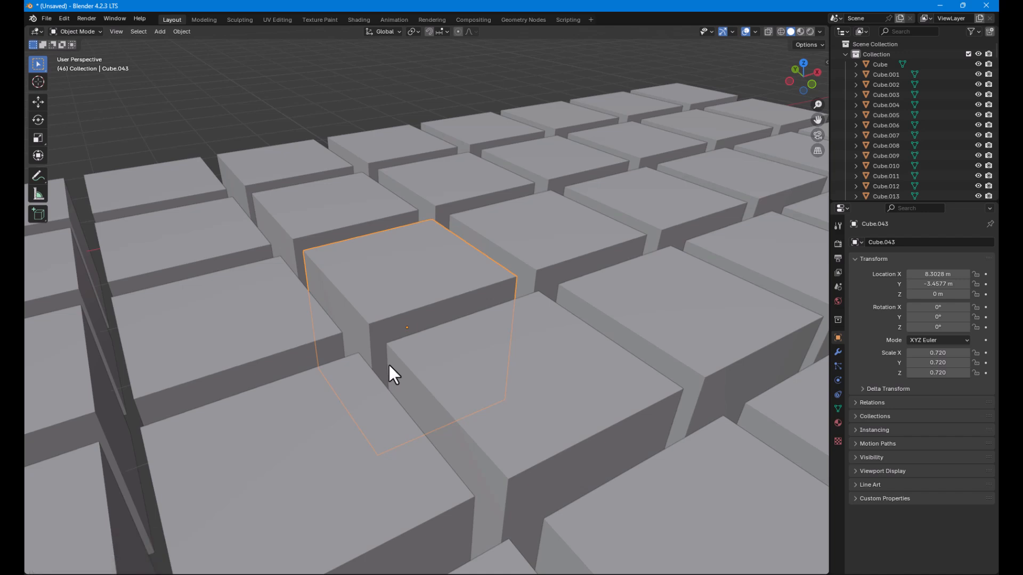
scroll(389, 366, "up", 1)
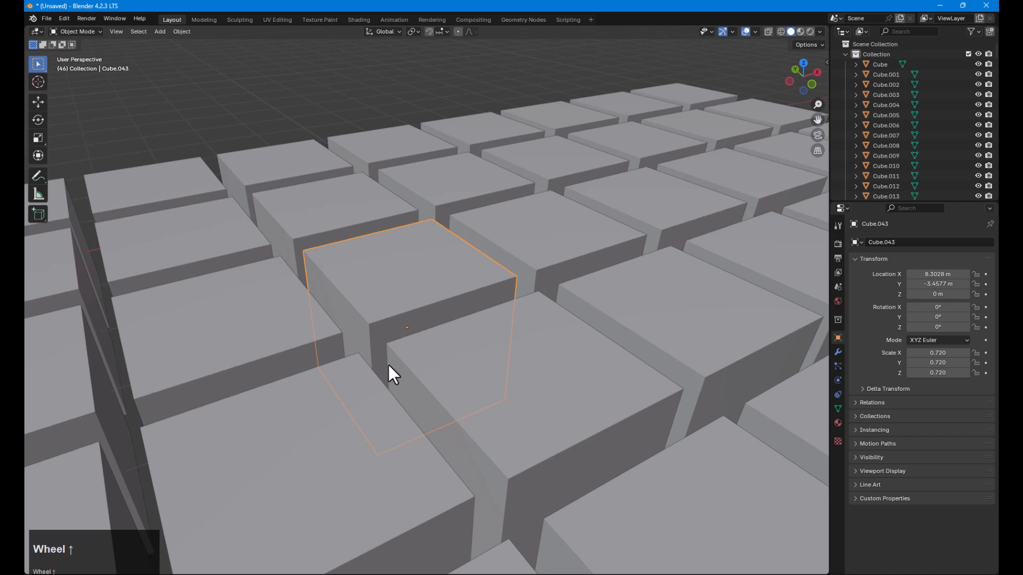
scroll(387, 365, "down", 2)
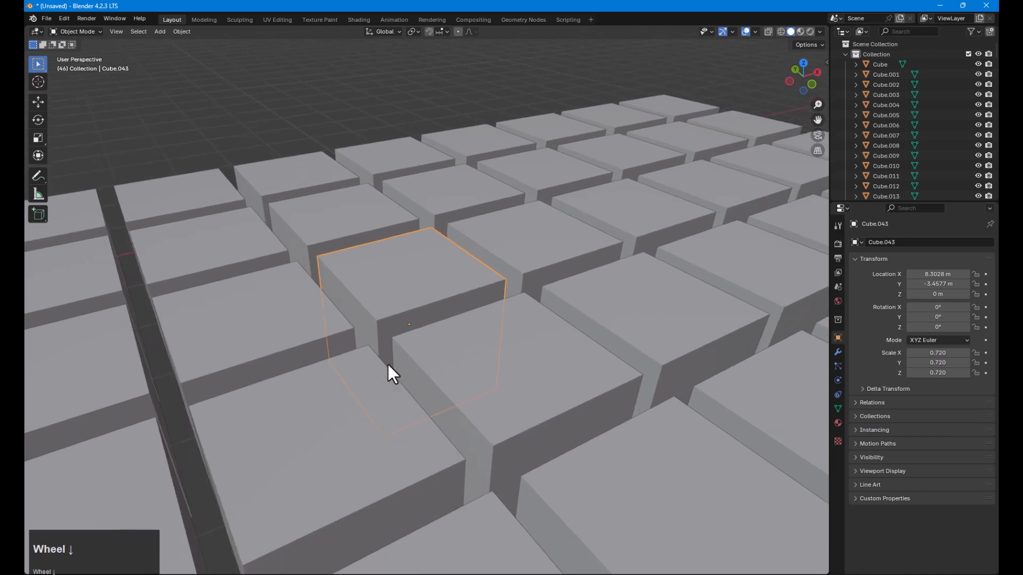
scroll(388, 364, "down", 8)
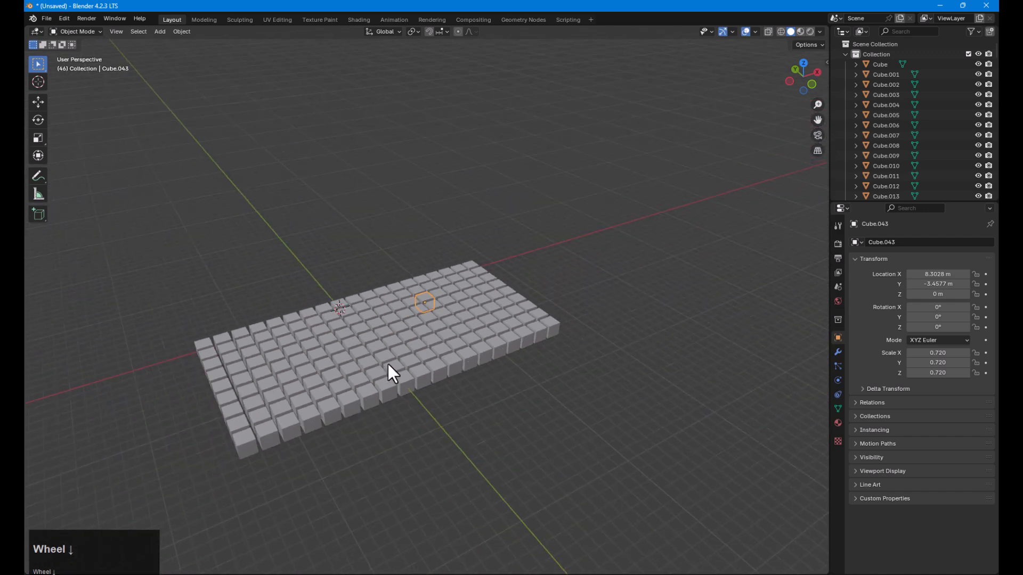
scroll(387, 363, "up", 6)
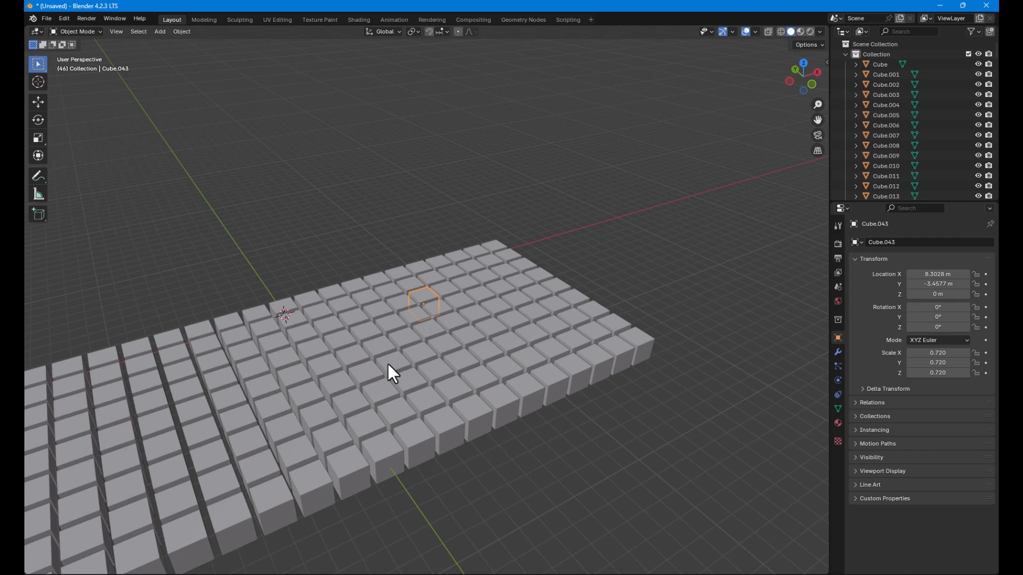
- Frame the selected cube in the view, and zoom in and out around it
key("KP_Decimal")
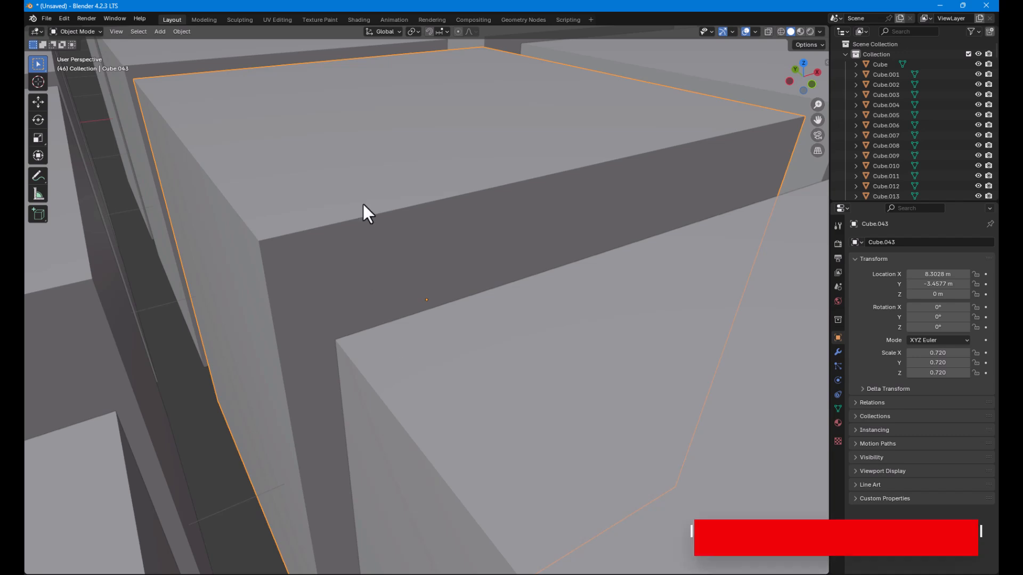
scroll(363, 202, "up", 5)
scroll(364, 204, "down", 5)
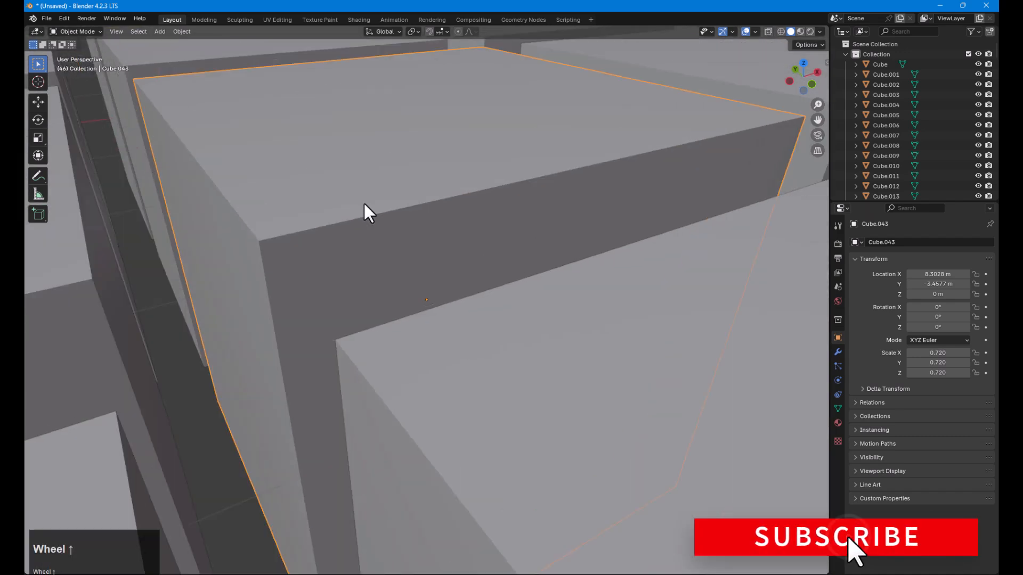
scroll(365, 204, "up", 5)
scroll(367, 213, "down", 8)
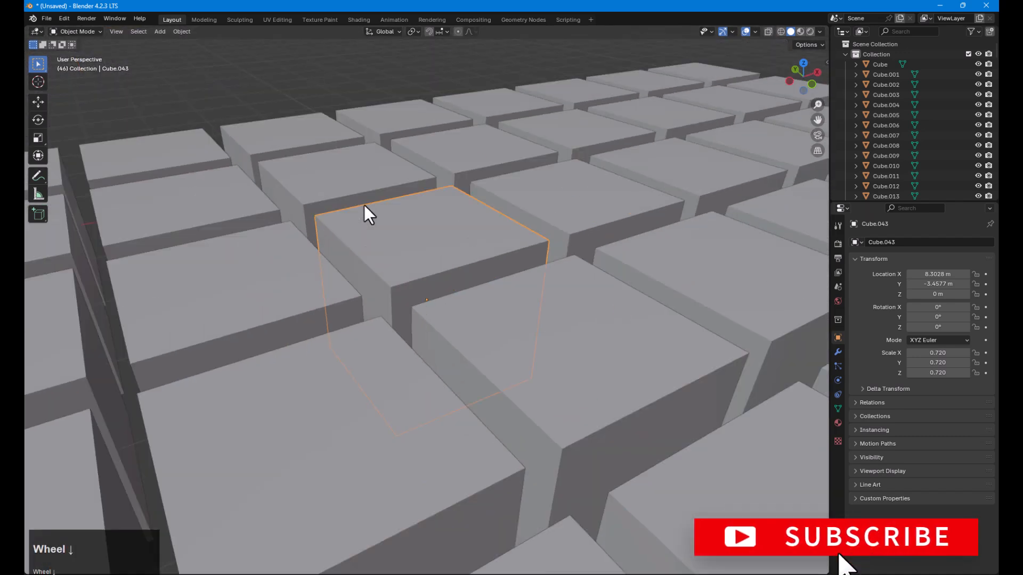
scroll(367, 256, "down", 3)
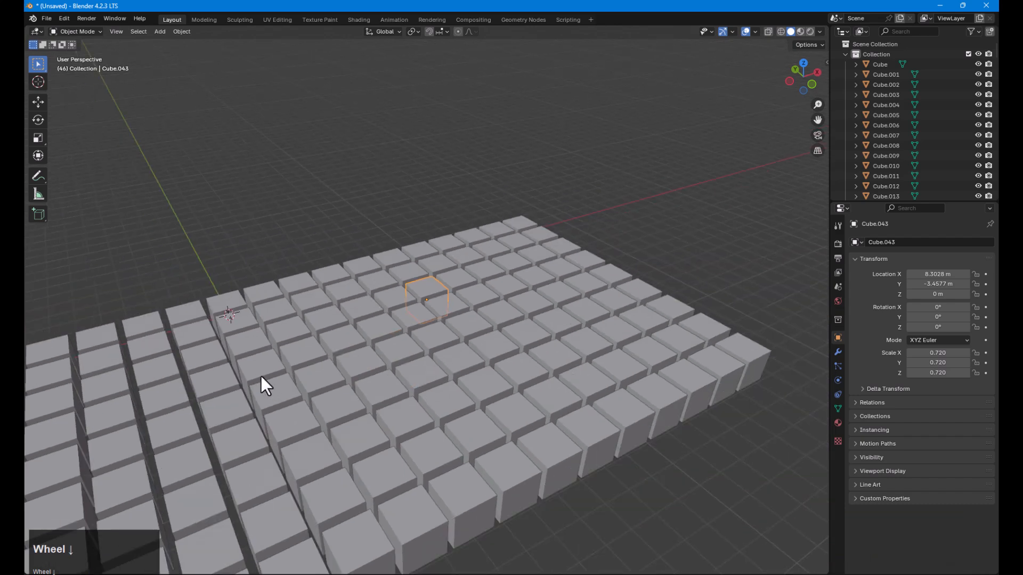
- Select the third-row cube near the 3D cursor, frame it, and zoom back out to the grid
left_click(251, 350)
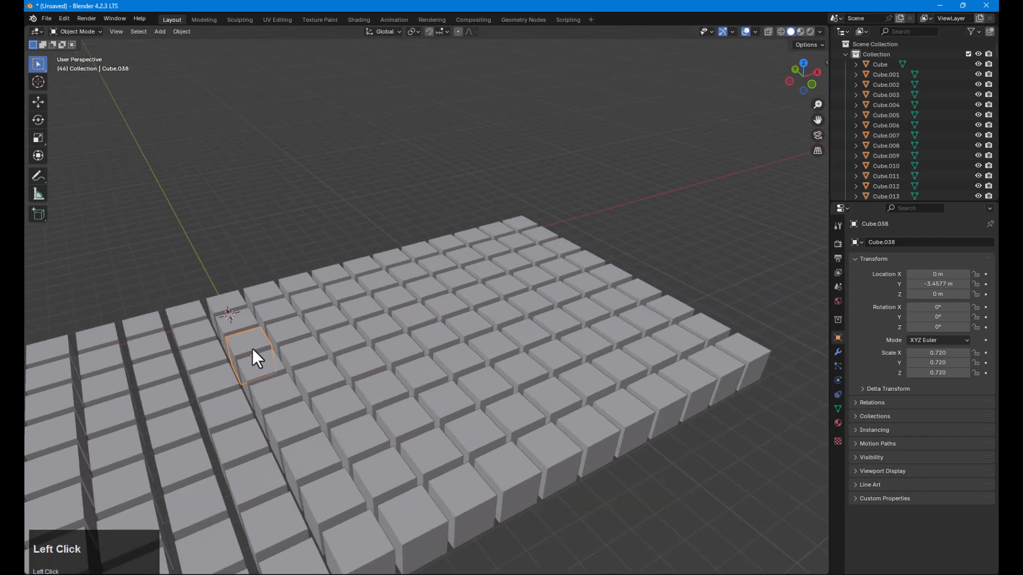
key("KP_Decimal")
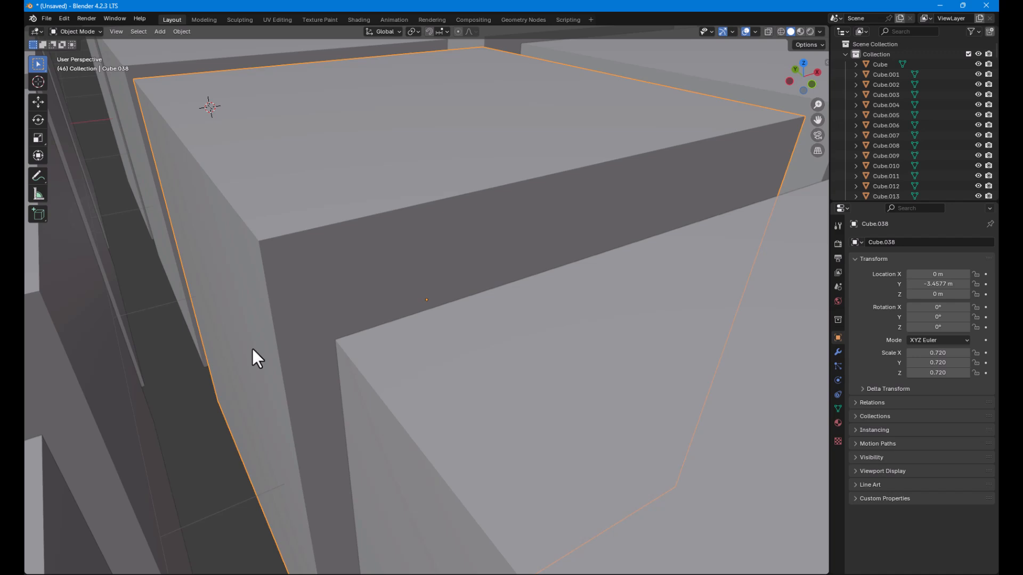
scroll(252, 350, "down", 6)
scroll(251, 348, "down", 5)
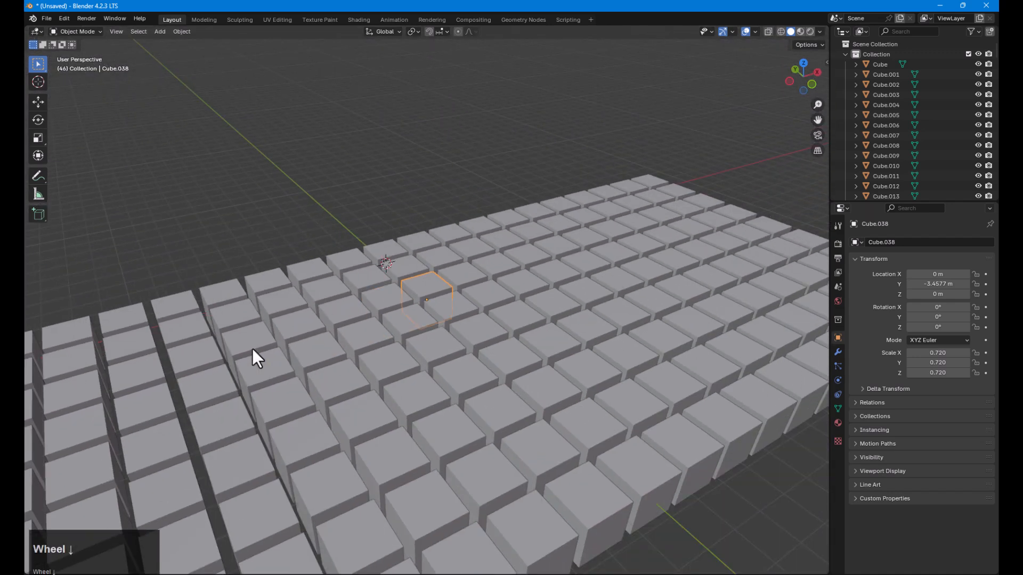
- Select the second-row cube near the grid's corner, frame it, zoom out, and orbit around it
left_click(196, 346)
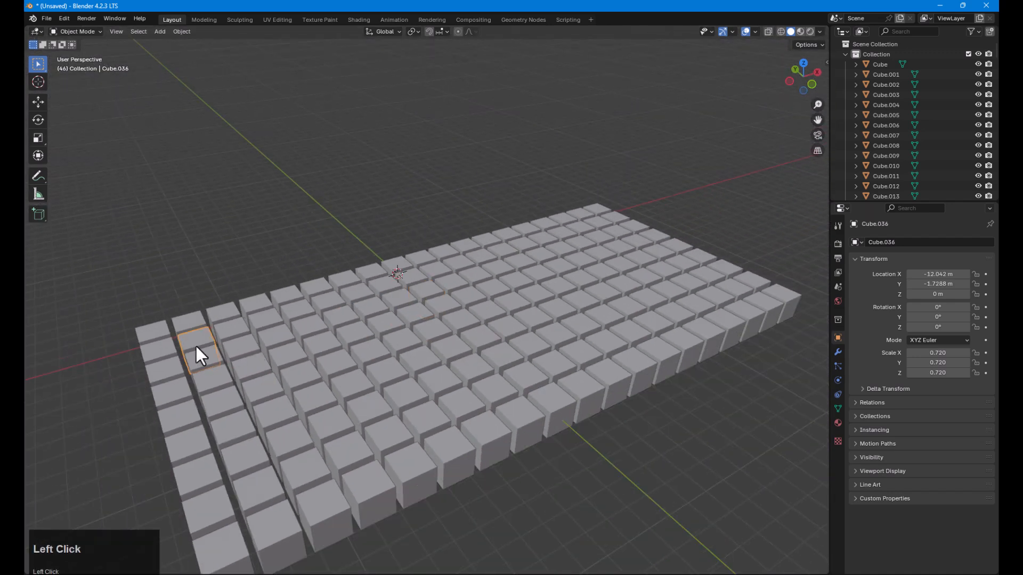
key("KP_Decimal")
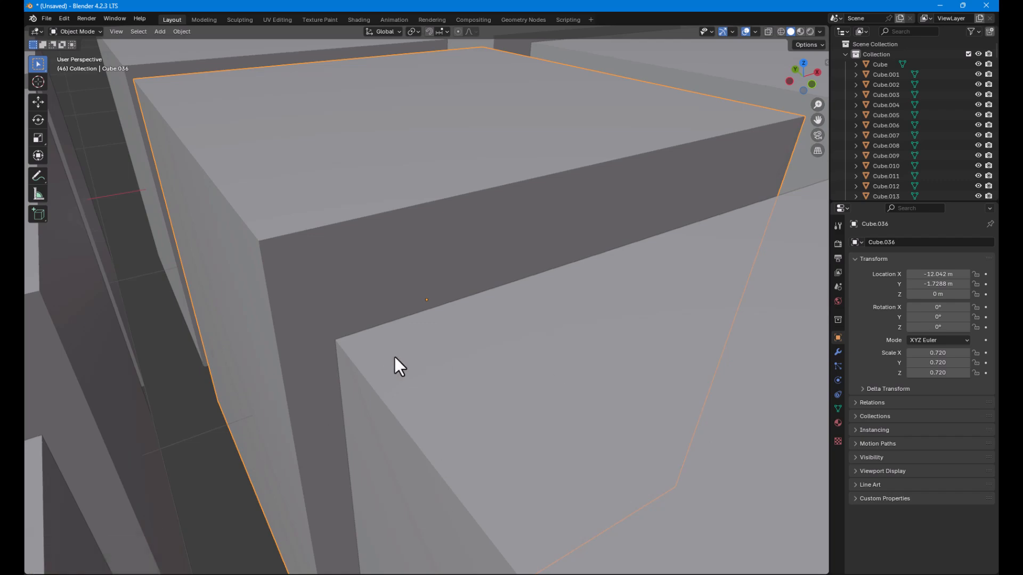
scroll(394, 357, "down", 6)
scroll(394, 357, "down", 3)
middle_click_drag(392, 365, 367, 357)
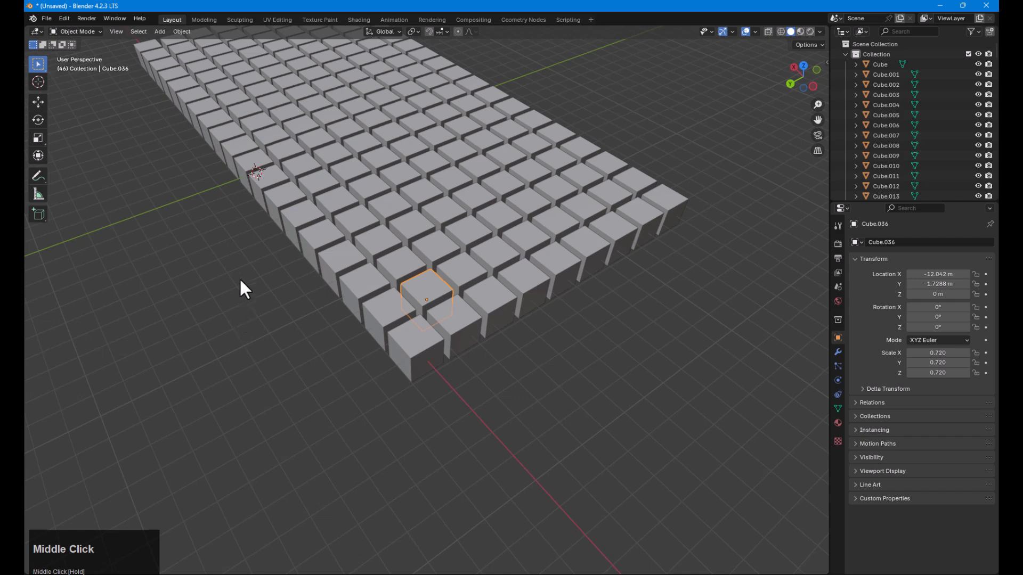
- Examine the 3D cursor at the world origin up close, and return to a wider view of the grid
middle_click_drag(214, 209, 304, 350)
key("space")
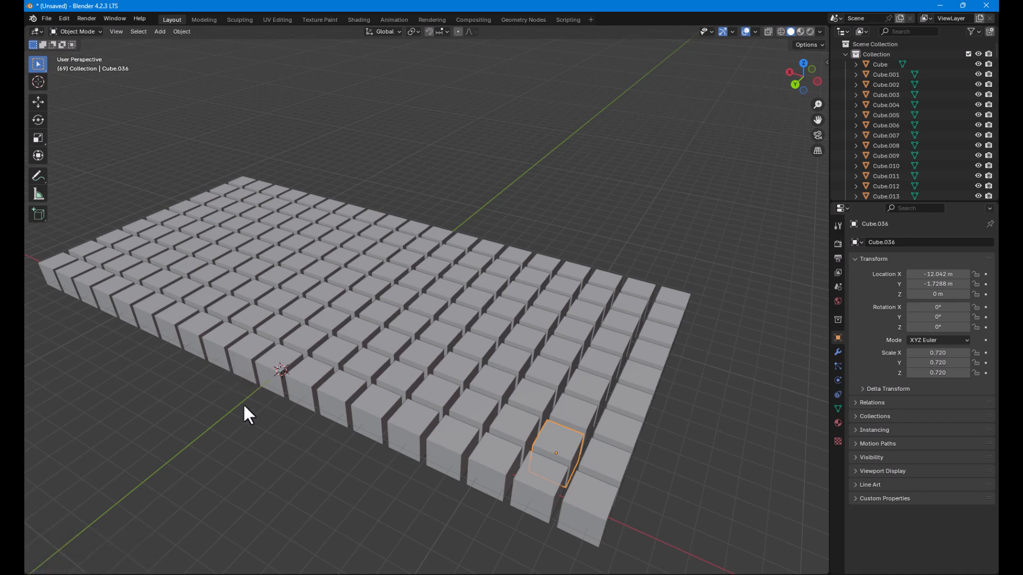
scroll(237, 384, "up", 3)
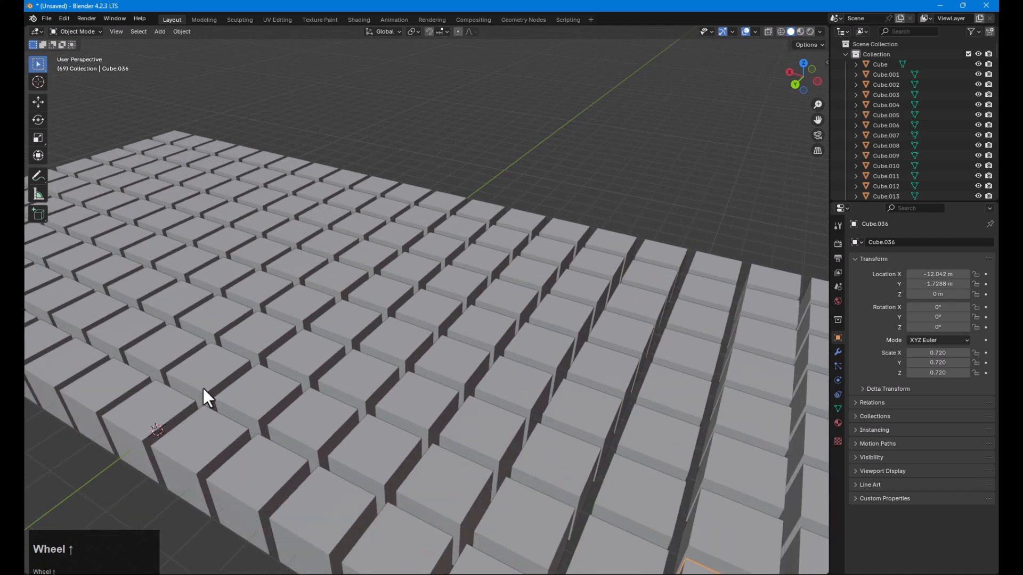
middle_click_drag(130, 428, 282, 394, "shift")
scroll(228, 417, "up", 2)
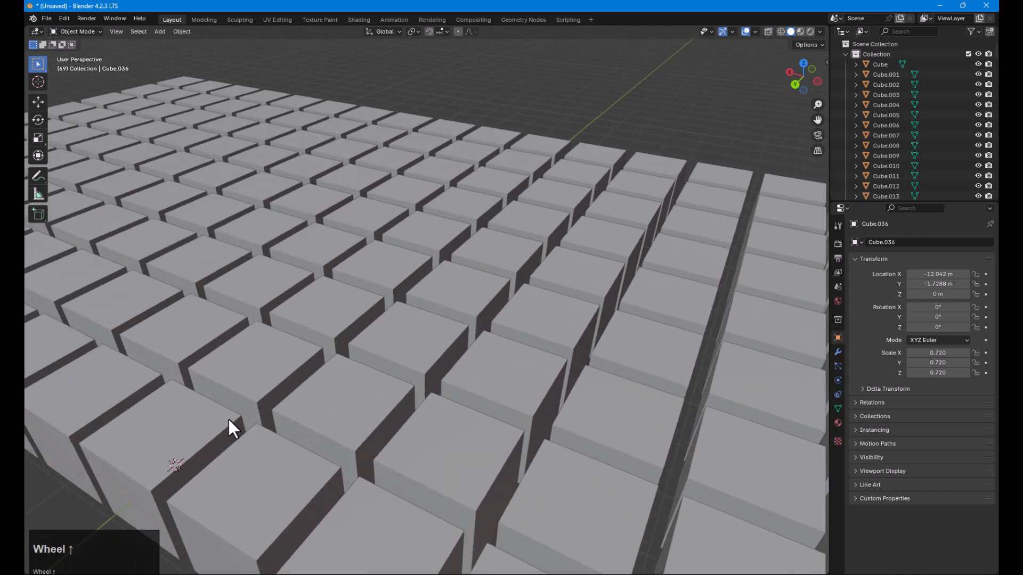
middle_click_drag(228, 417, 239, 436, "shift")
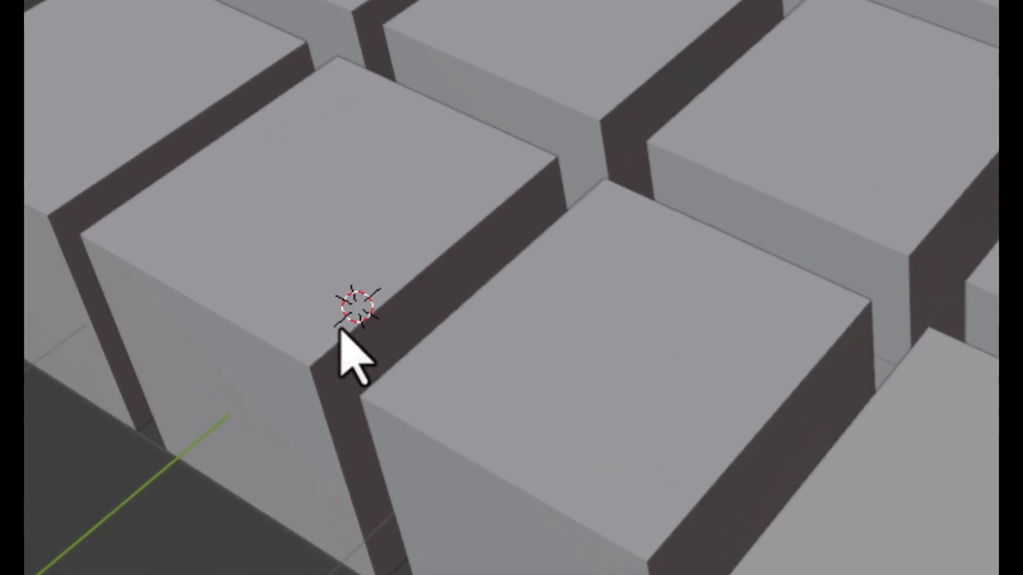
scroll(274, 365, "down", 5)
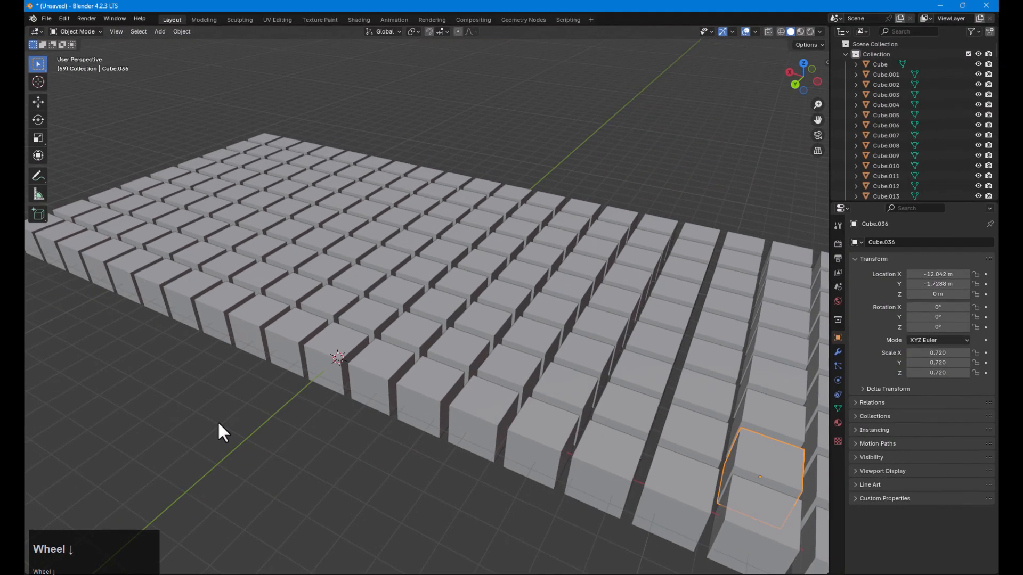
- Use the Cursor tool to place the 3D cursor at several empty spots, ending above the middle of the grid's far edge
left_click(38, 83)
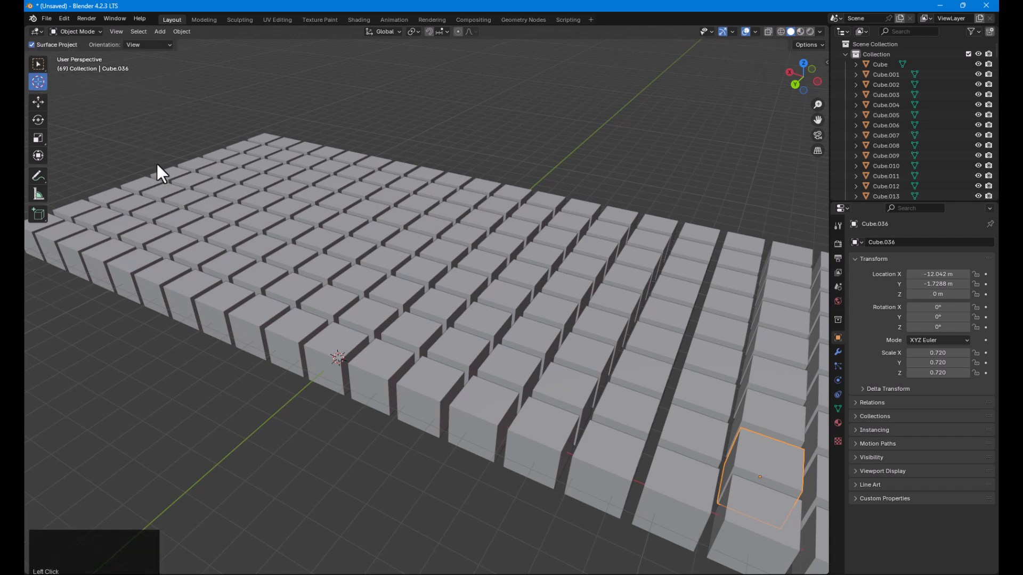
scroll(180, 236, "down", 3)
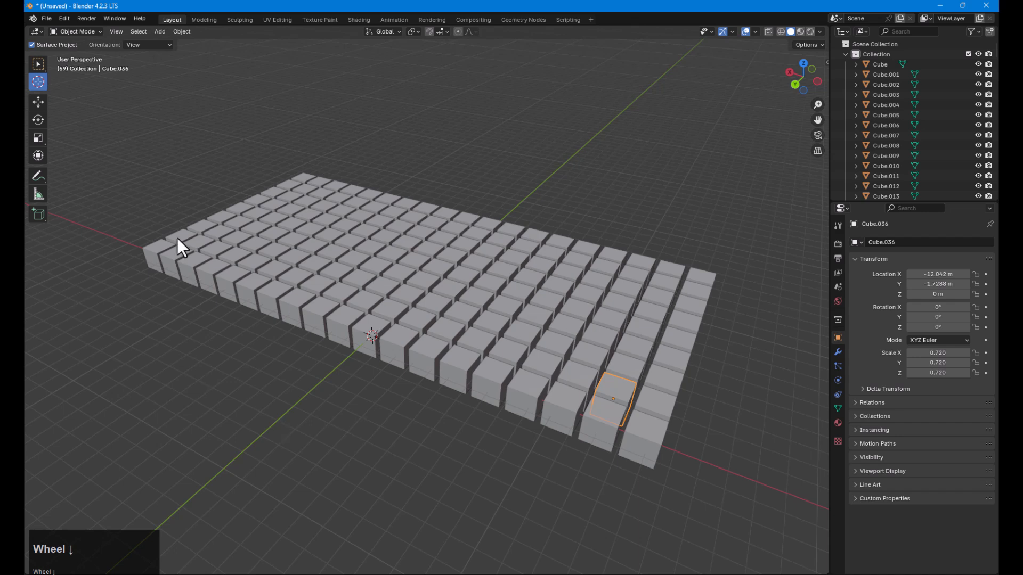
left_click(160, 114)
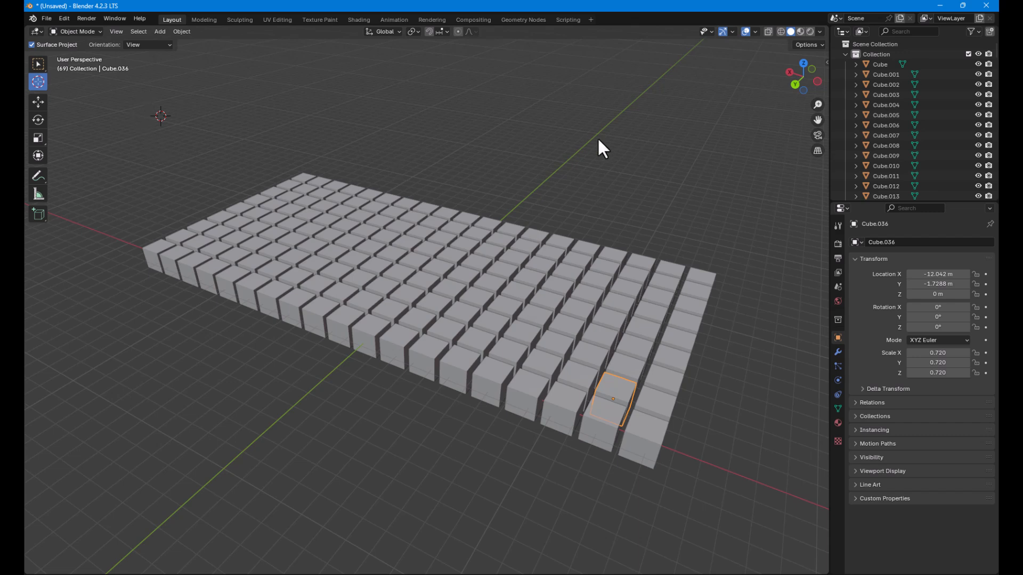
left_click(641, 121)
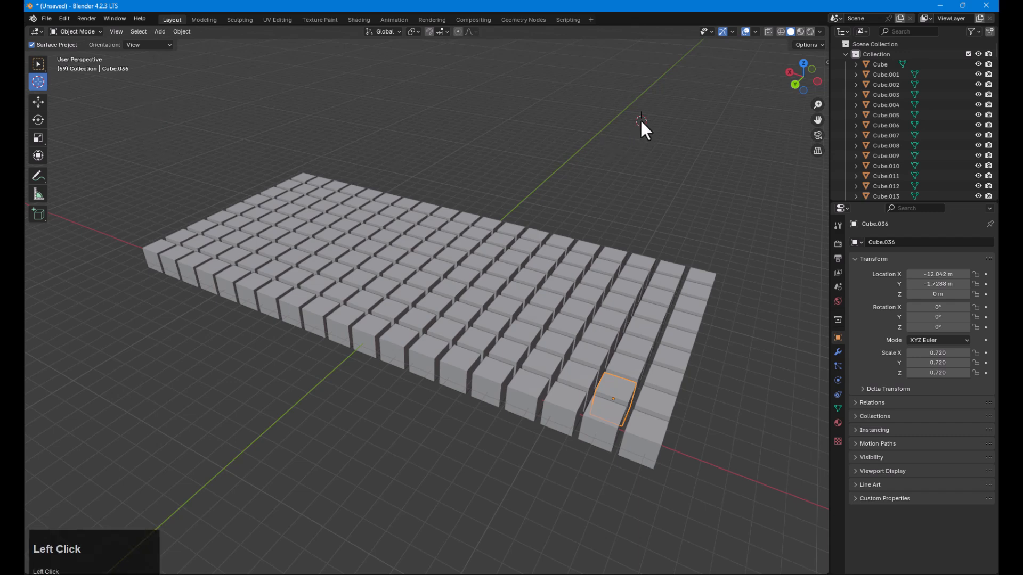
left_click_drag(640, 119, 501, 149)
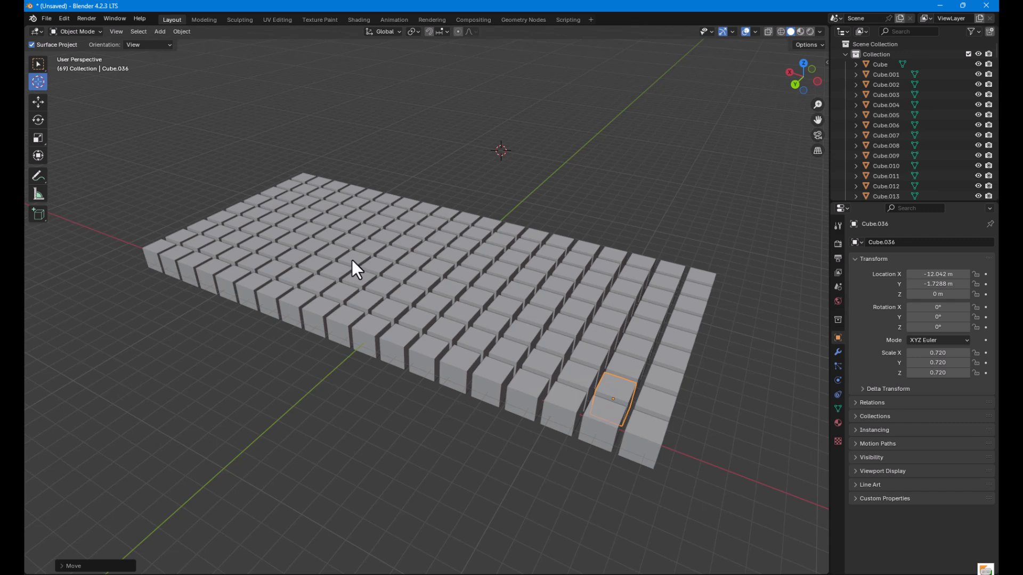
- Add a torus mesh at the 3D cursor
key("shift+a")
mouse_move(211, 156)
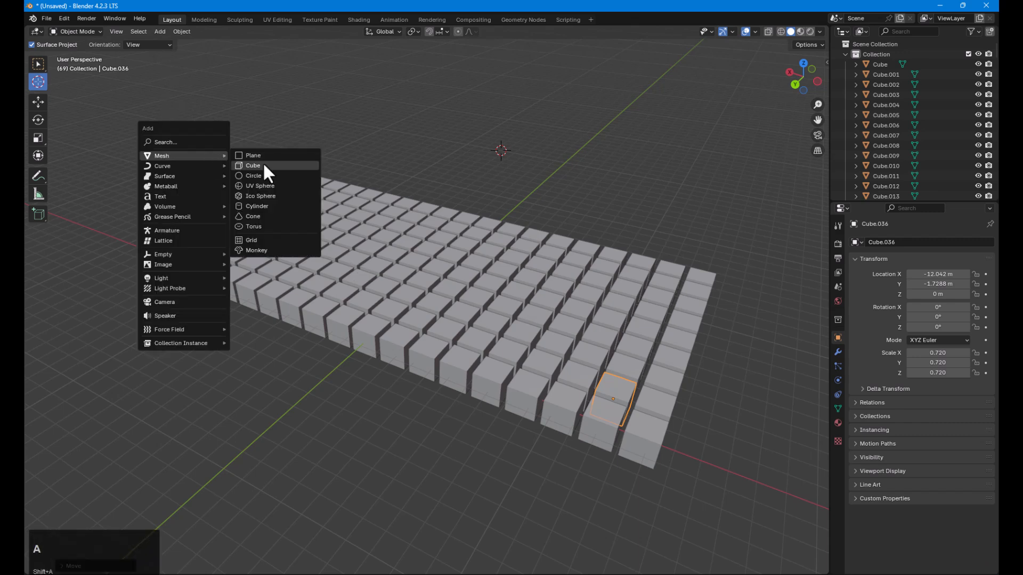
left_click(257, 227)
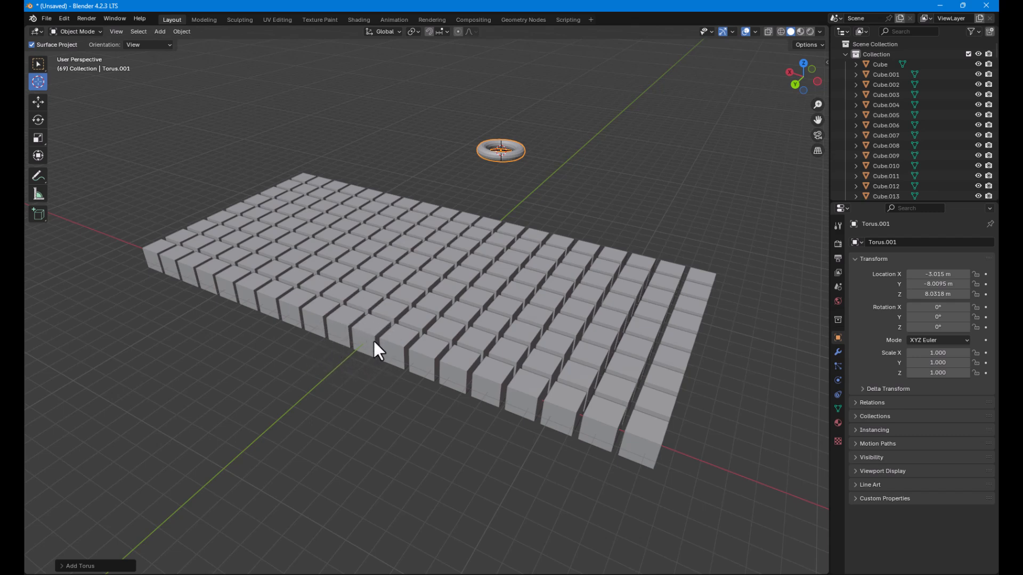
- Reposition the 3D cursor, ending above the grid's far corner, and add a cube mesh there
left_click(443, 95)
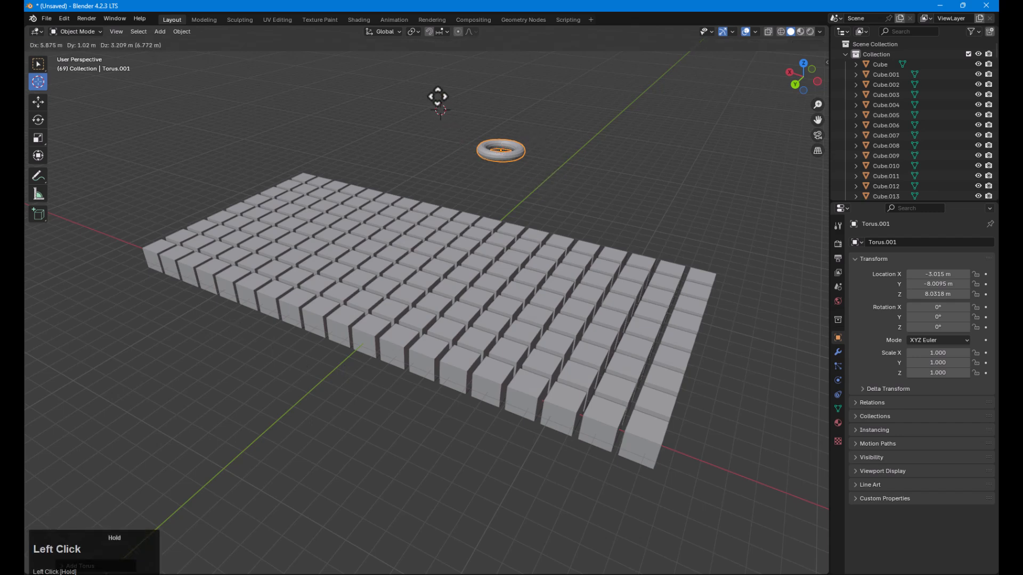
left_click(490, 155)
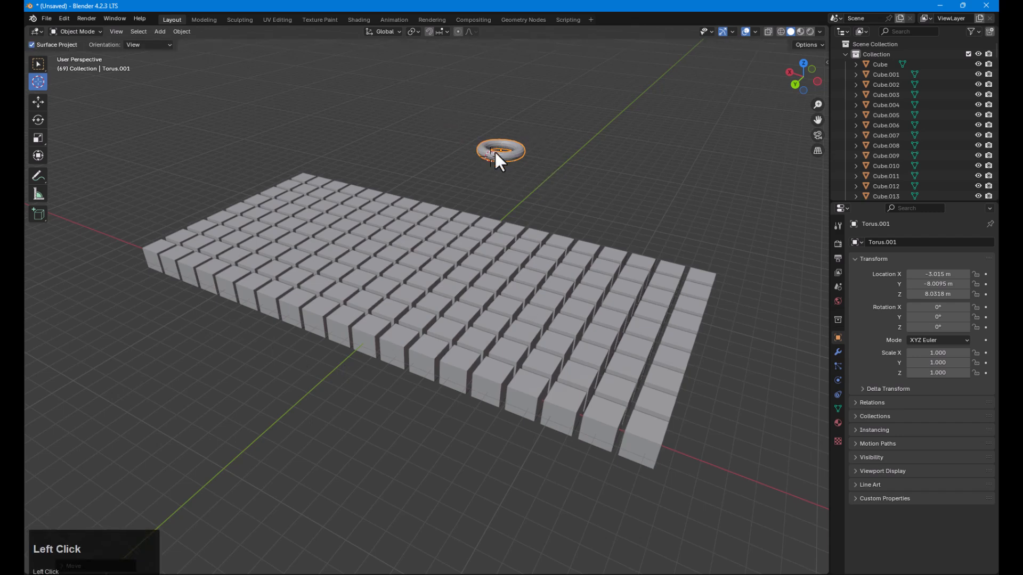
left_click(285, 129)
key("shift+a")
left_click(297, 189)
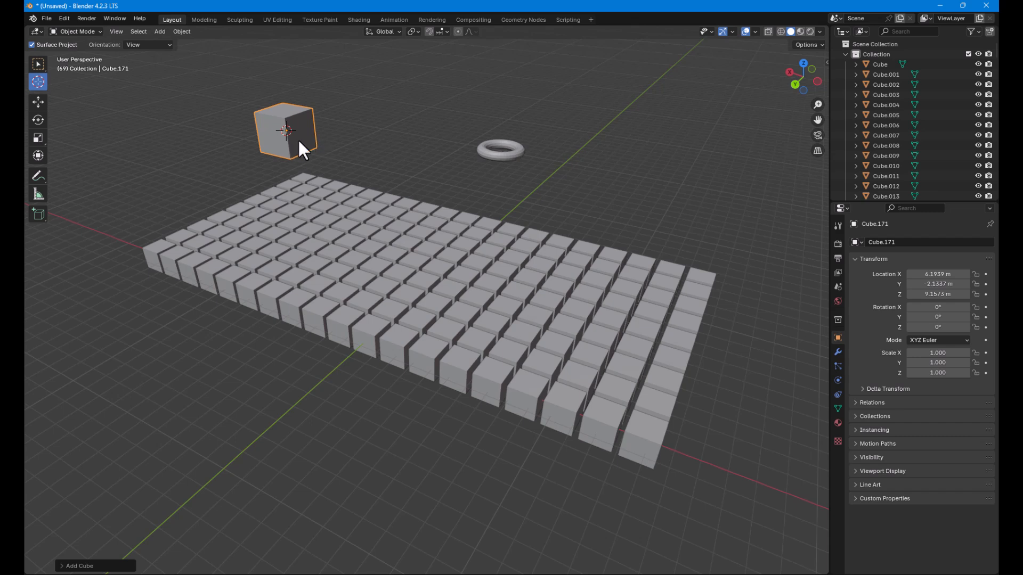
- Place the 3D cursor on the torus and back on the floating cube, and deselect everything with the Select tool
left_click(500, 153)
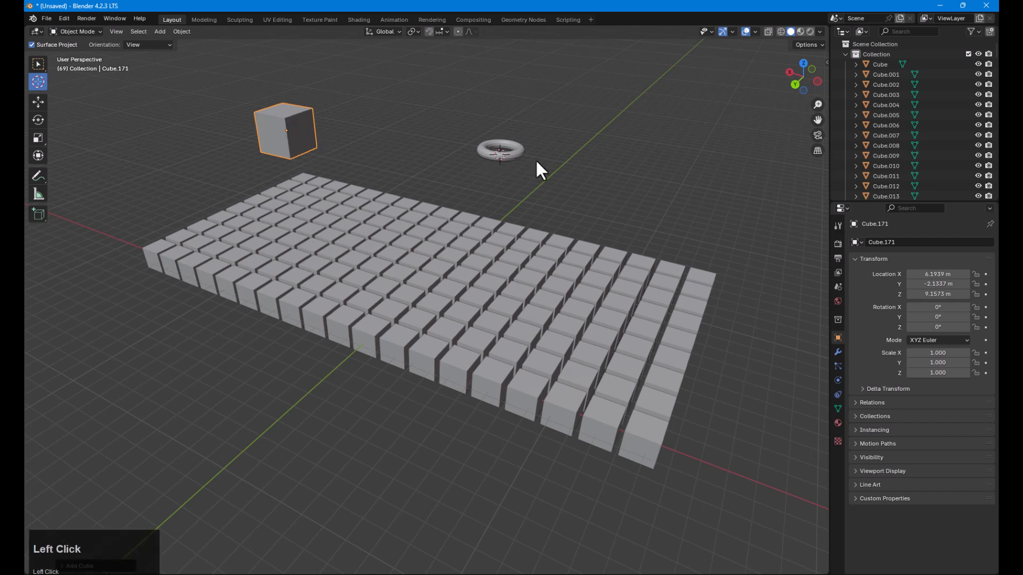
left_click(290, 127)
left_click(37, 65)
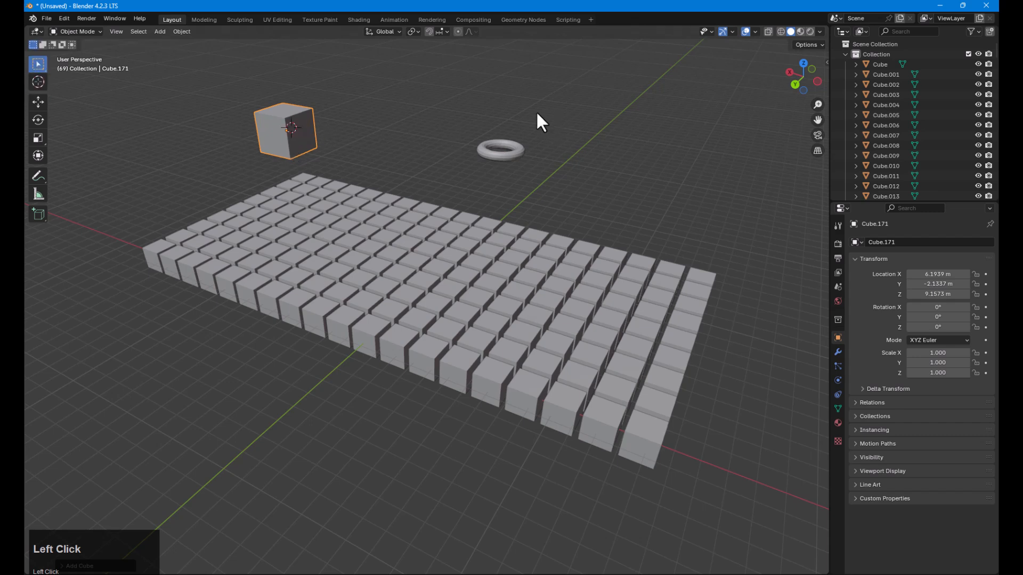
left_click(687, 210)
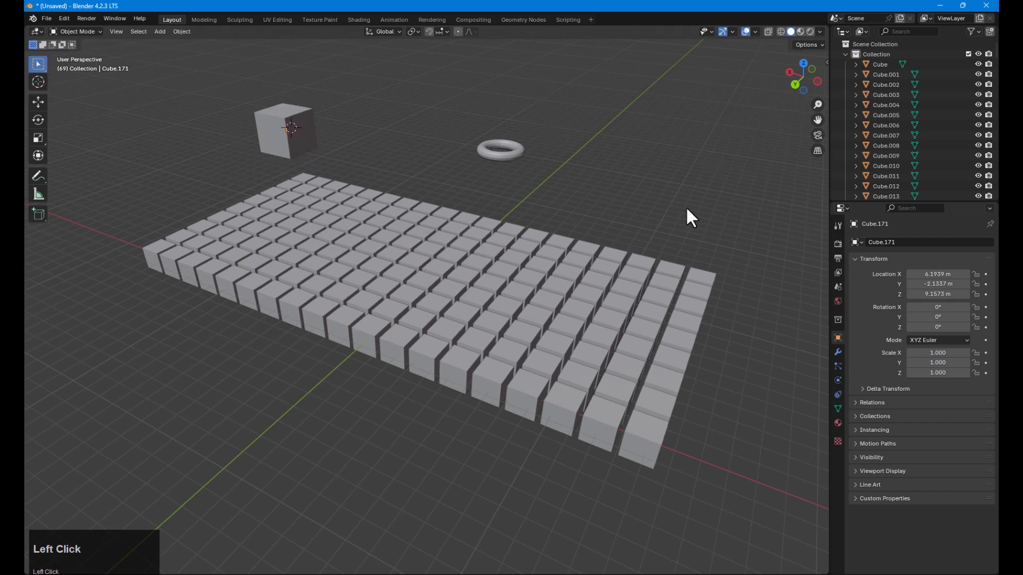
- Use the Cursor tool to place the 3D cursor at several empty spots, ending on the floating cube, and return to the Select tool
left_click(38, 81)
left_click(82, 115)
left_click(165, 376)
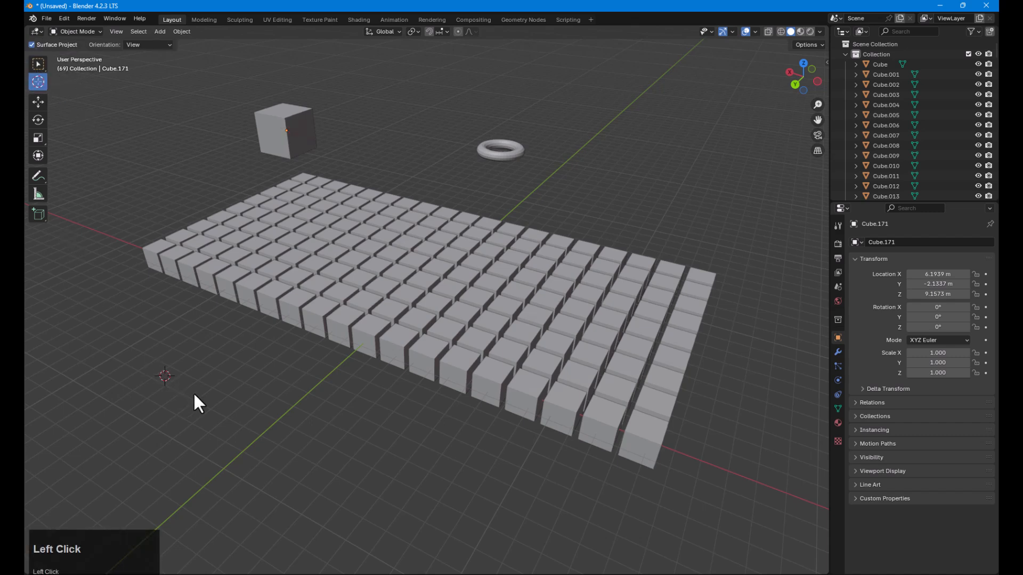
left_click(522, 501)
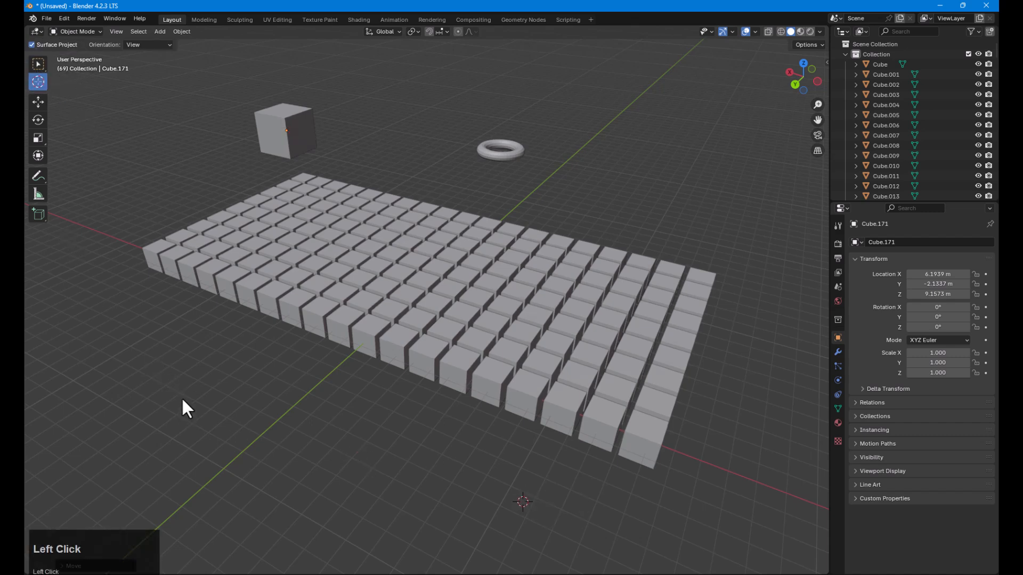
left_click(286, 129)
left_click(38, 64)
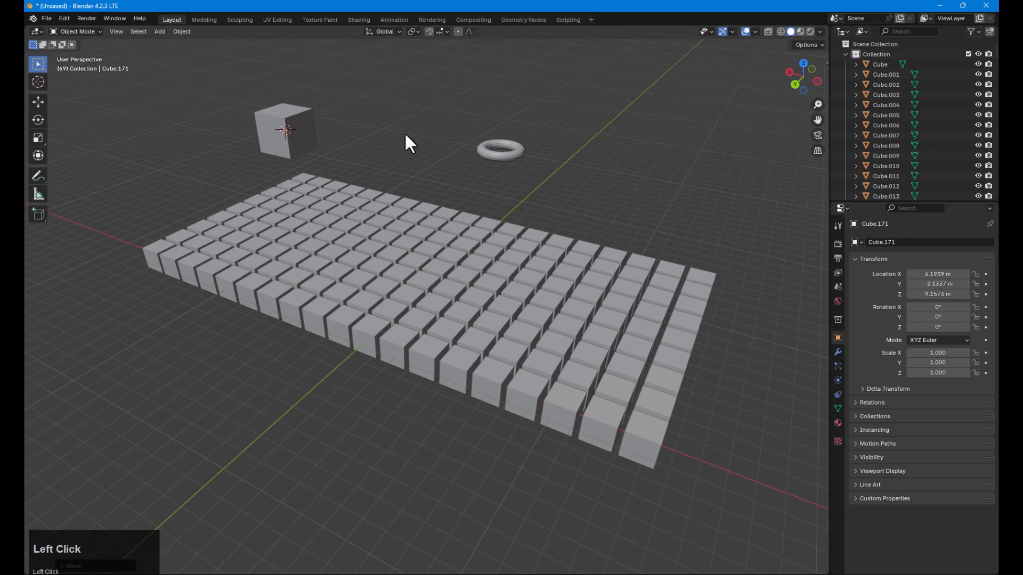
- Select the torus and frame it to examine it up close
left_click(517, 149)
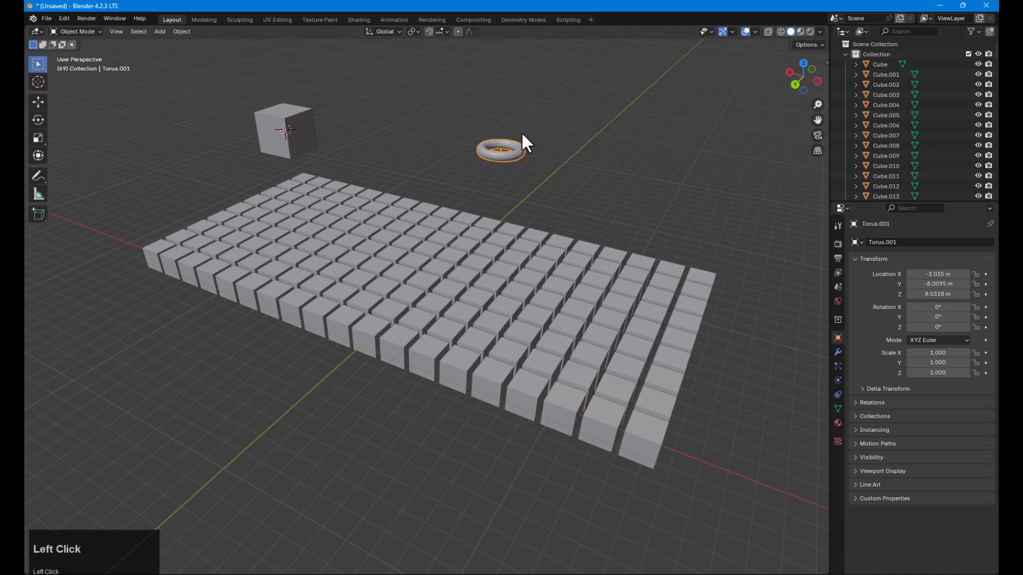
key("KP_Decimal")
middle_click_drag(436, 297, 437, 351)
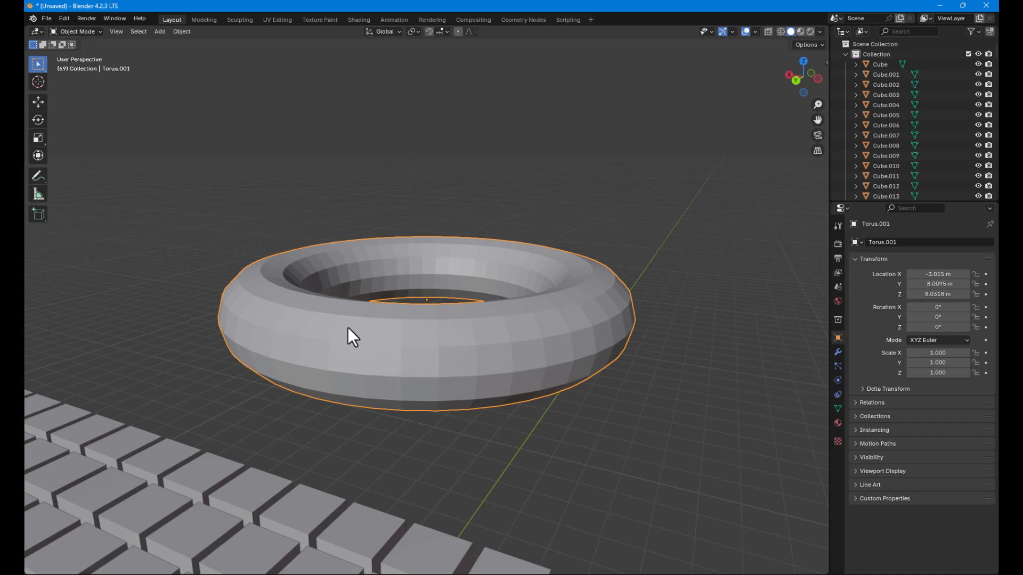
scroll(348, 327, "down", 6)
- Add a plane mesh at the 3D cursor on the floating cube, box-select both objects, and reselect only the plane
key("shift+a")
mouse_move(338, 336)
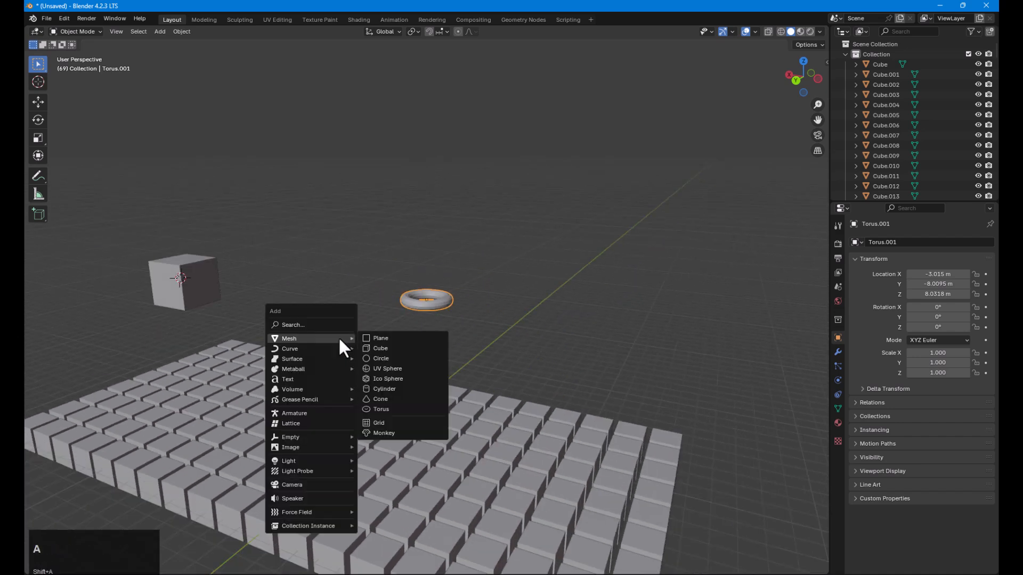
left_click(394, 339)
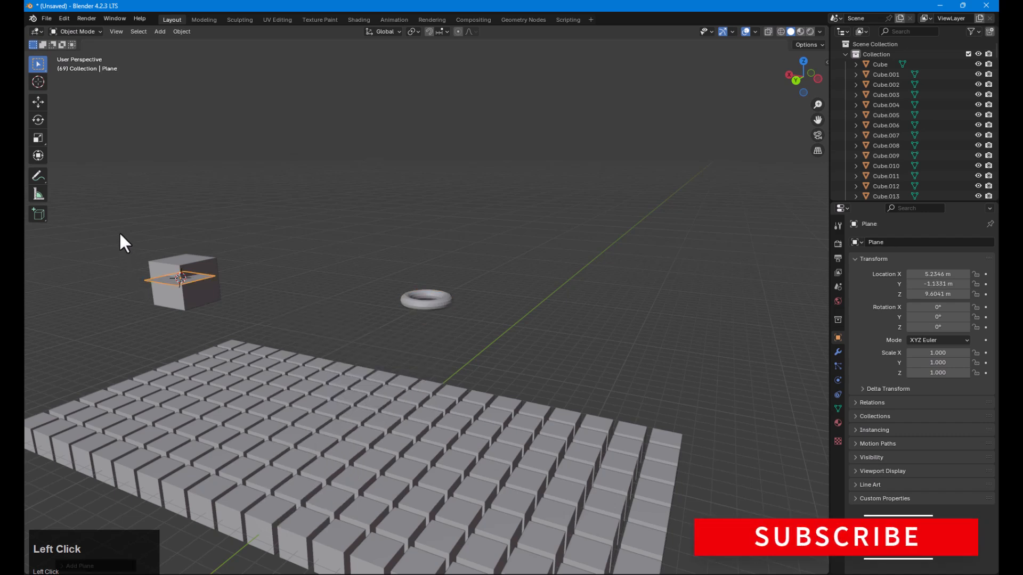
left_click_drag(119, 234, 256, 306)
scroll(254, 426, "down", 3)
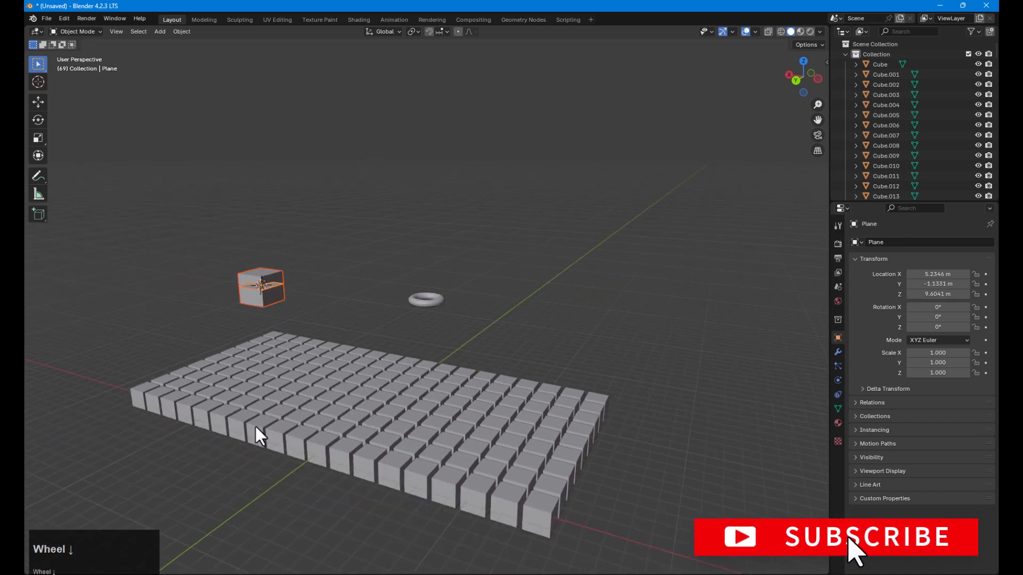
scroll(254, 426, "up", 4)
scroll(129, 320, "down", 3)
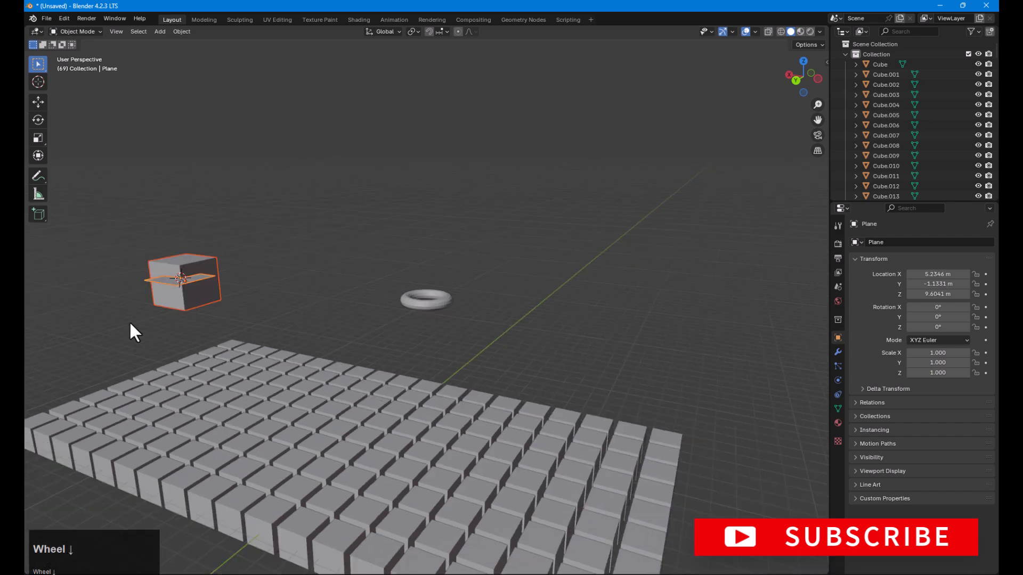
left_click(150, 278)
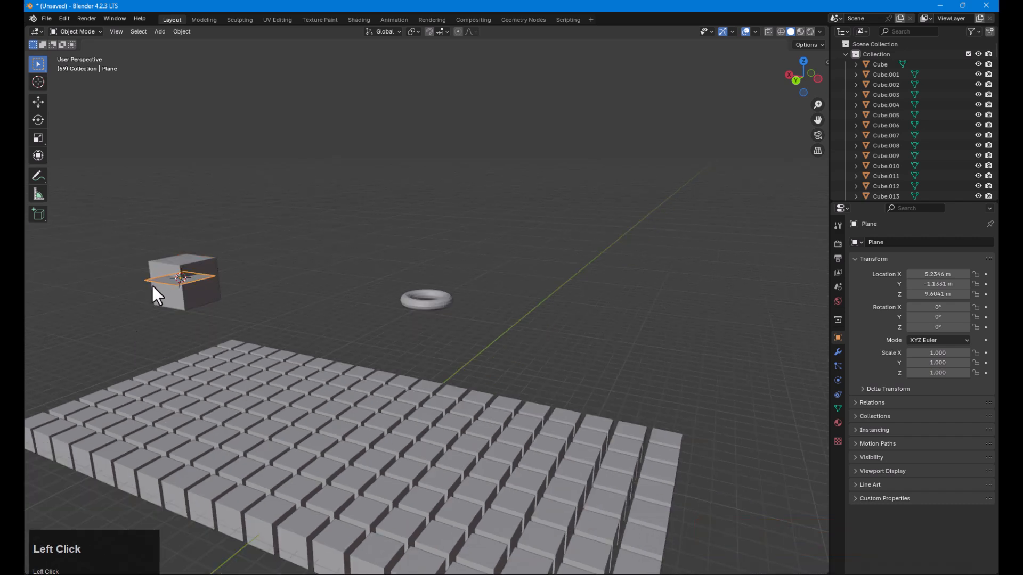
- Try to move the plane freehand from the floating cube to the torus, and check its placement from another angle
left_click_drag(152, 286, 404, 302)
middle_click_drag(404, 299, 469, 331)
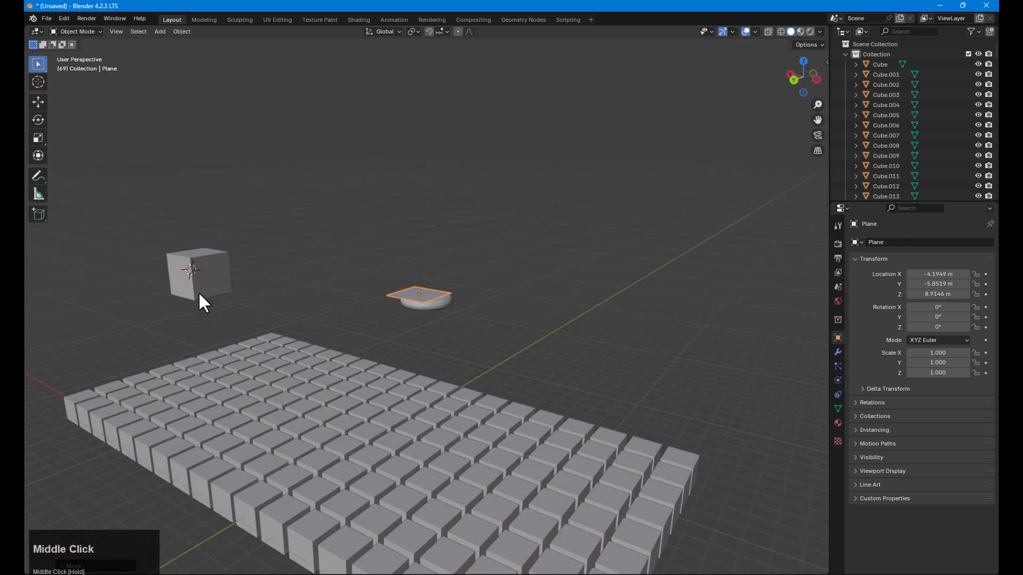
middle_click_drag(200, 296, 420, 304)
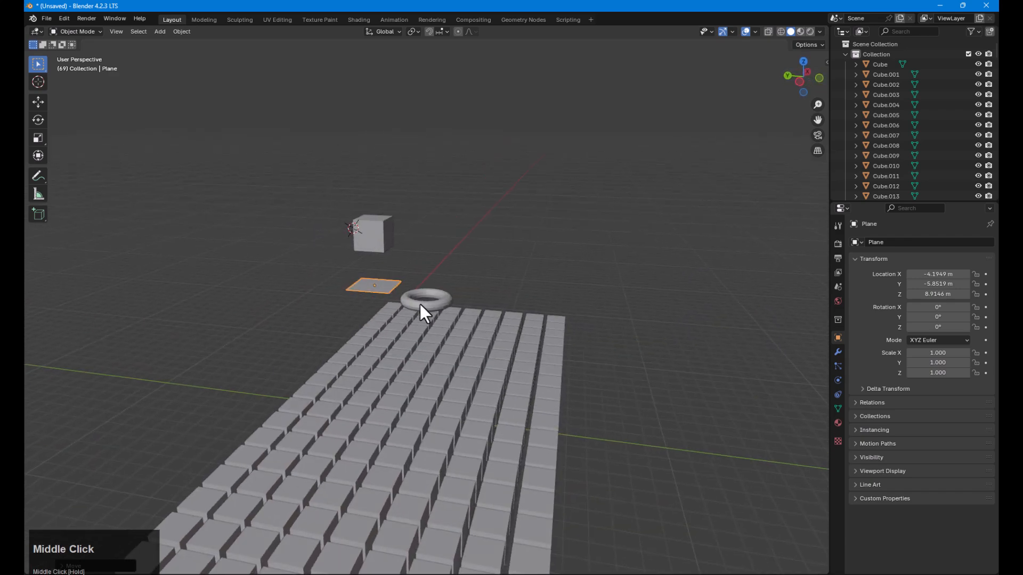
- Try to align the plane with the torus by moving it along the global Y axis, and undo both plane moves
key("g")
key("z")
key("x")
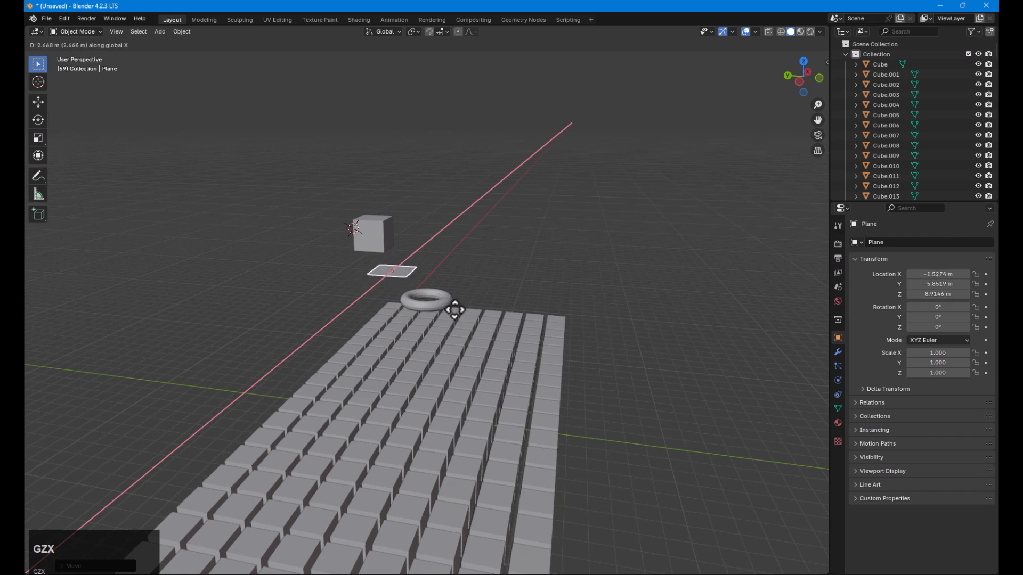
key("y")
left_click(464, 315)
middle_click_drag(465, 315, 560, 313)
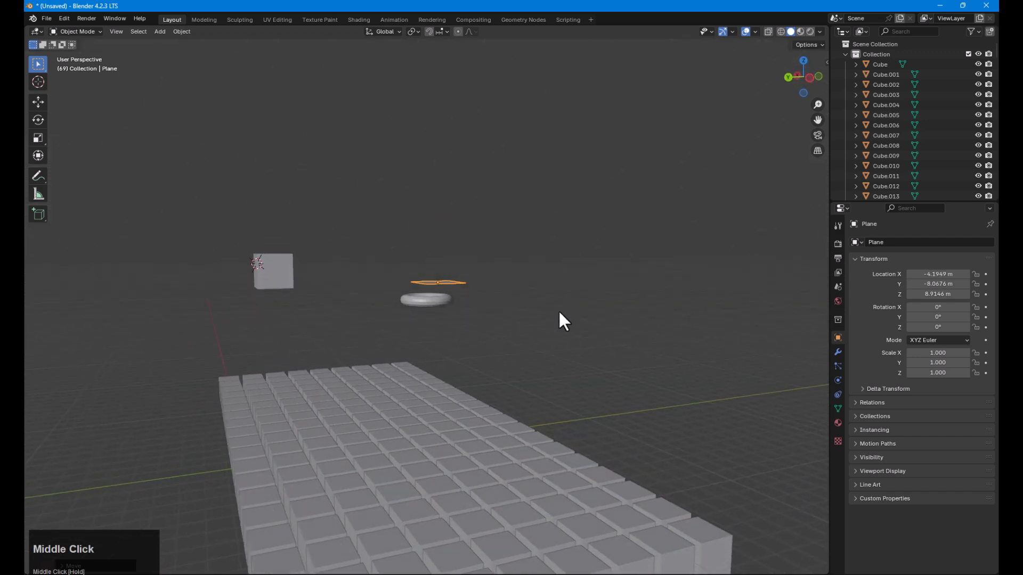
key("ctrl+z")
key("ctrl+z")
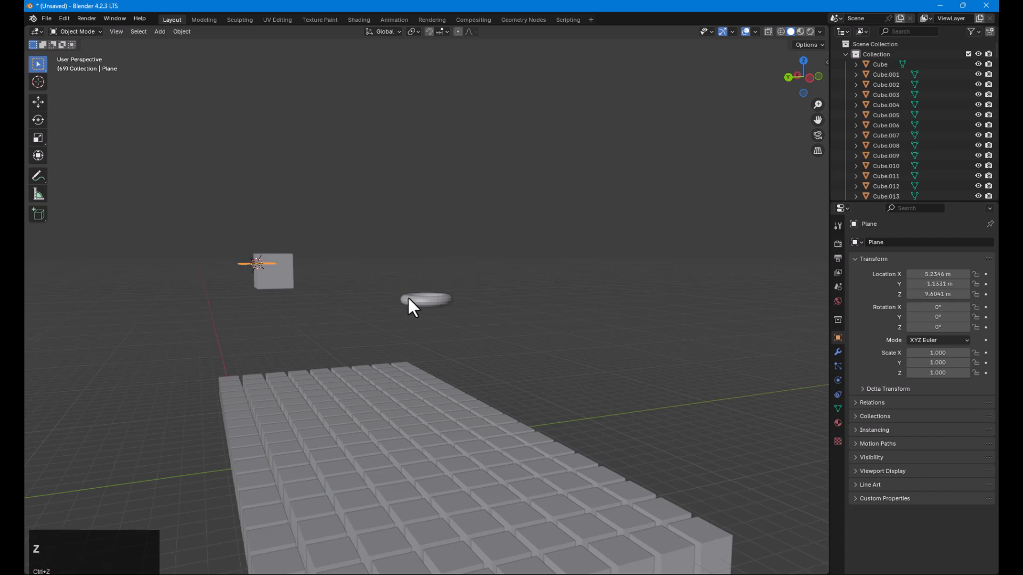
- Select the torus, place the 3D cursor by eye at its centre with the Cursor tool, and return to the Select tool
middle_click_drag(409, 299, 516, 337)
scroll(449, 317, "up", 4)
left_click(449, 320)
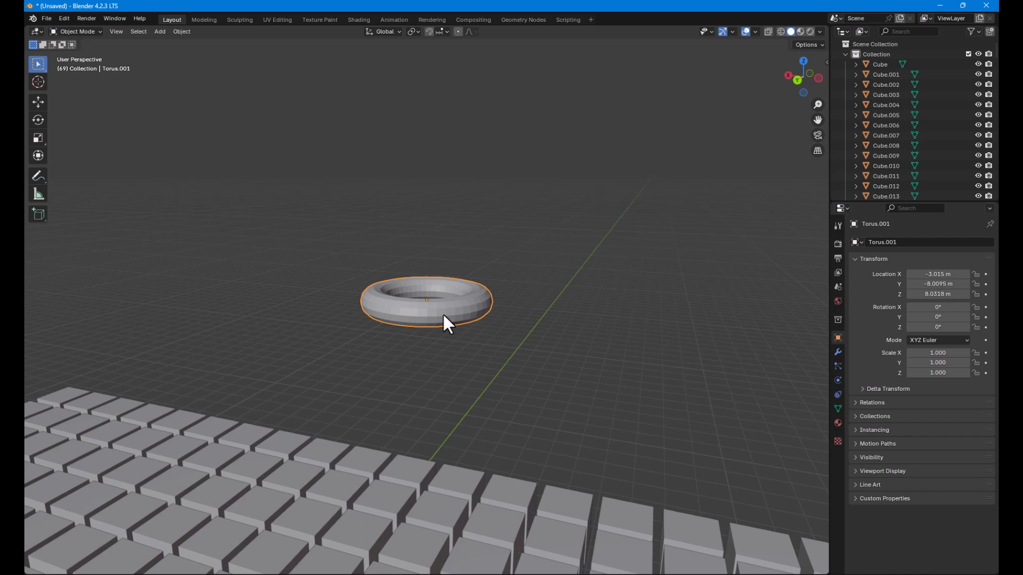
left_click(38, 82)
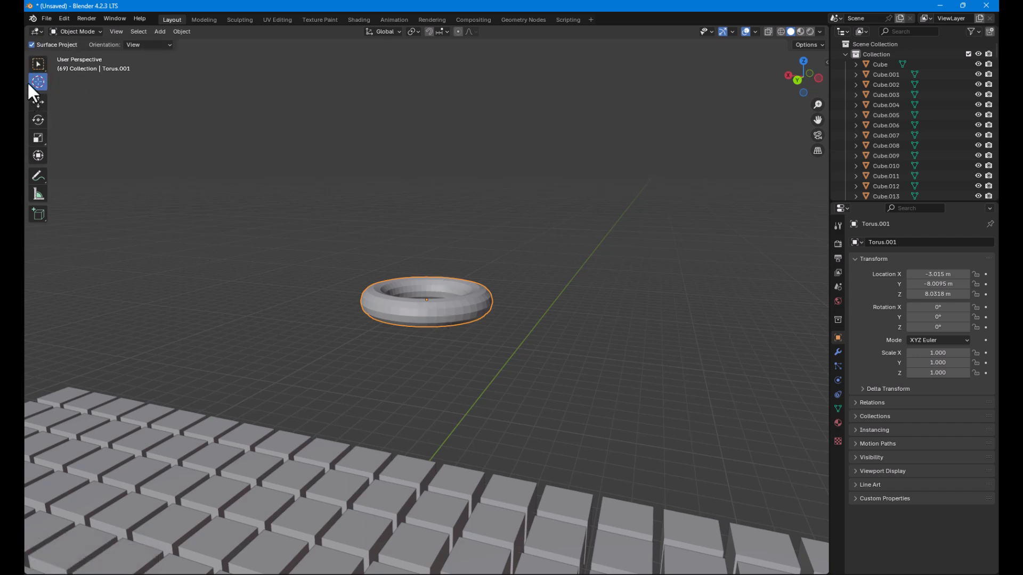
left_click(426, 300)
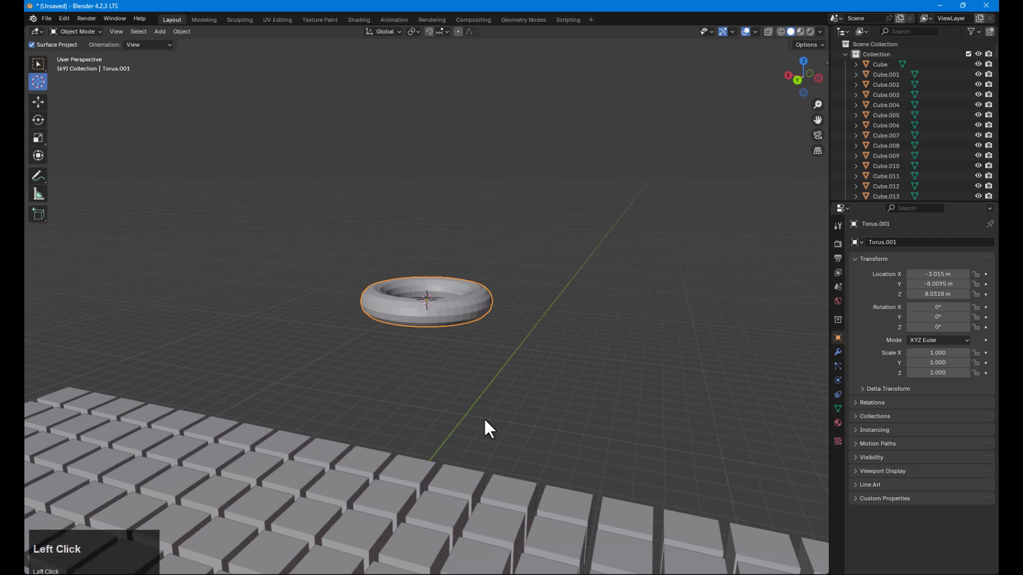
left_click(38, 64)
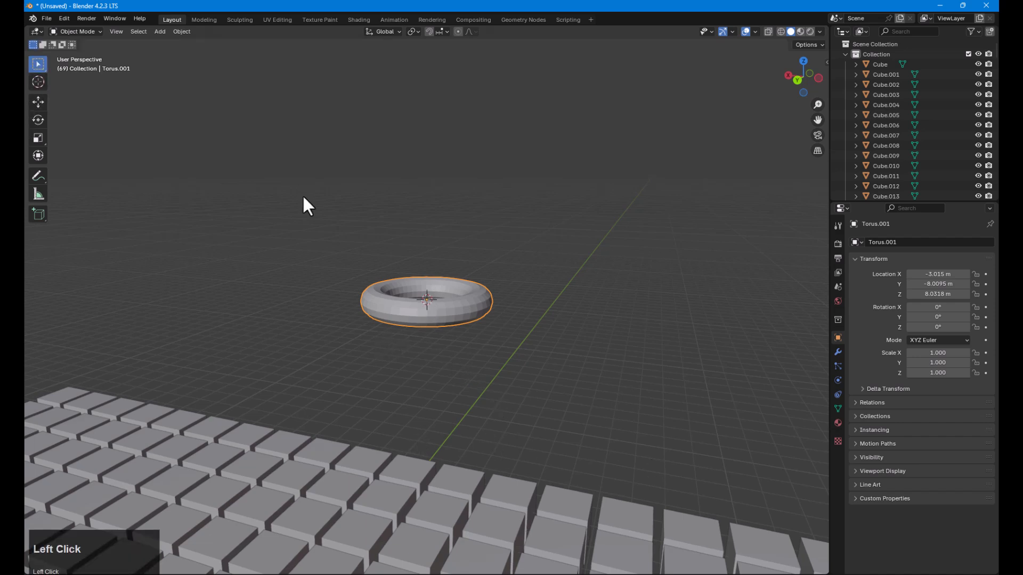
- Add a plane mesh at the 3D cursor, check its alignment with the torus from above, and delete that plane
key("shift+a")
mouse_move(308, 210)
left_click(348, 208)
middle_click_drag(485, 314, 498, 333)
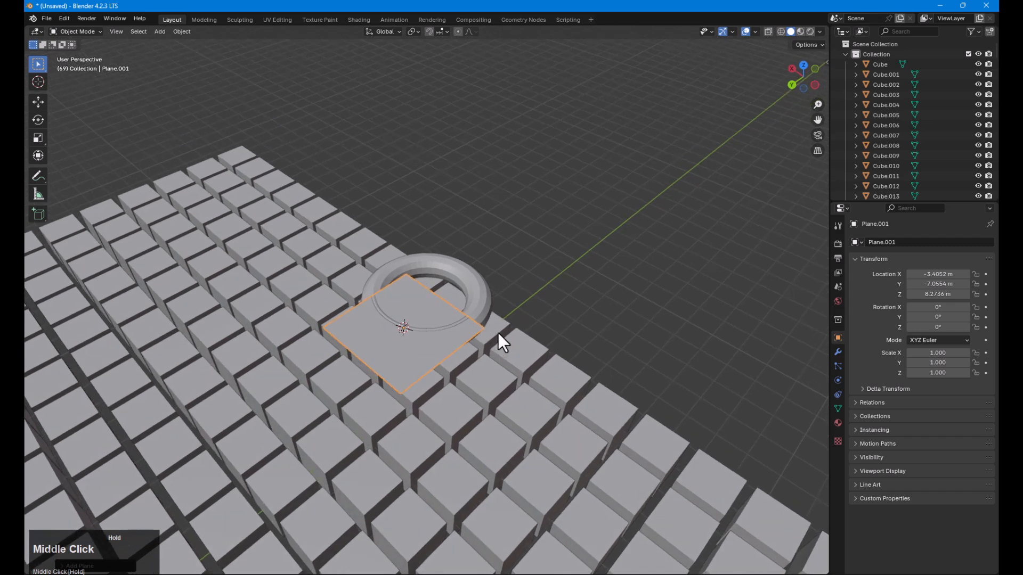
key("Delete")
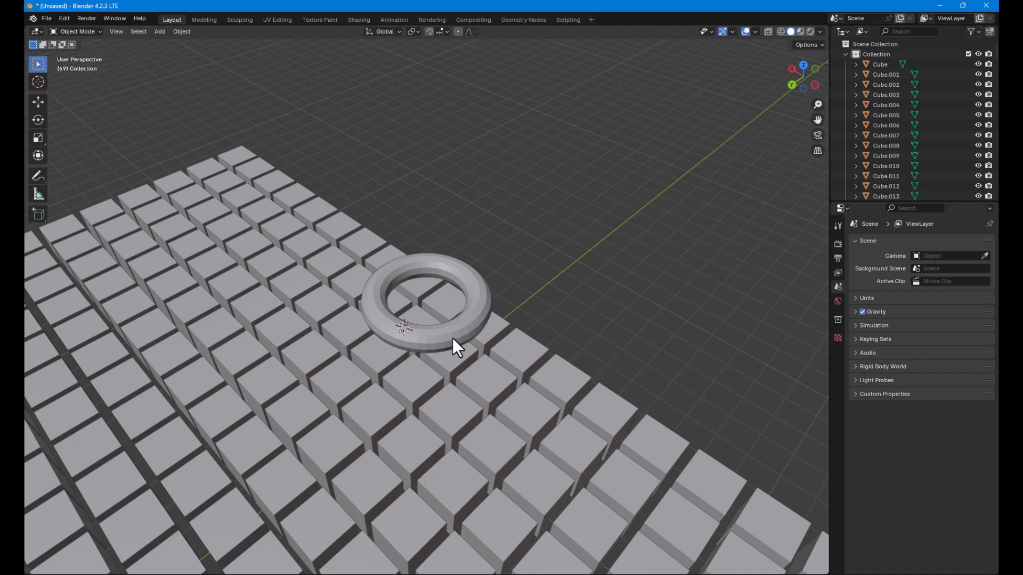
- Snap the 3D cursor to the world origin
scroll(408, 321, "down", 5)
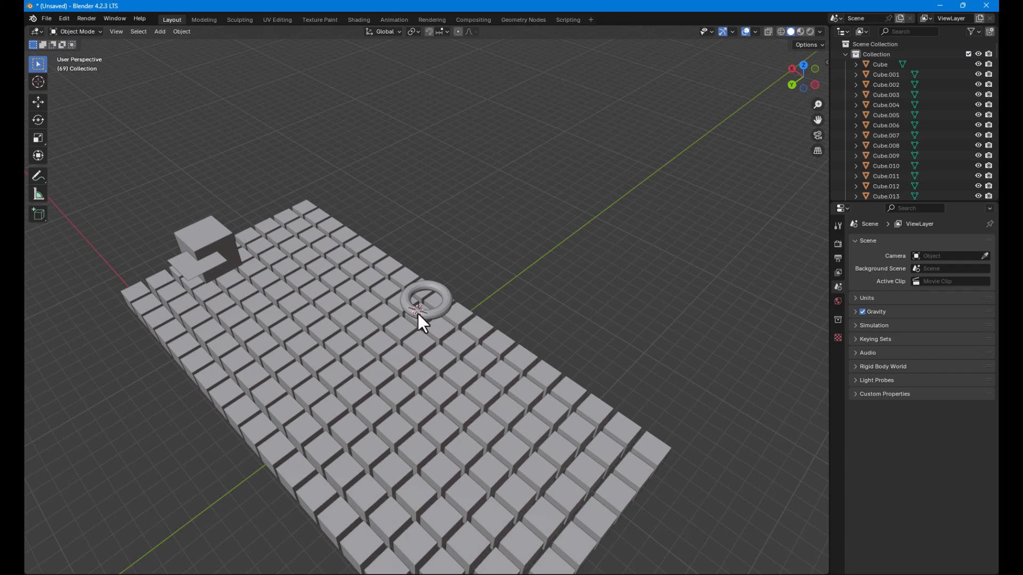
scroll(418, 314, "down", 2)
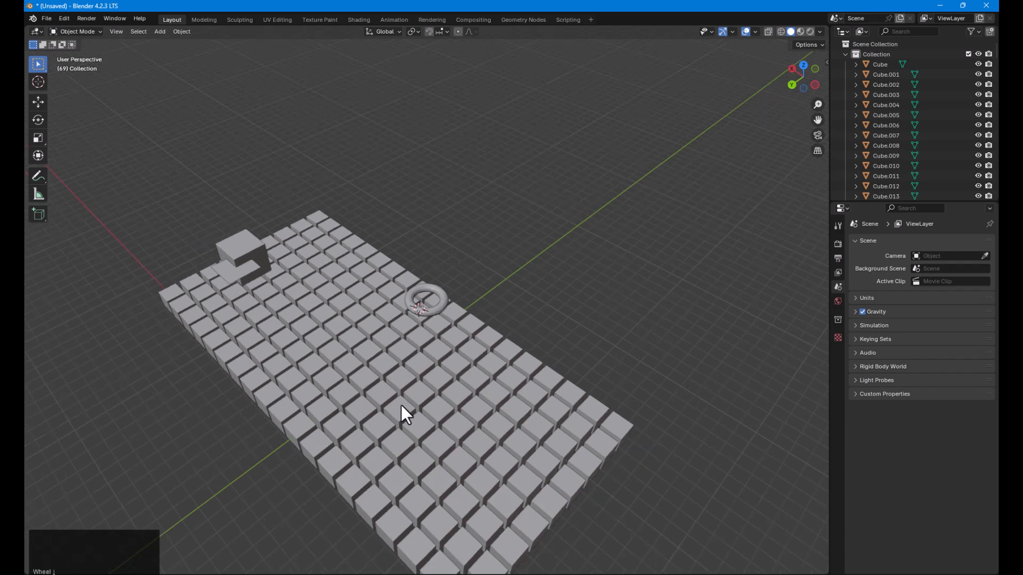
middle_click_drag(401, 405, 401, 385)
key("shift+s")
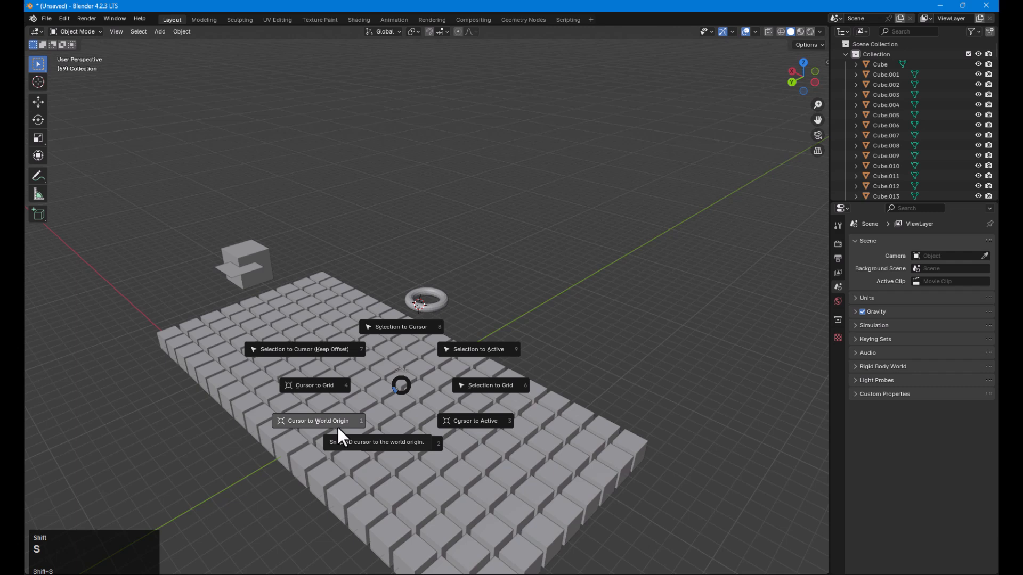
left_click(306, 421)
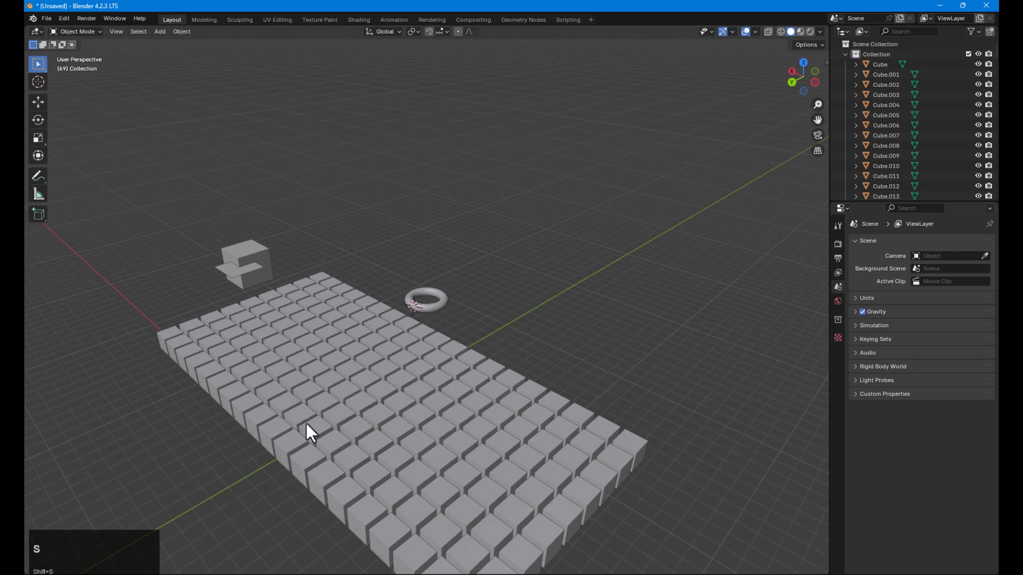
key("shift")
key("shift+s")
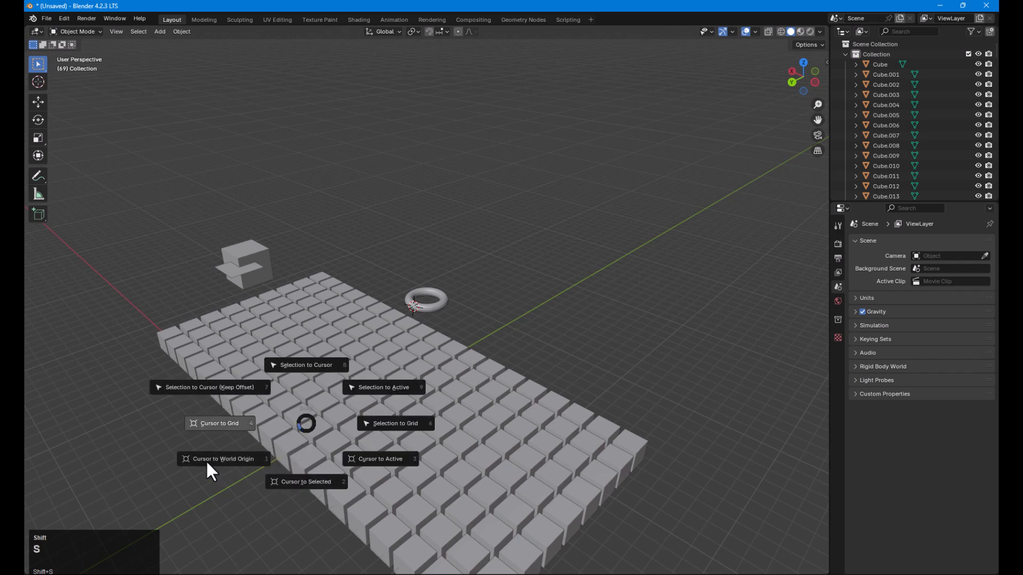
left_click(235, 459)
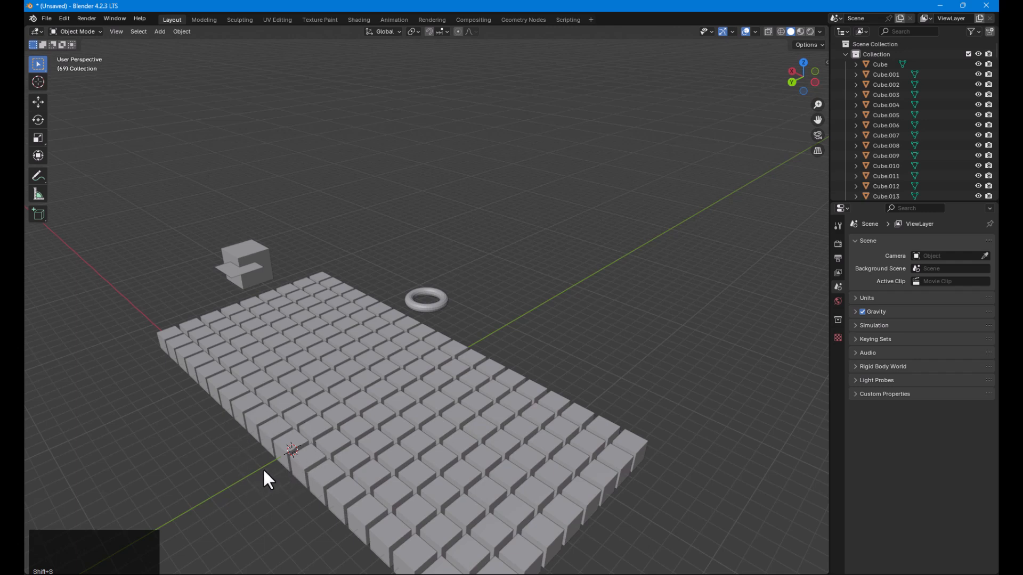
- Add a cube mesh at the world origin, move it freely off the cube grid, and undo both operations
key("shift+s")
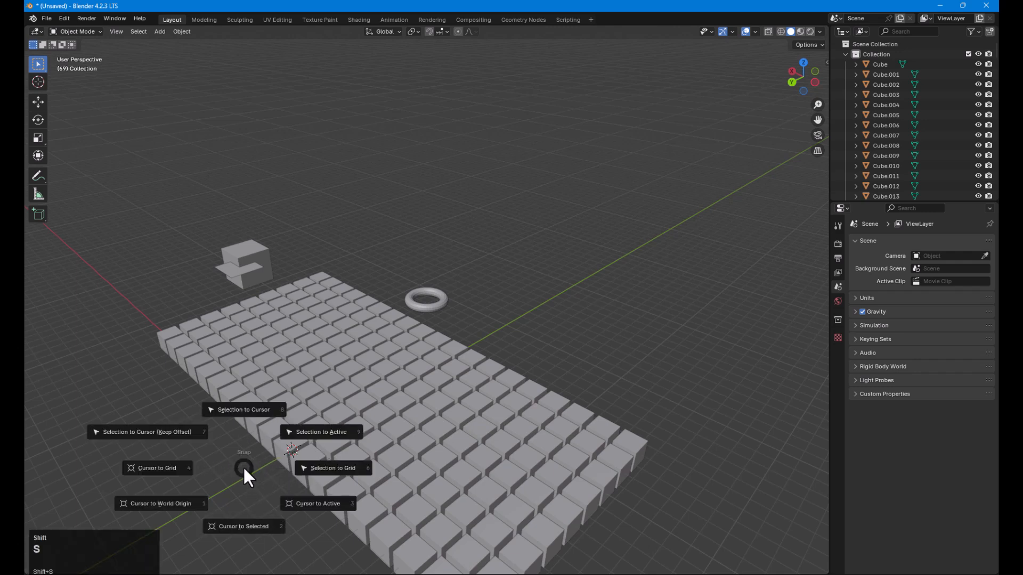
key("shift+a")
mouse_move(235, 385)
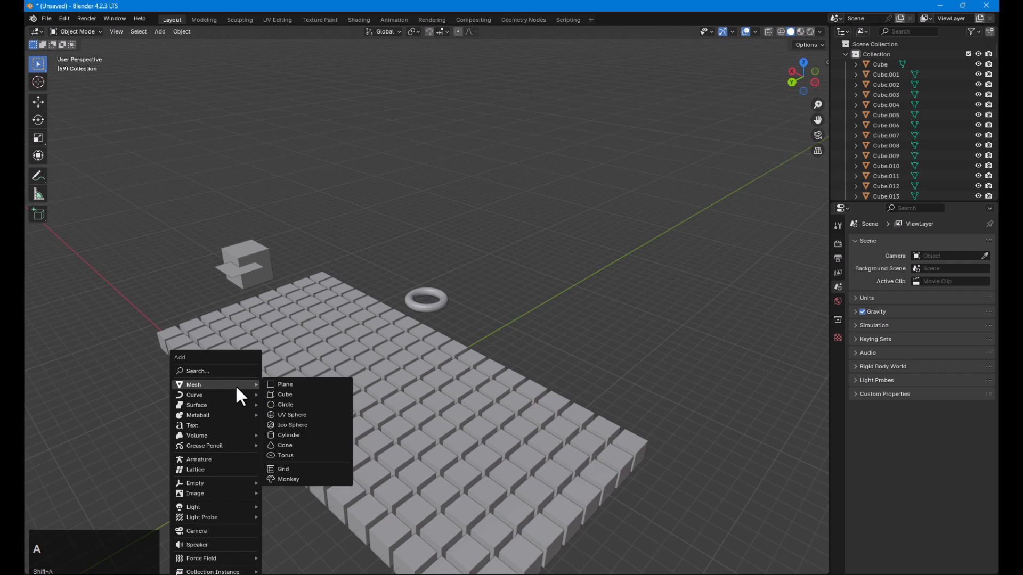
left_click(304, 393)
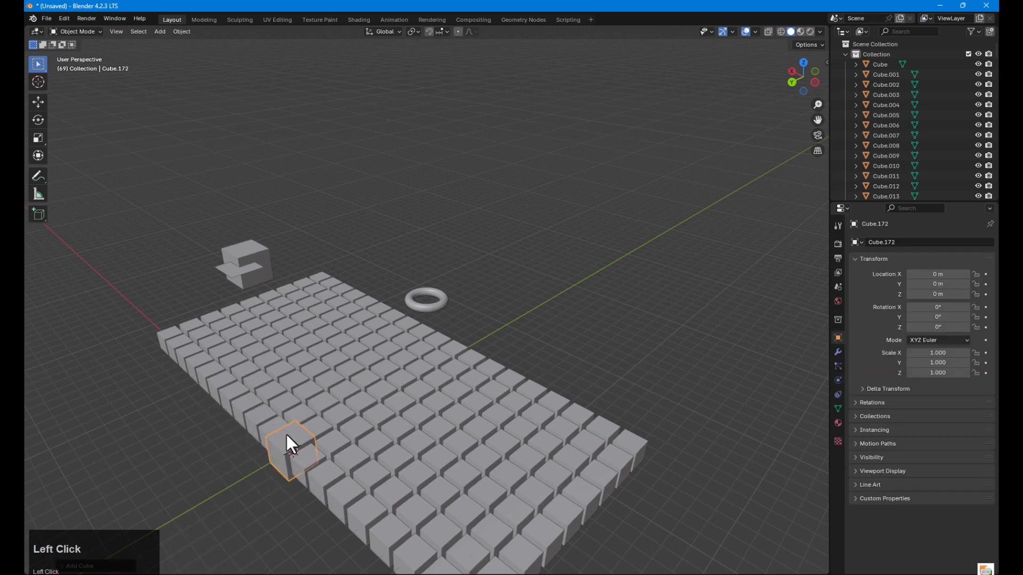
key("g")
left_click(176, 452)
key("ctrl+z")
key("ctrl+z")
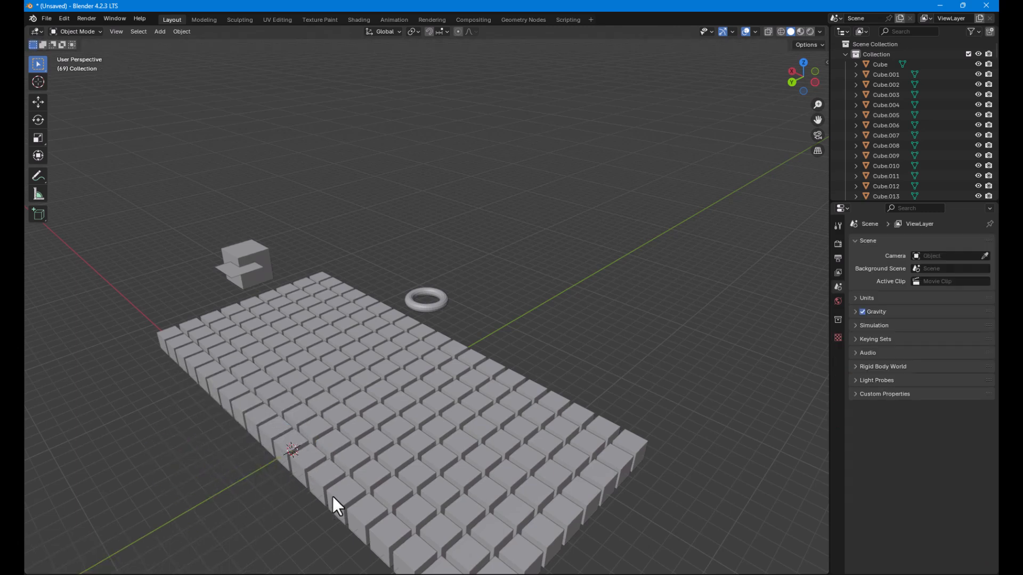
- Place the 3D cursor by eye inside the torus with the Cursor tool, and snap it back to the world origin
left_click(46, 86)
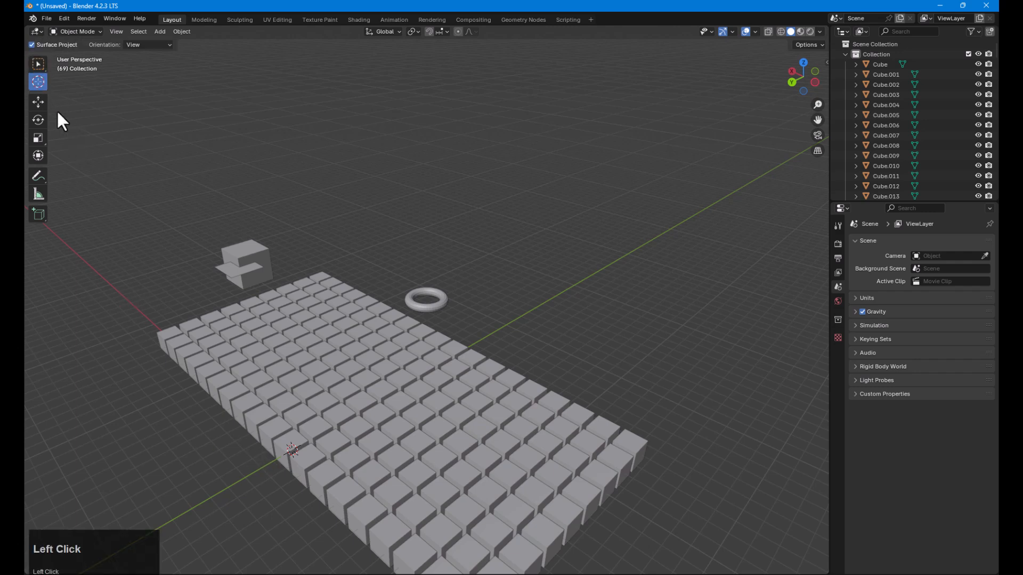
left_click(427, 299)
middle_click_drag(420, 342, 462, 294)
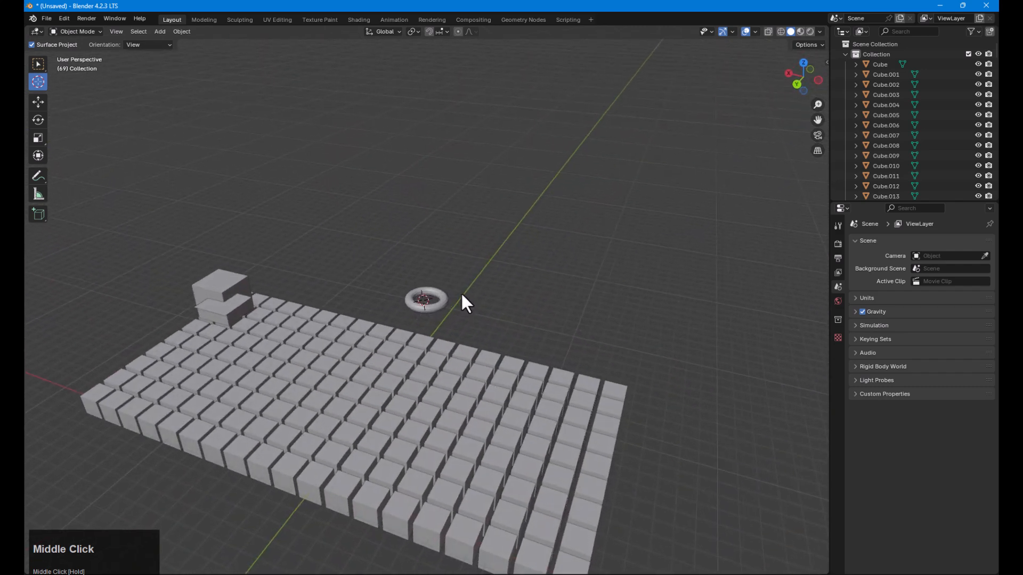
key("shift+s")
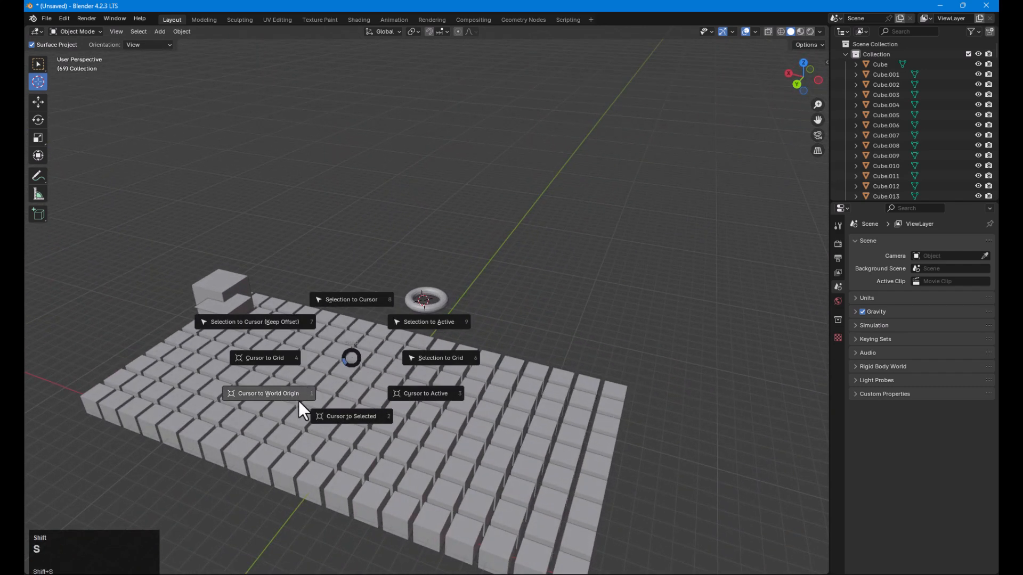
left_click(298, 405)
- Reposition the 3D cursor freehand over the cube grid, snap it to the world origin, and return to the Select tool
left_click_drag(452, 304, 295, 465)
key("shift+s")
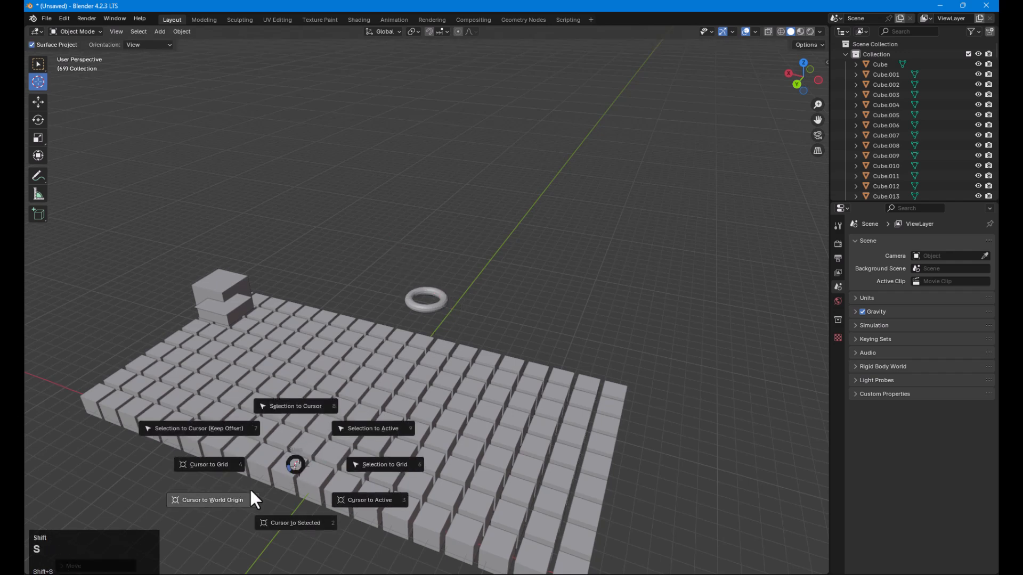
left_click(246, 492)
left_click(38, 64)
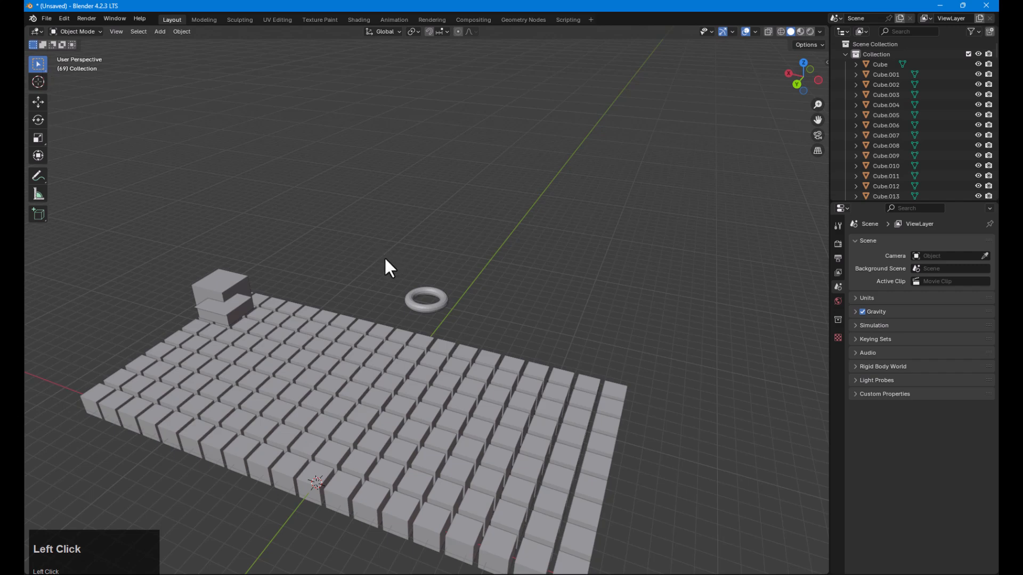
- Select the torus and snap the 3D cursor to the active object
left_click(432, 306)
scroll(468, 296, "up", 5)
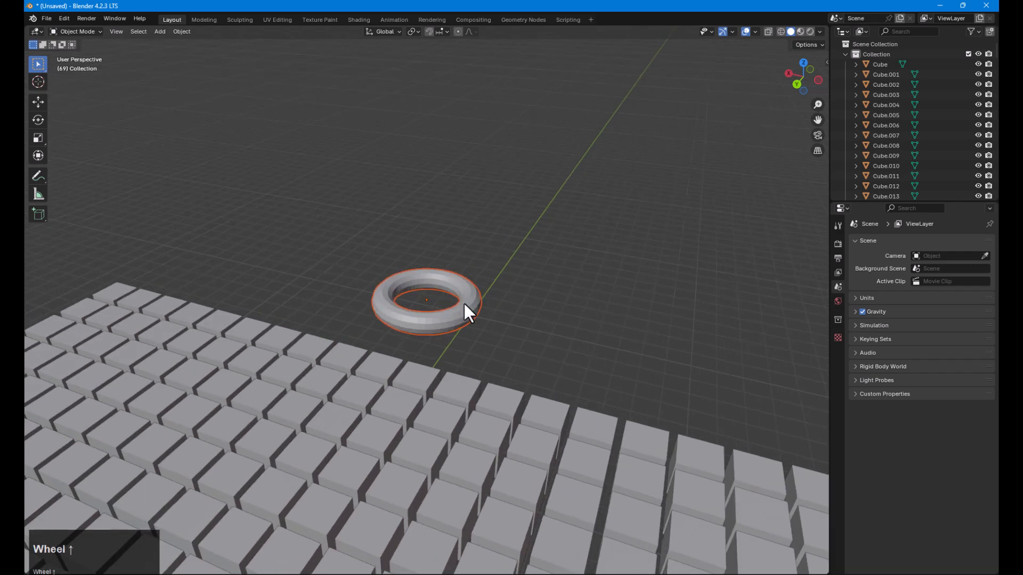
scroll(464, 304, "up", 6)
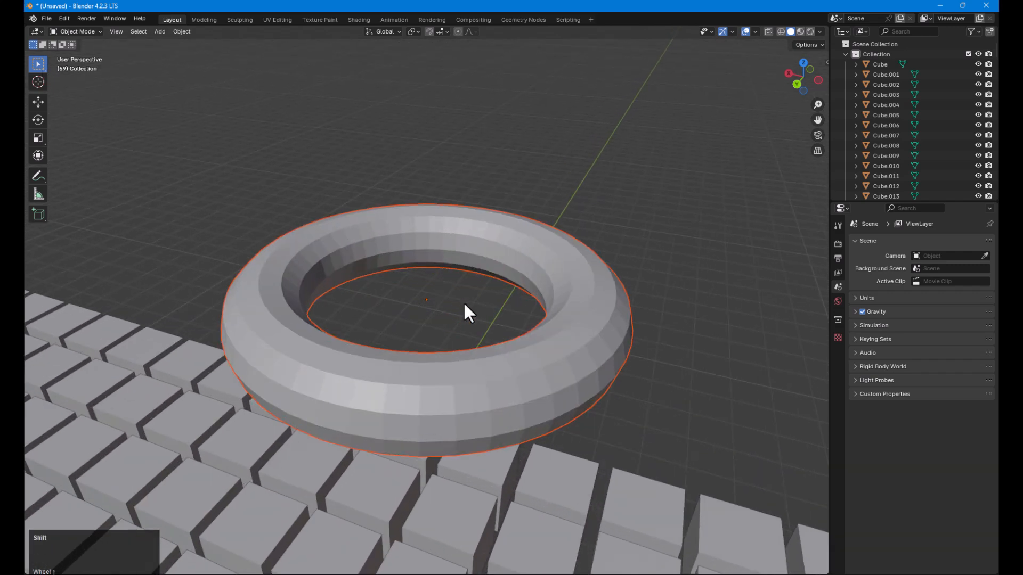
key("shift+s")
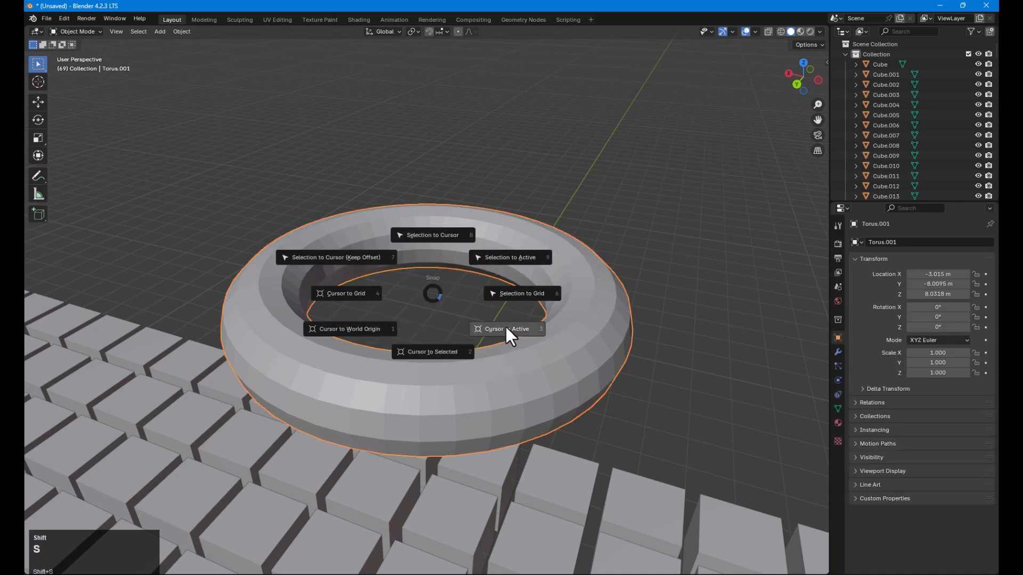
left_click(504, 331)
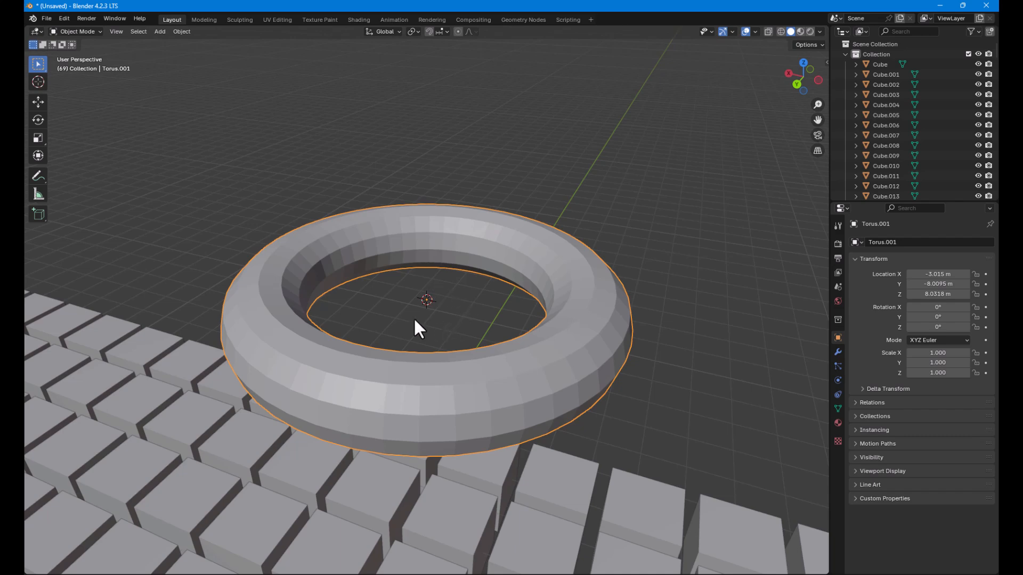
- Add a plane mesh at the torus's centre, check its alignment with the torus, and undo the addition
key("shift+a")
mouse_move(414, 322)
left_click(447, 318)
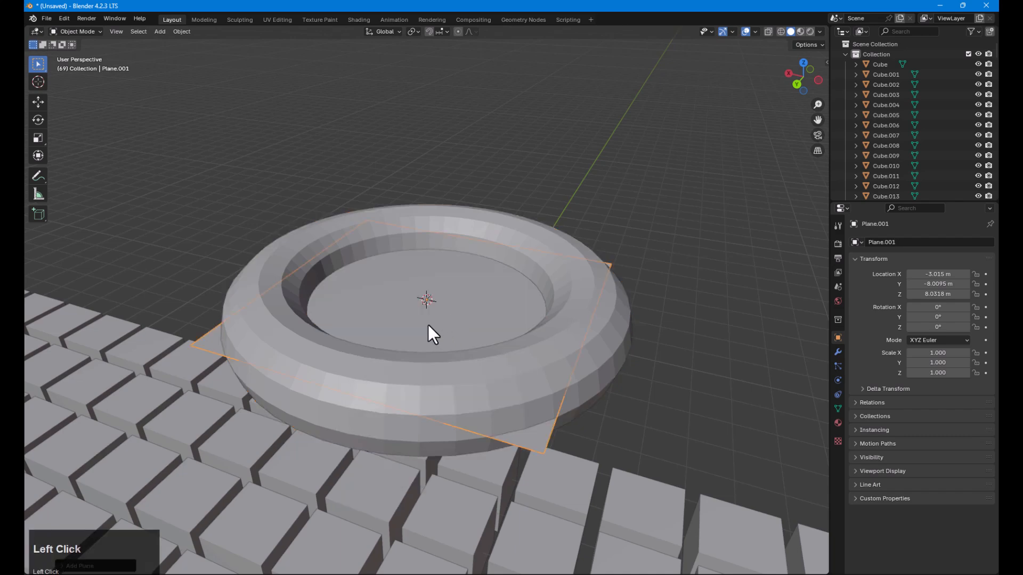
middle_click_drag(477, 323, 453, 324)
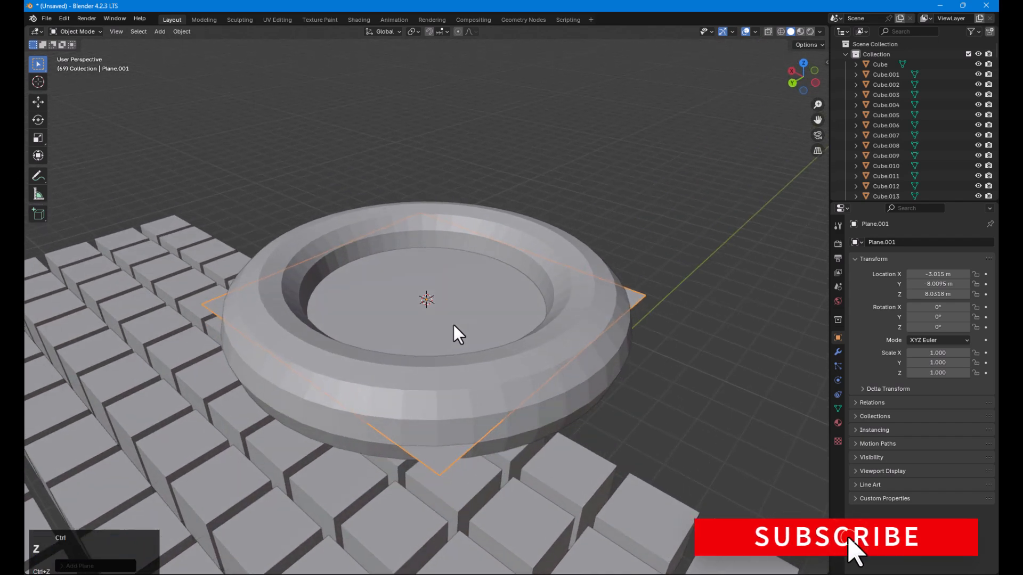
key("ctrl+z")
scroll(452, 325, "down", 10)
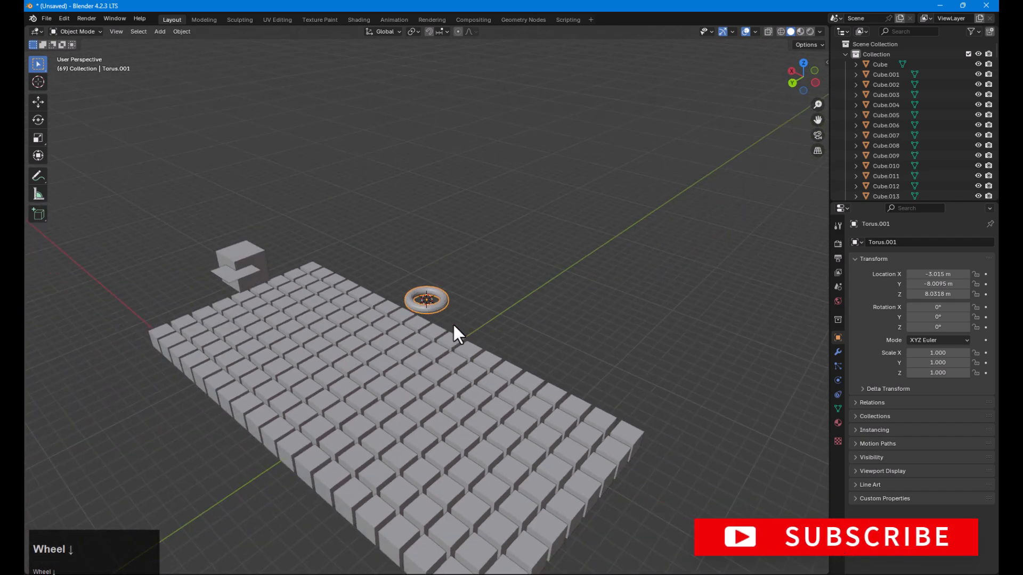
- Snap the 3D cursor from the torus back to the world origin
key("shift+s")
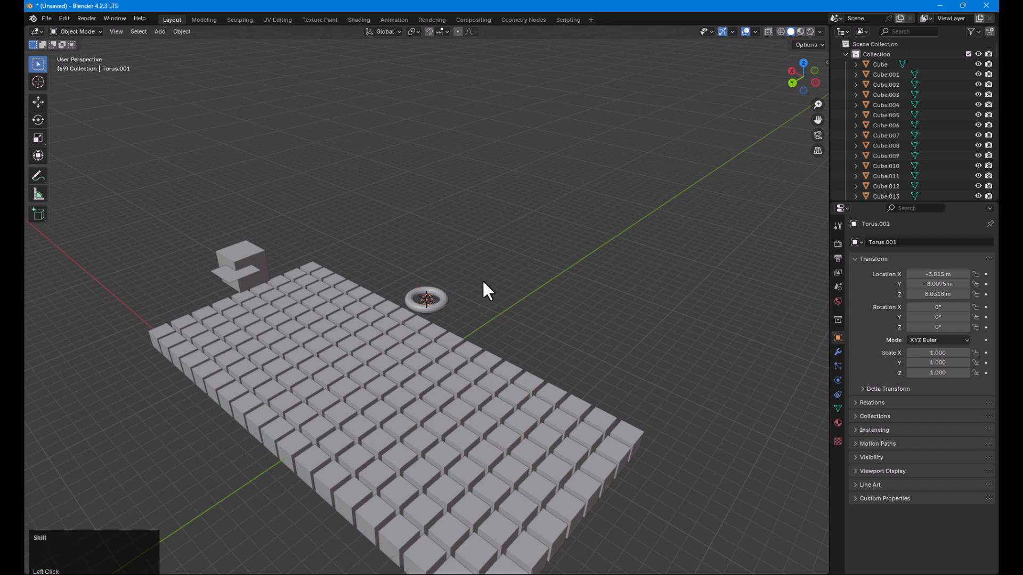
key("shift+s")
left_click(452, 309)
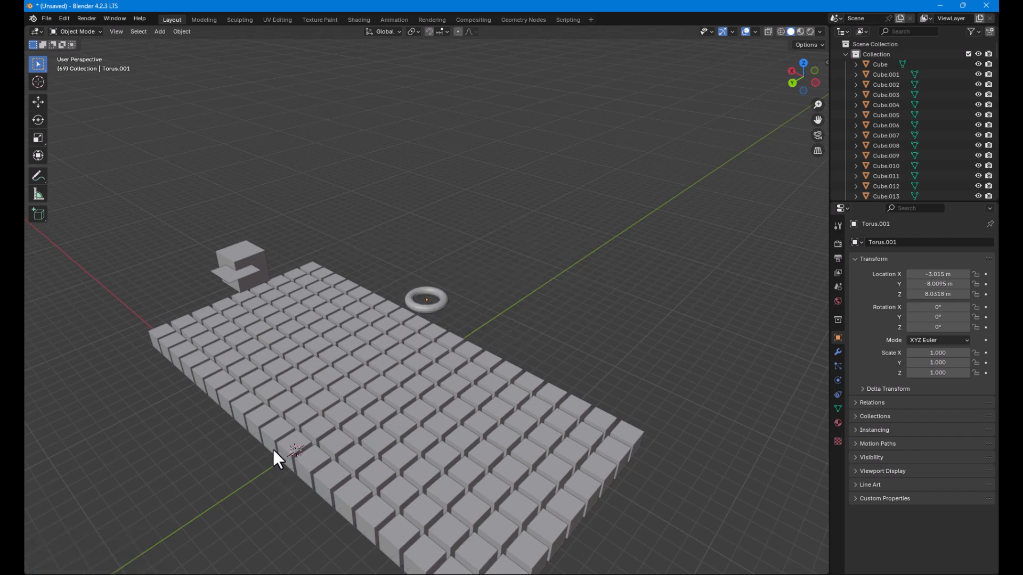
- Select the torus, snap it to the 3D cursor at the world origin, check its placement among the cubes, and undo the snap
left_click(426, 302)
scroll(383, 324, "up", 8)
key("shift+s")
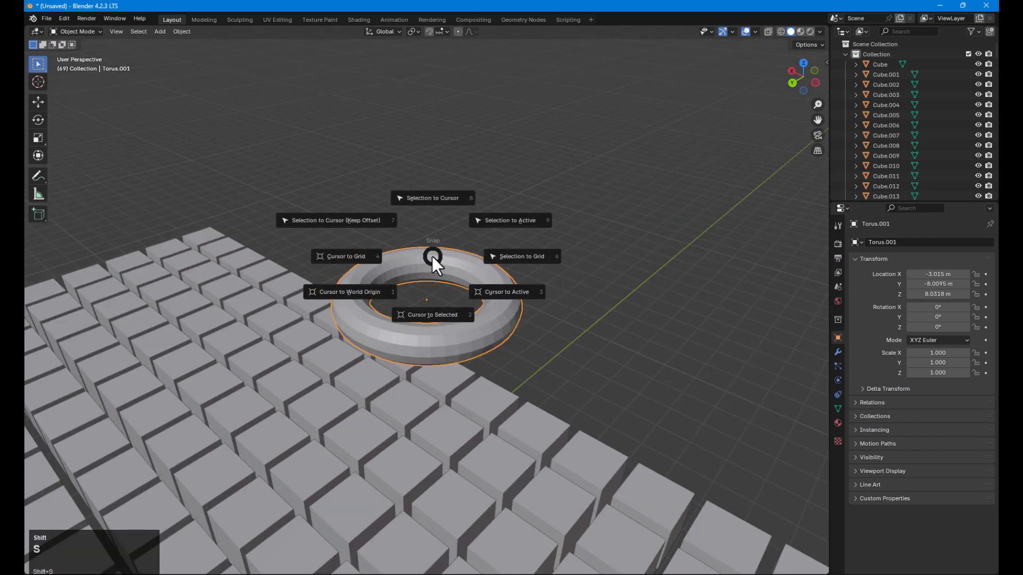
left_click(421, 202)
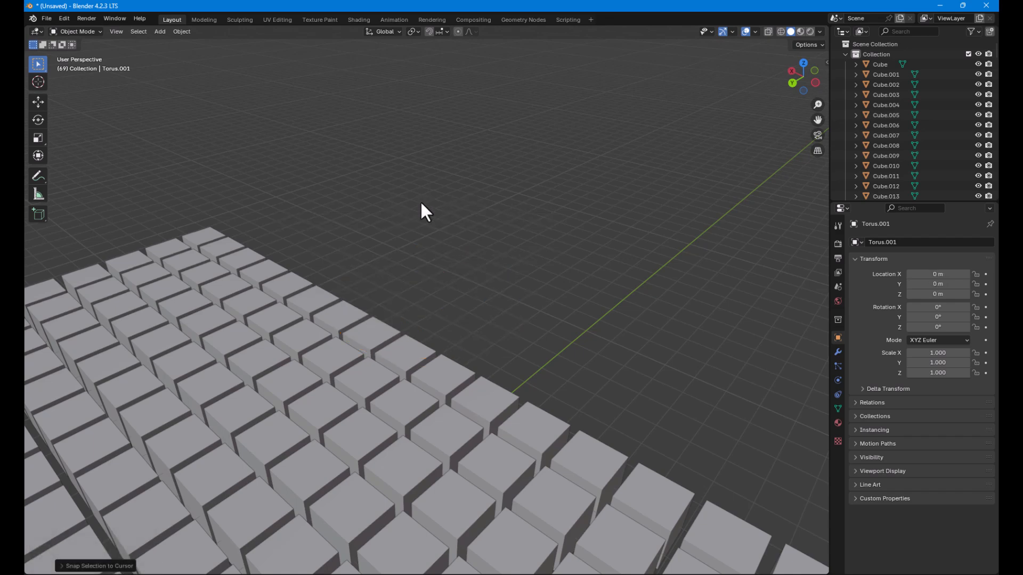
scroll(420, 200, "down", 5)
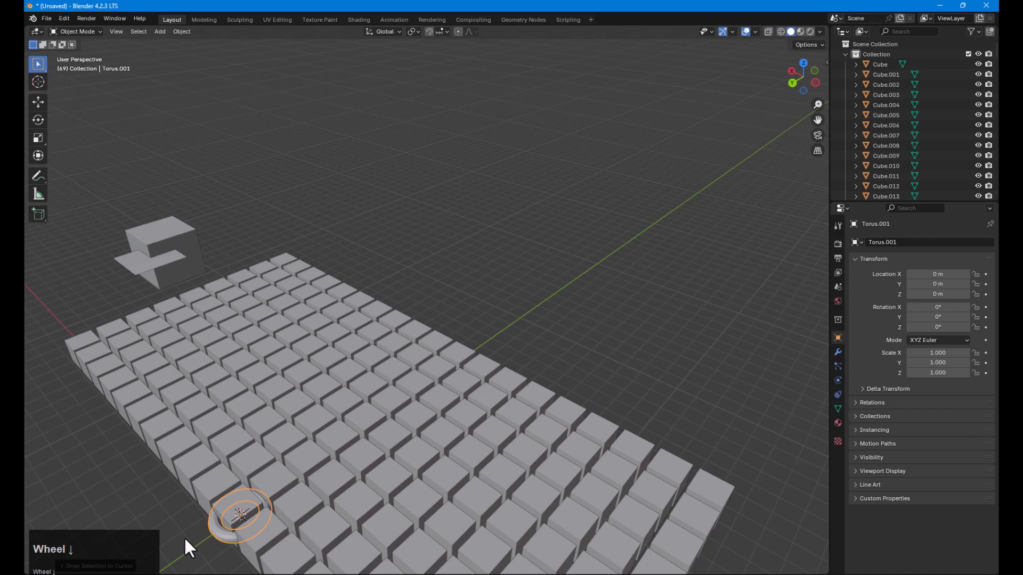
middle_click_drag(184, 536, 303, 464)
scroll(257, 503, "up", 5)
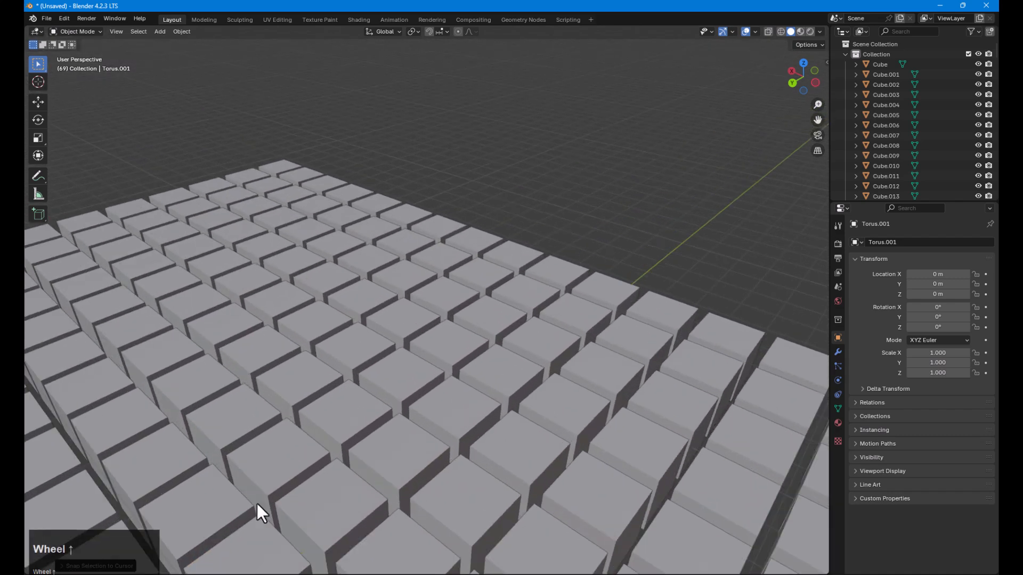
middle_click_drag(256, 503, 452, 201, "shift")
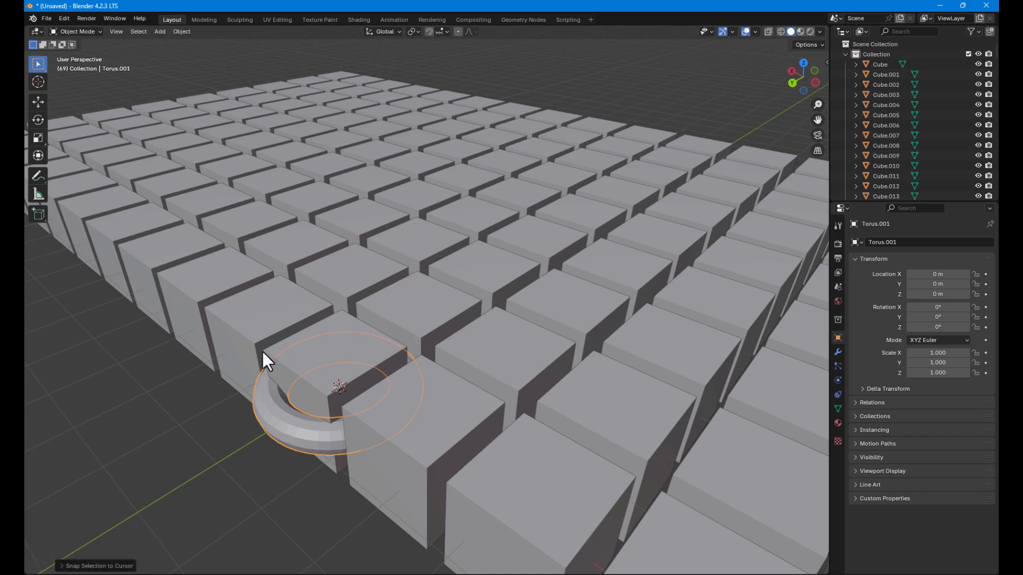
scroll(273, 408, "down", 5)
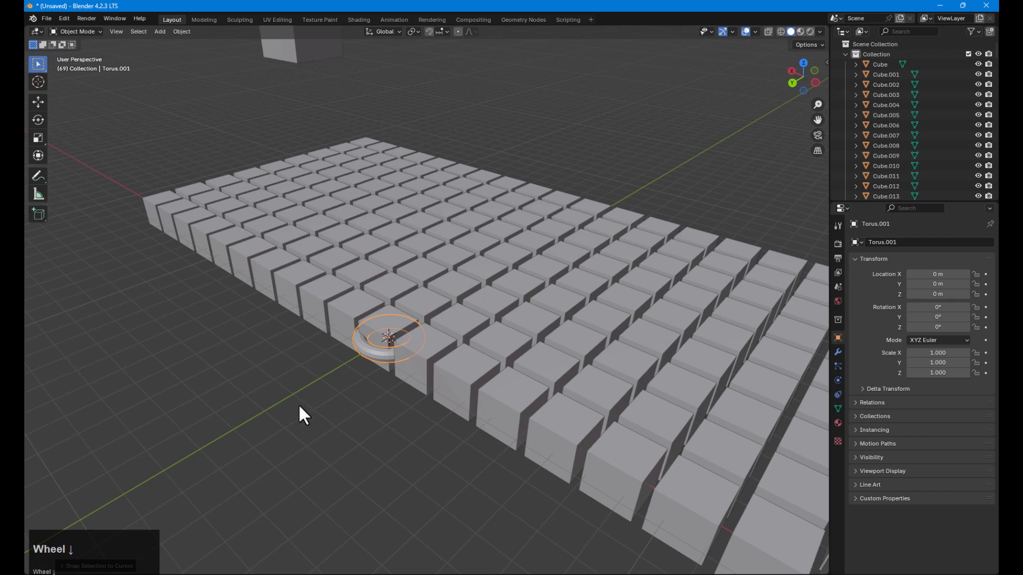
scroll(298, 404, "down", 3)
key("ctrl+z")
scroll(299, 404, "down", 2)
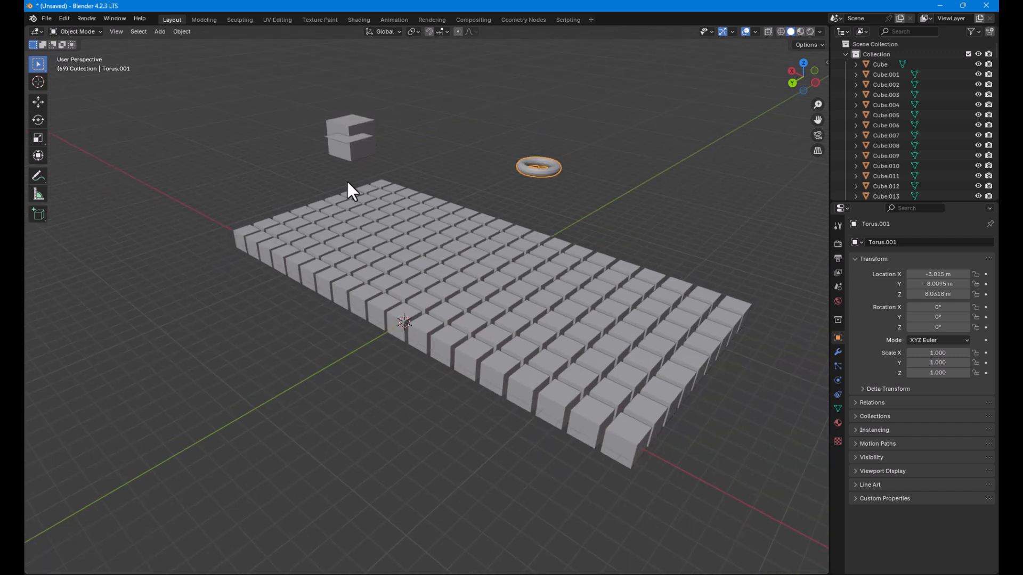
- Delete the torus, the separate larger cube and the plane floating above the cube grid
key("a")
left_click(250, 292)
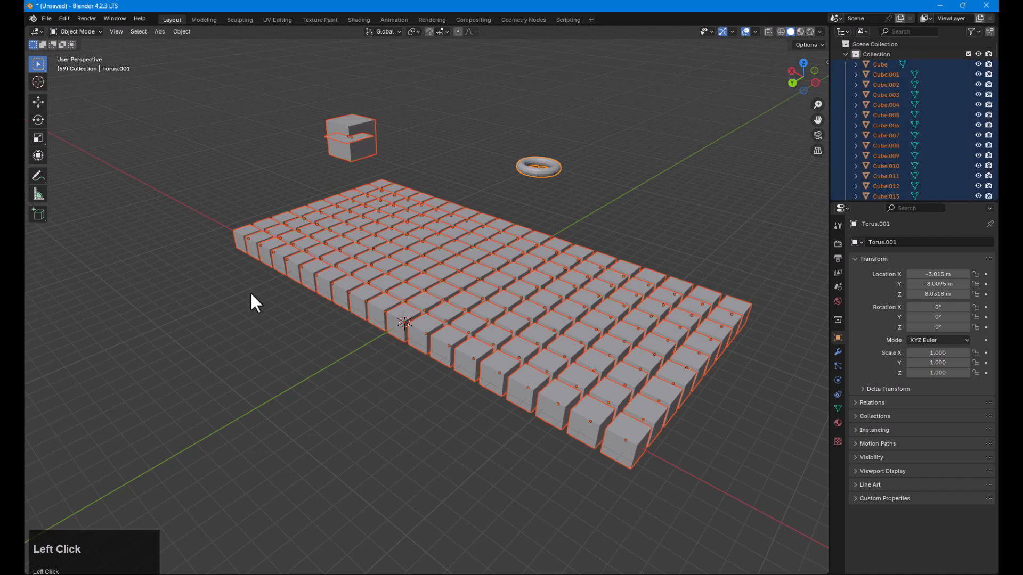
middle_click_drag(414, 313, 545, 342)
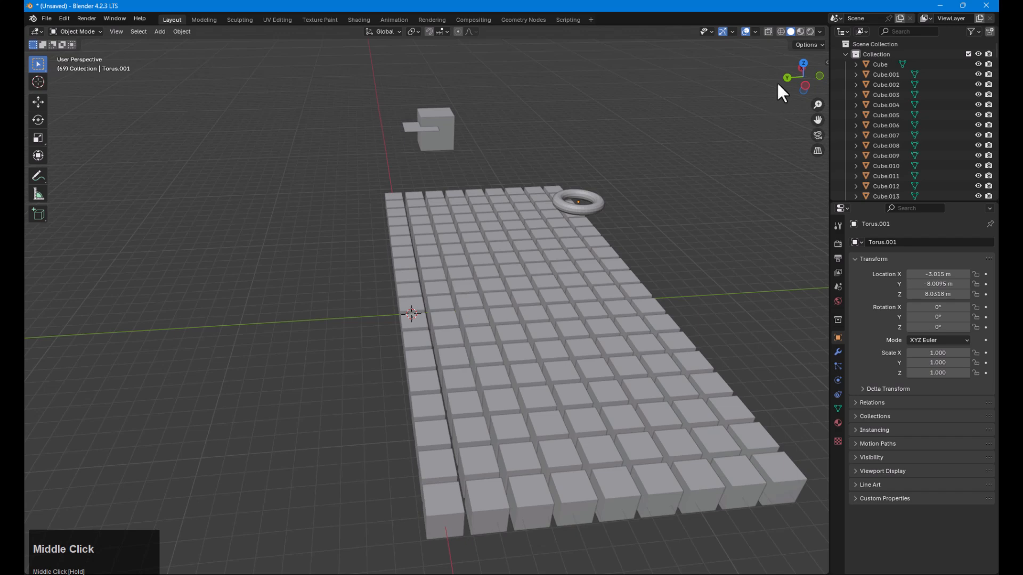
middle_click_drag(752, 194, 603, 212)
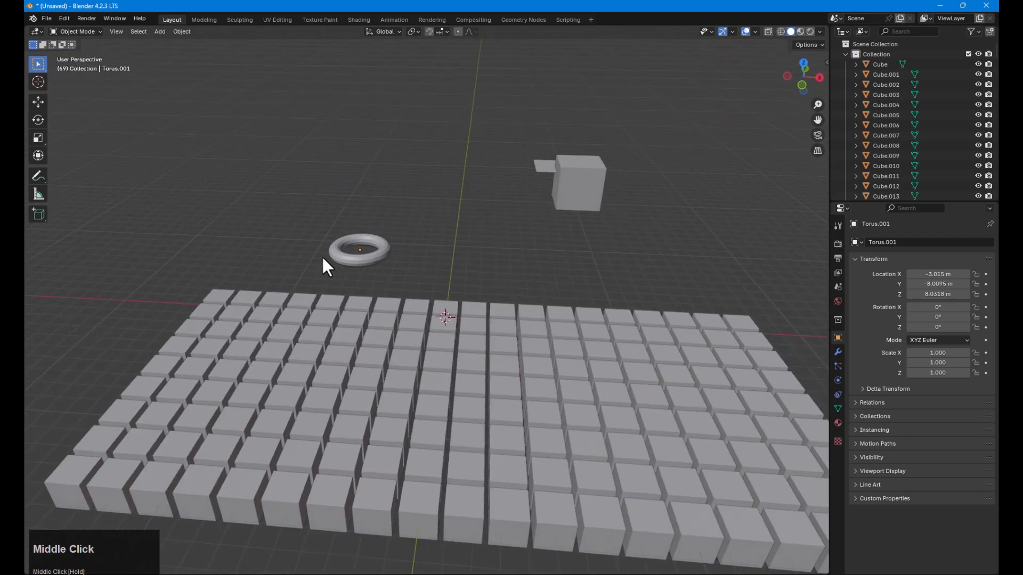
left_click_drag(279, 248, 608, 109)
key("Delete")
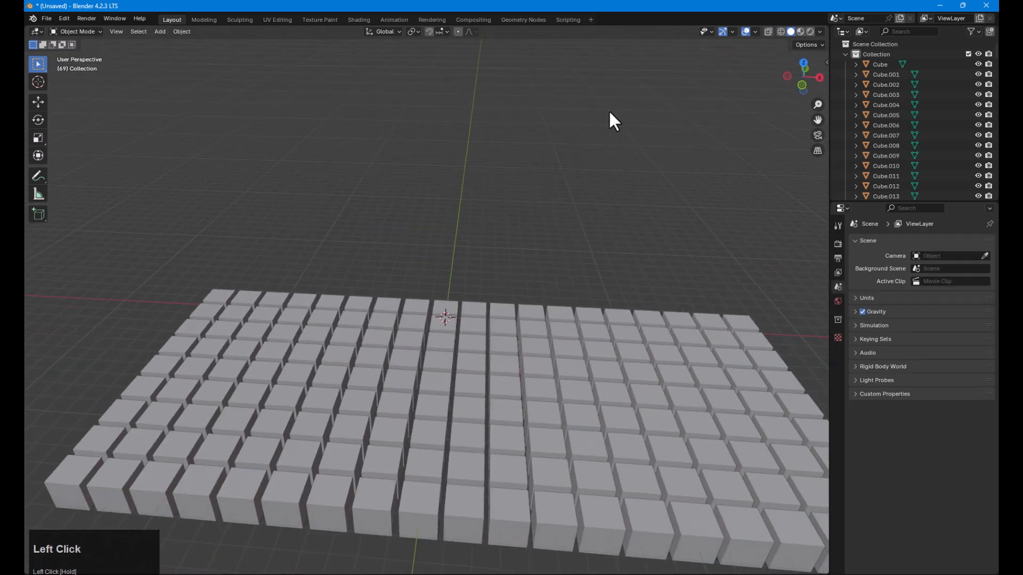
- Select the whole cube grid, move it freely away from the world origin, and deselect it
scroll(593, 148, "down", 4)
left_click_drag(608, 400, 278, 232)
middle_click(302, 276)
middle_click_drag(302, 276, 424, 302)
key("g")
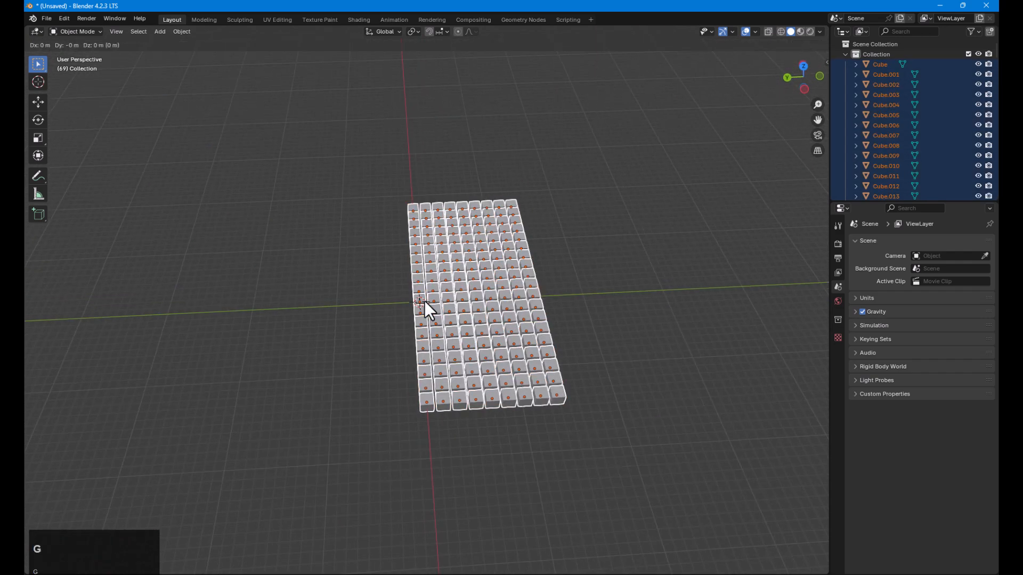
left_click(107, 129)
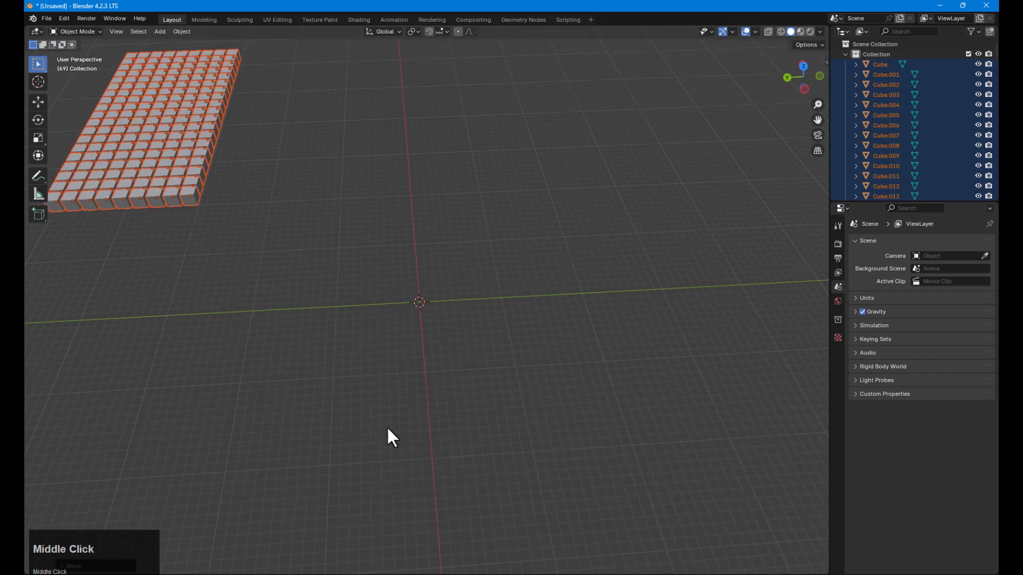
middle_click_drag(388, 436, 417, 374)
left_click(344, 347)
- Try snapping the whole cube grid to the 3D cursor at the world origin, and undo the snap
middle_click_drag(319, 343, 263, 350)
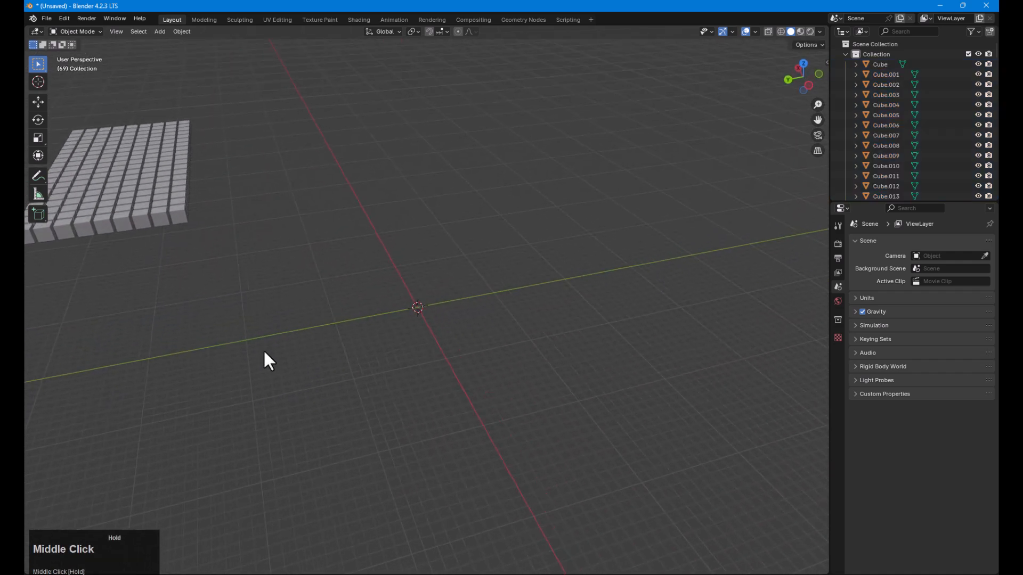
scroll(310, 368, "up", 1)
scroll(310, 367, "up", 2)
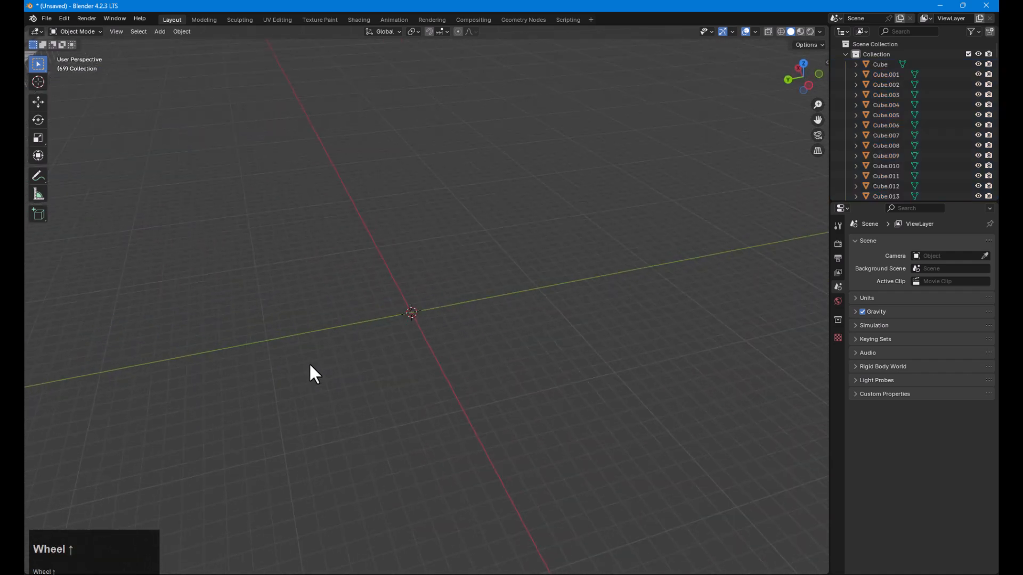
scroll(309, 367, "down", 3)
left_click_drag(345, 263, 142, 152)
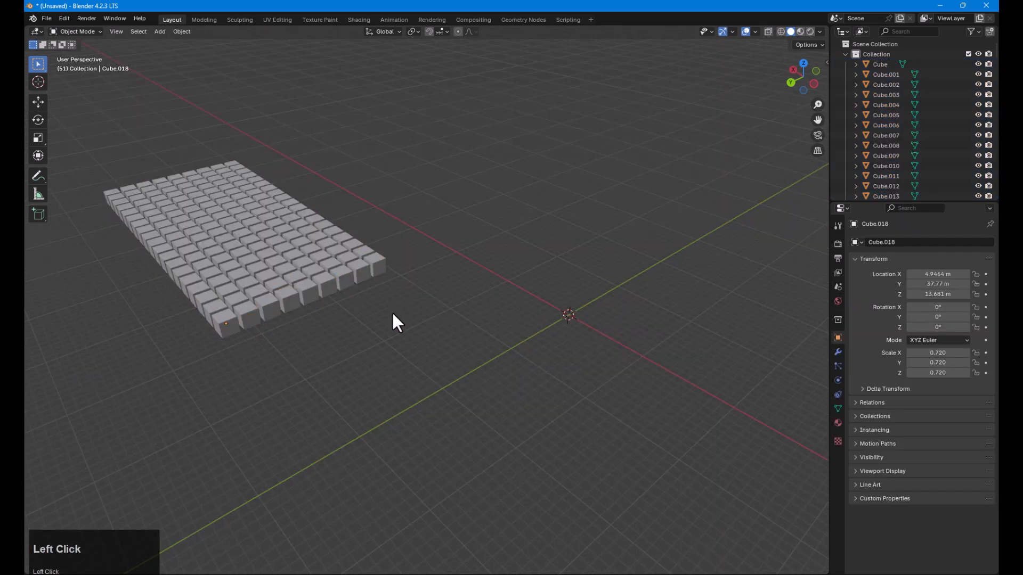
left_click_drag(427, 367, 85, 118)
key("shift+s")
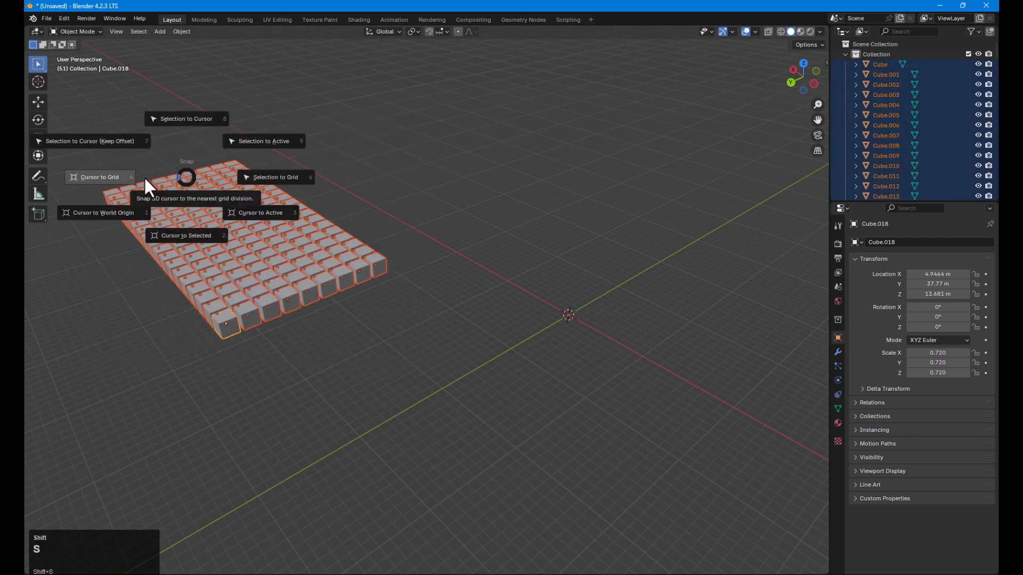
left_click(191, 120)
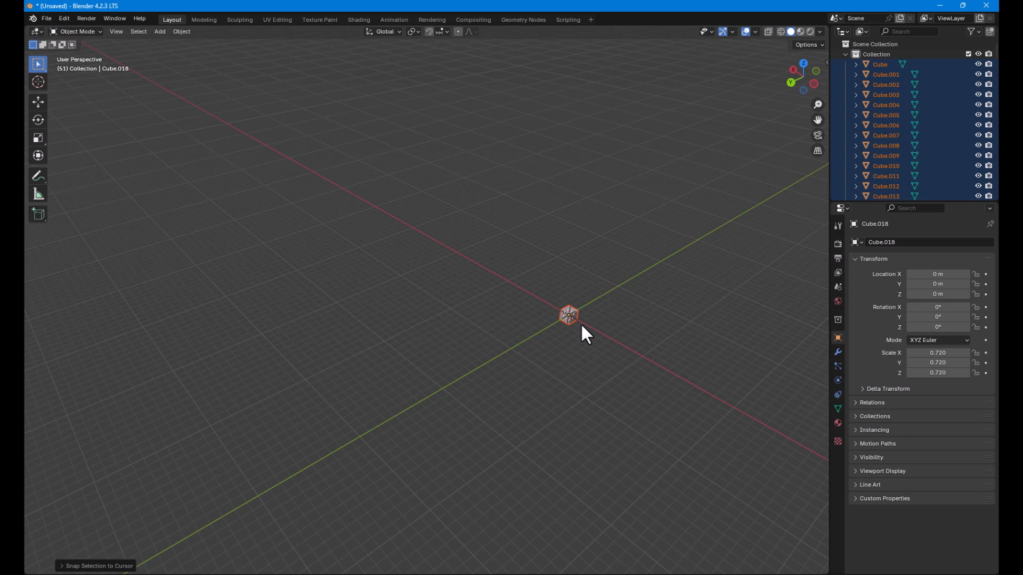
key("ctrl+z")
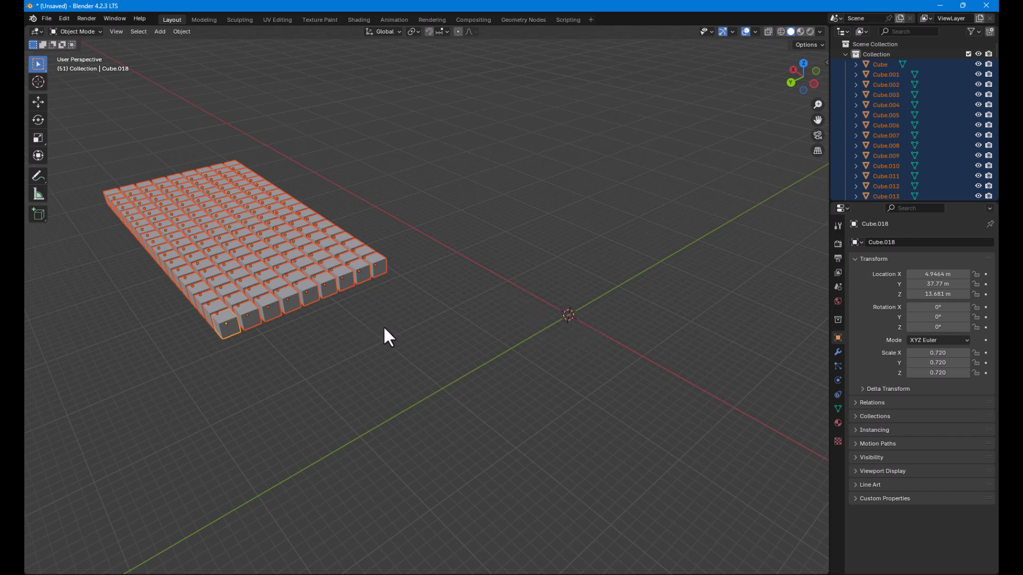
- Select the whole cube grid and parent all cubes to the active corner cube using the With Empty Groups option
left_click_drag(425, 342, 126, 153)
right_click(209, 233)
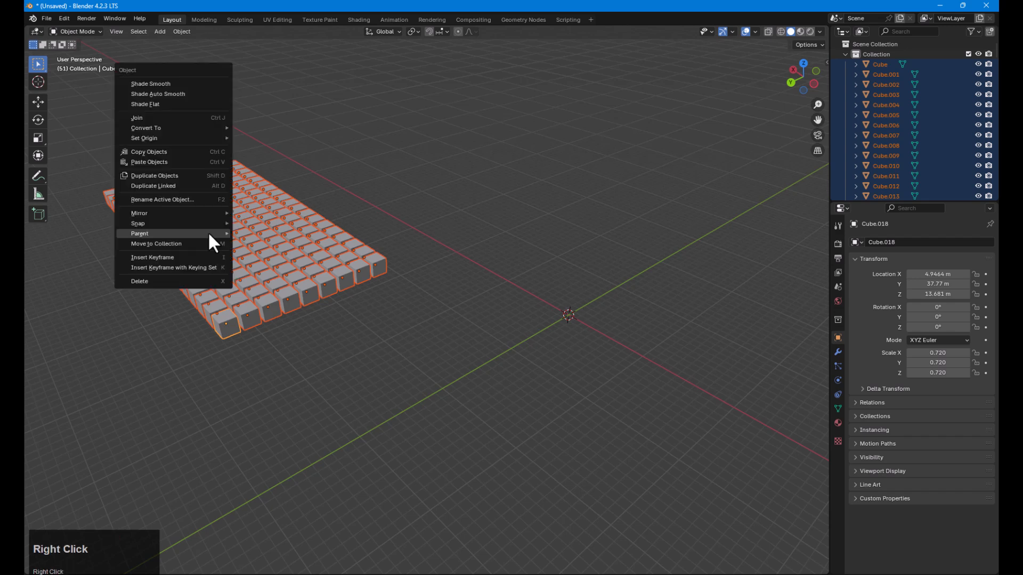
mouse_move(209, 235)
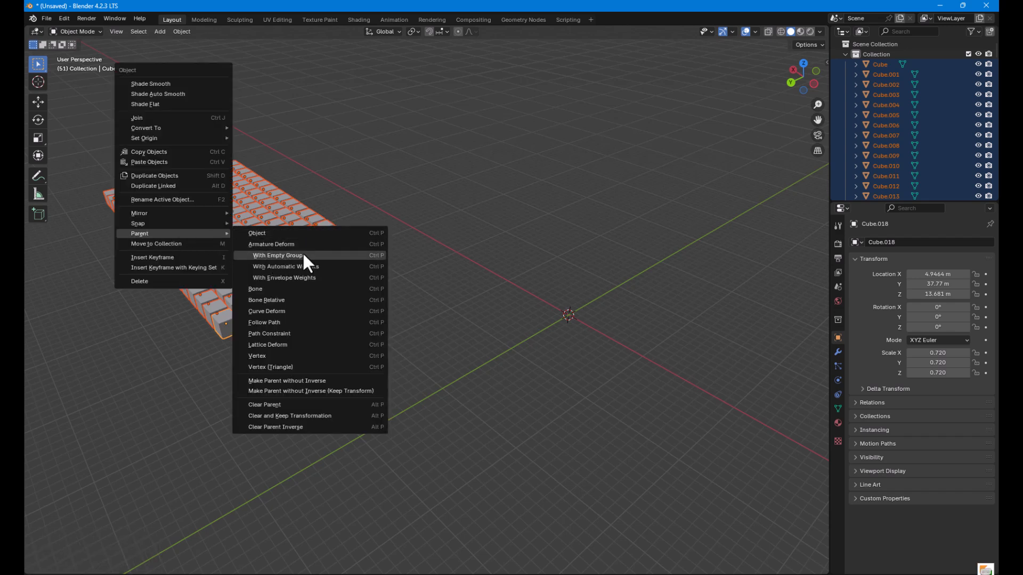
left_click(284, 253)
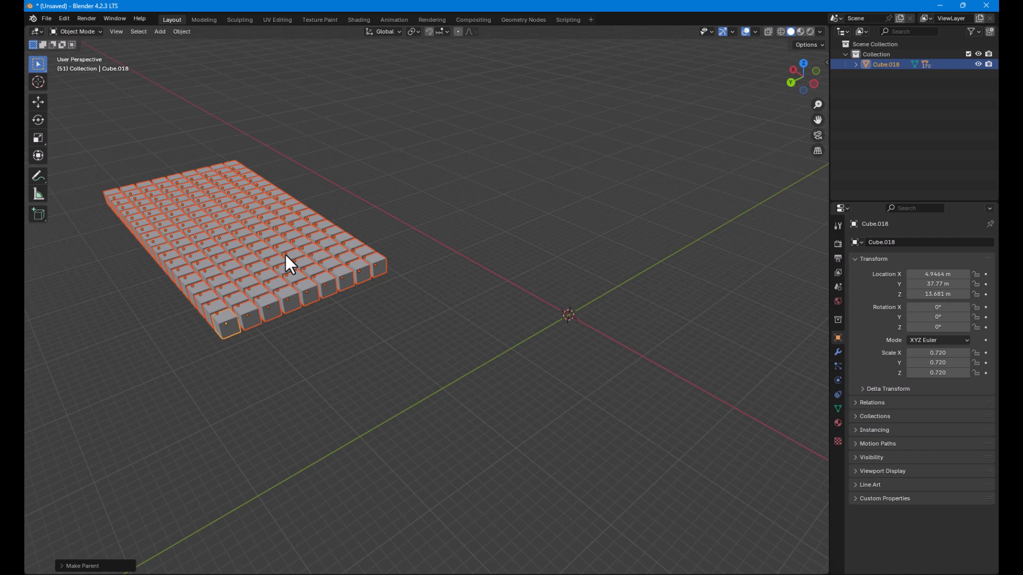
- Snap the whole parented cube grid to the 3D cursor at the world origin, check its placement, and deselect it
left_click_drag(421, 319, 110, 156)
key("shift+s")
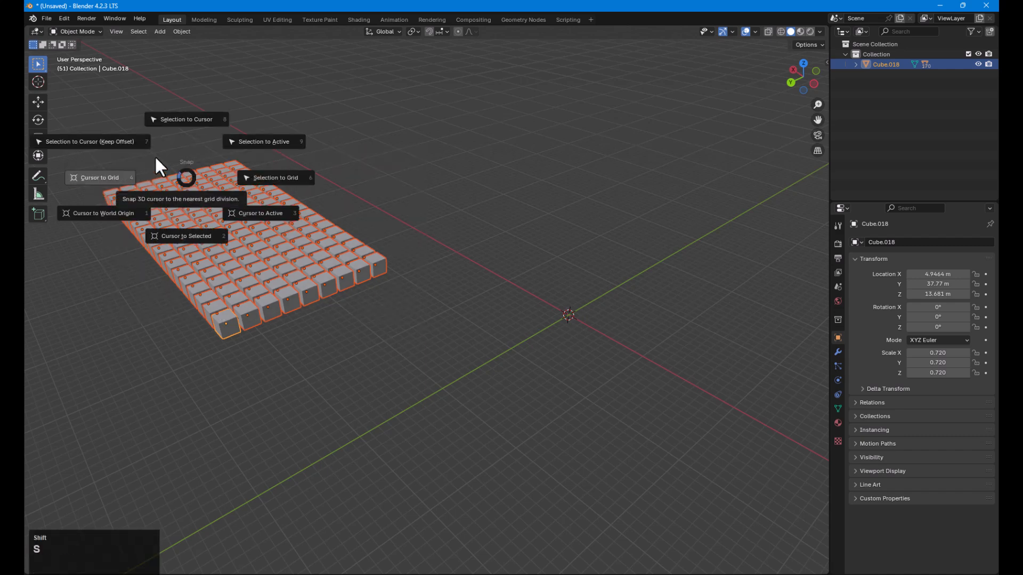
left_click(173, 125)
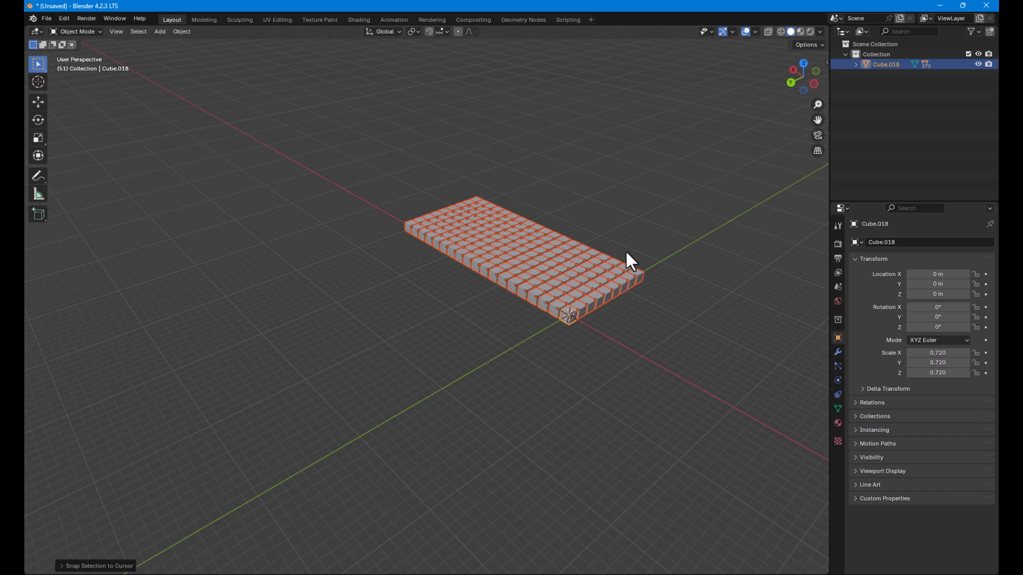
middle_click_drag(626, 254, 433, 365)
scroll(431, 362, "up", 2)
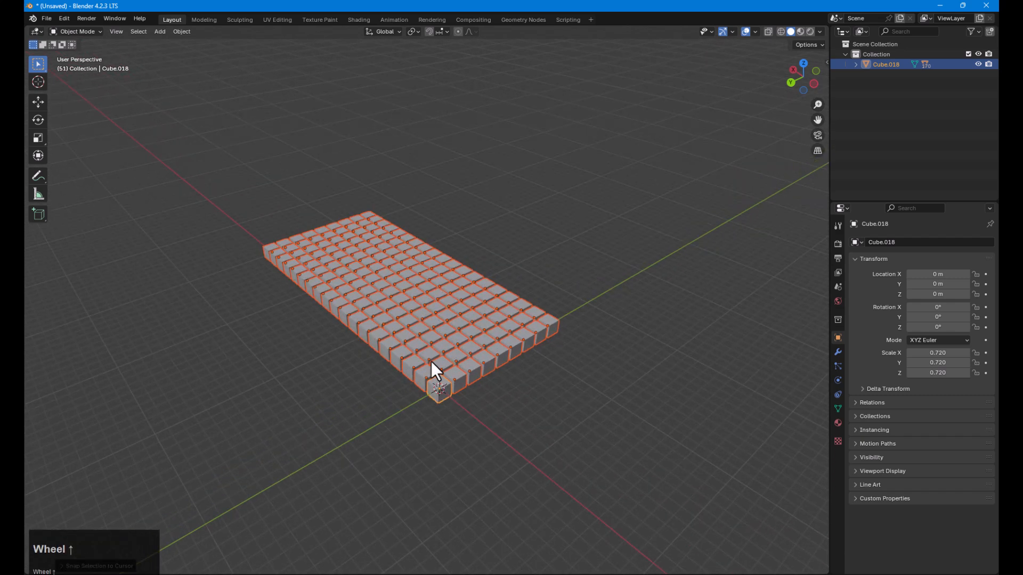
scroll(430, 363, "up", 2)
left_click(457, 464)
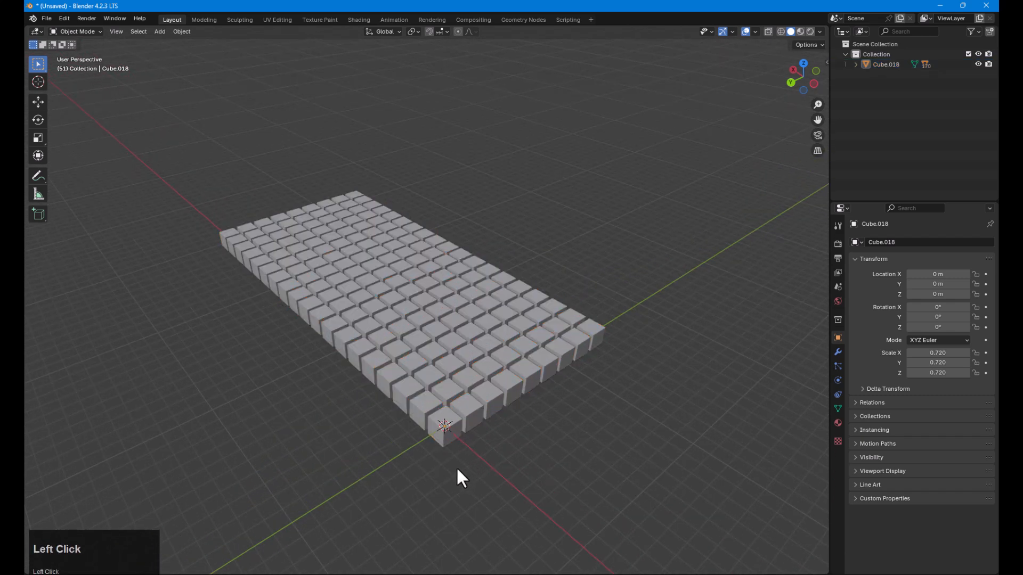
- Select the whole cube grid, snap it to the 3D cursor with Keep Offset, and inspect its placement around the world origin
left_click(427, 430)
left_click(430, 464)
left_click(395, 288)
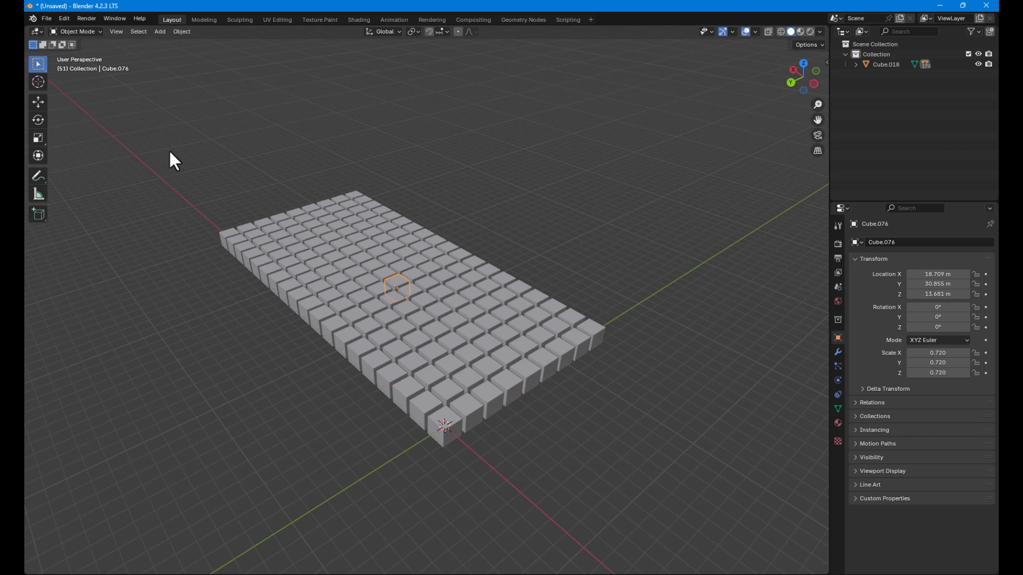
left_click_drag(169, 151, 626, 449)
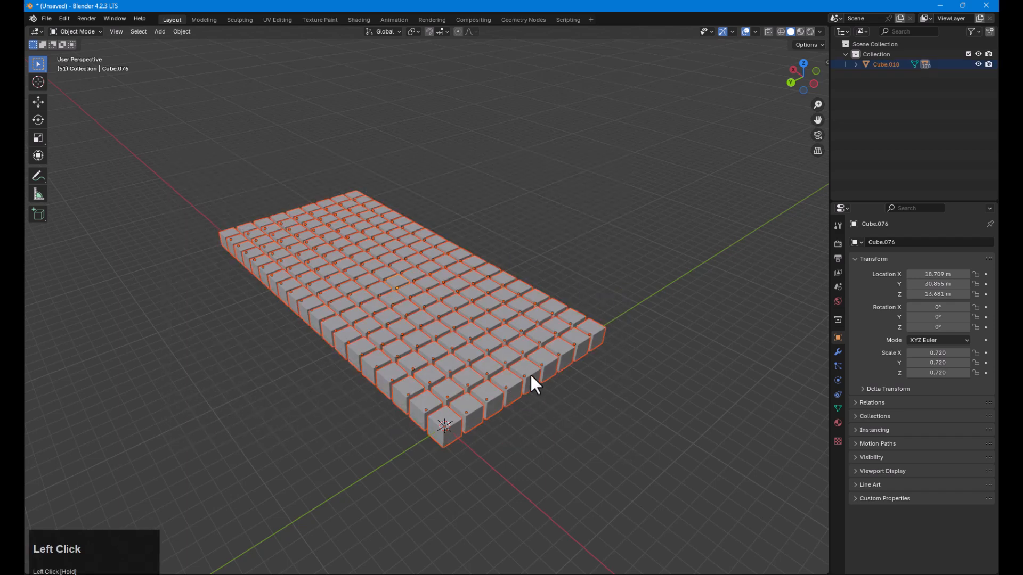
key("shift+s")
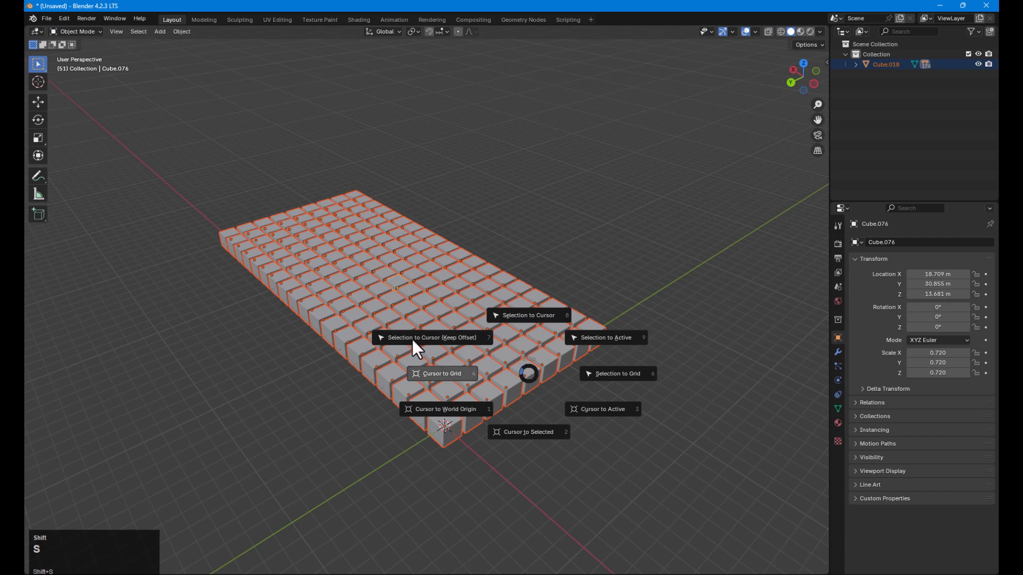
left_click(479, 335)
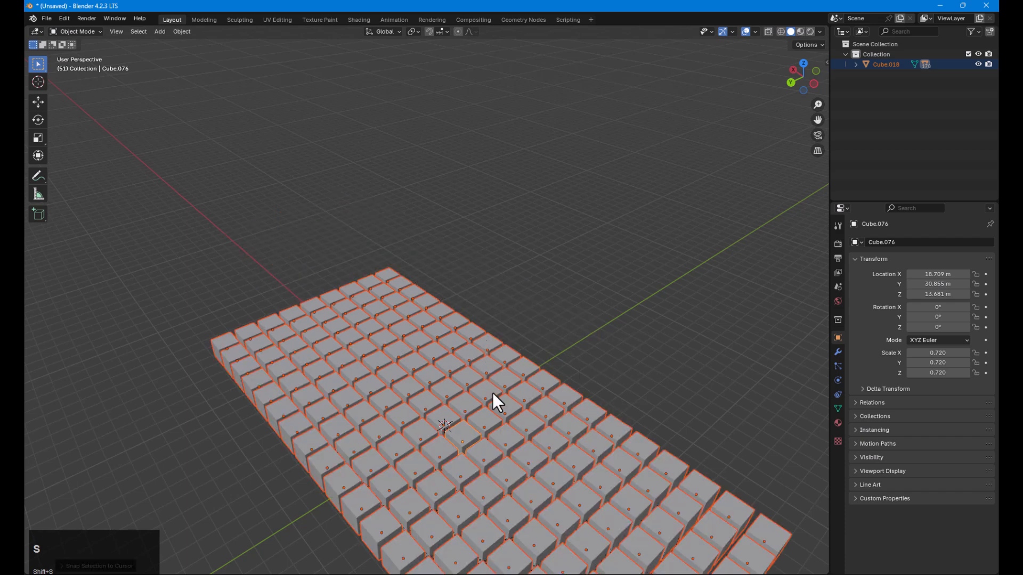
scroll(497, 403, "down", 3)
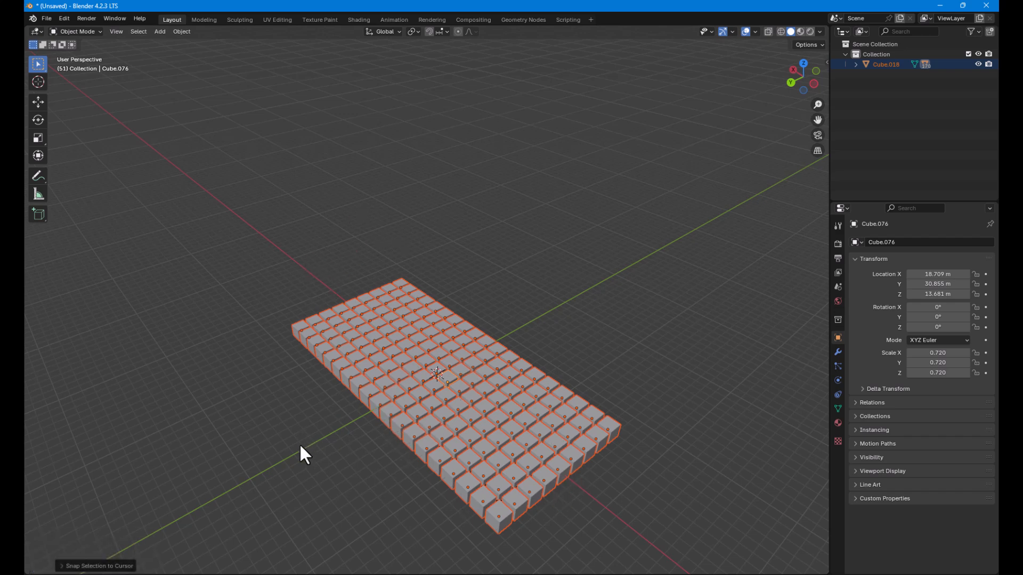
middle_click_drag(300, 446, 375, 458)
scroll(460, 467, "up", 1)
scroll(426, 492, "down", 1)
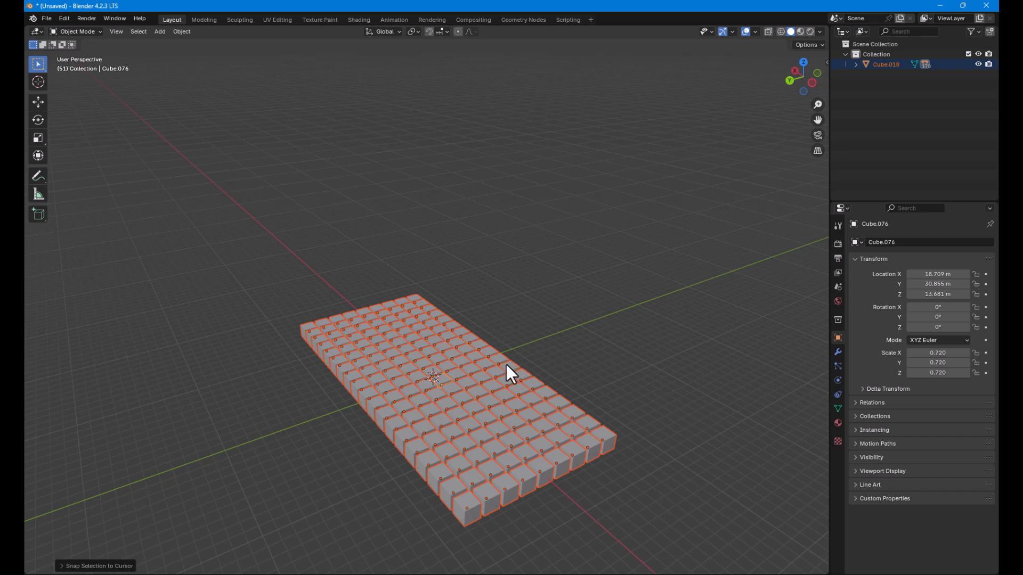
scroll(506, 364, "down", 1)
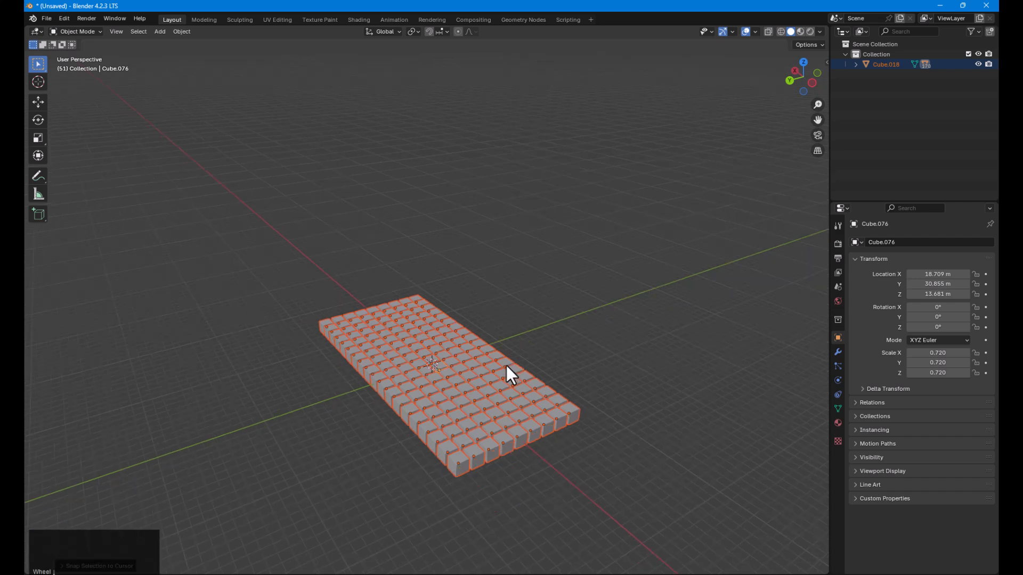
key("shift+s")
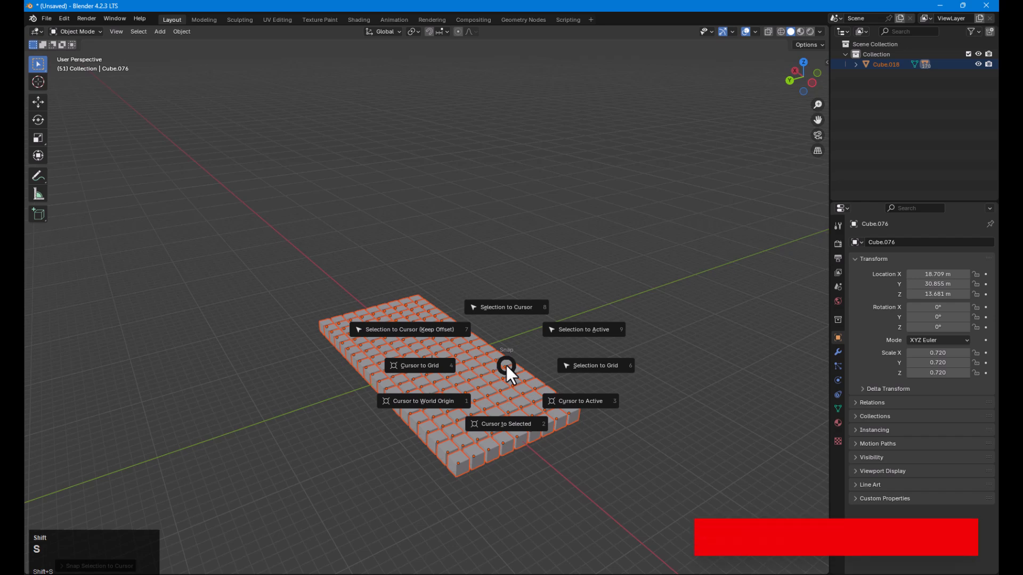
key("Escape")
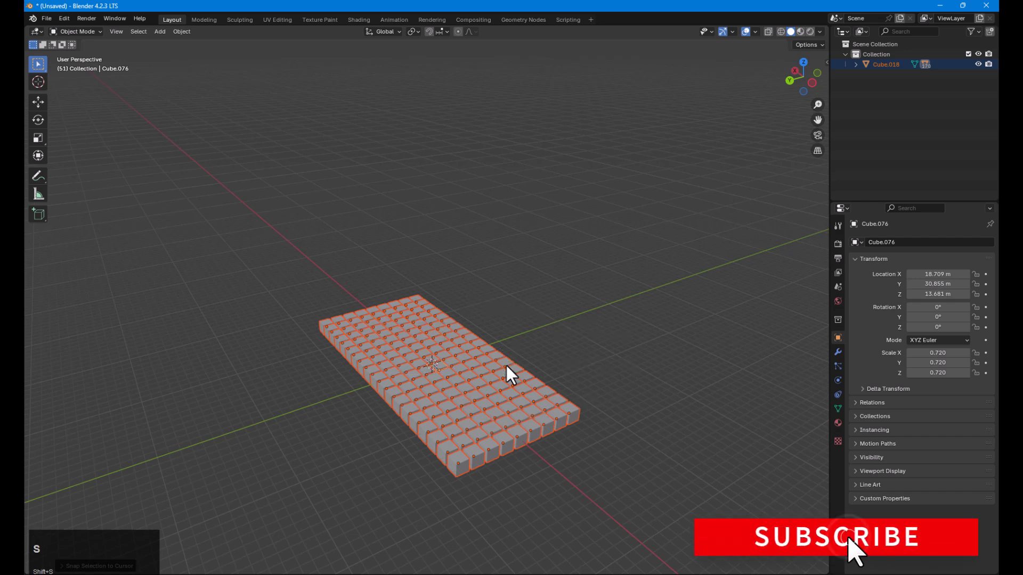
- Try the Annotate tool by drawing freehand strokes in the empty space beside the cube grid
left_click(39, 177)
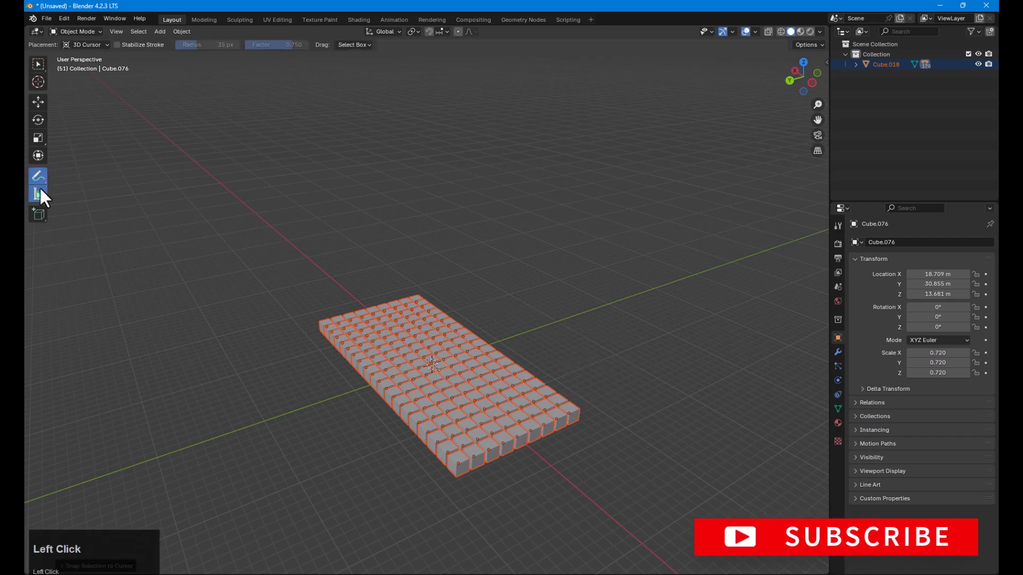
left_click(39, 212)
left_click(39, 178)
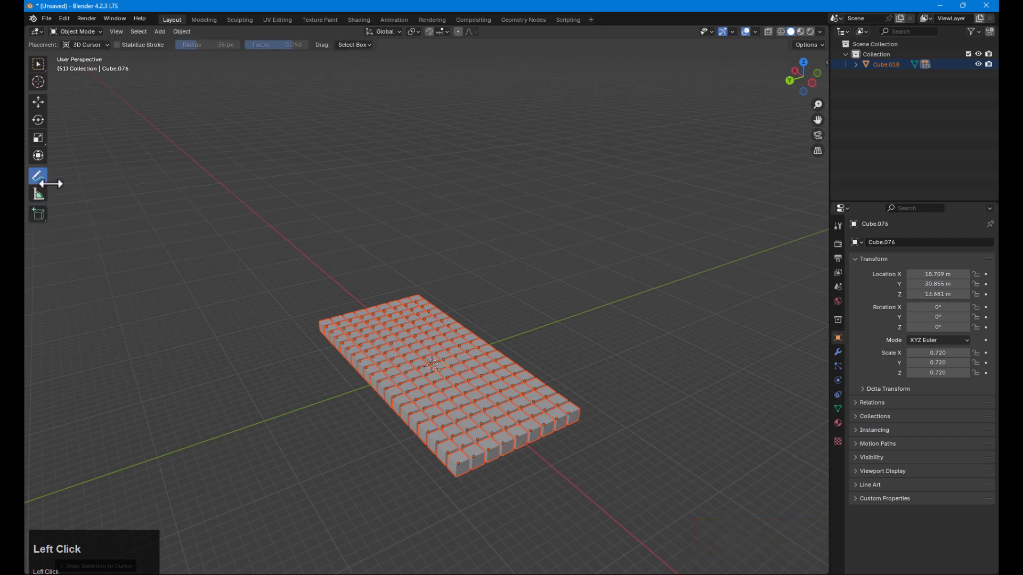
mouse_move(218, 334)
left_mouse_down()
mouse_move(248, 282)
mouse_move(294, 285)
mouse_move(397, 258)
left_mouse_up()
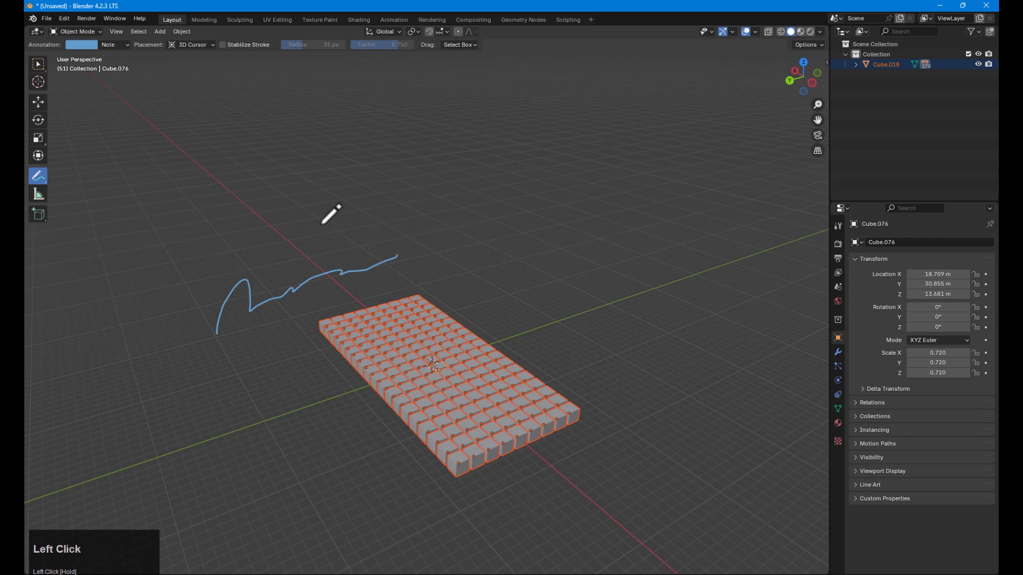
left_click_drag(323, 222, 357, 210)
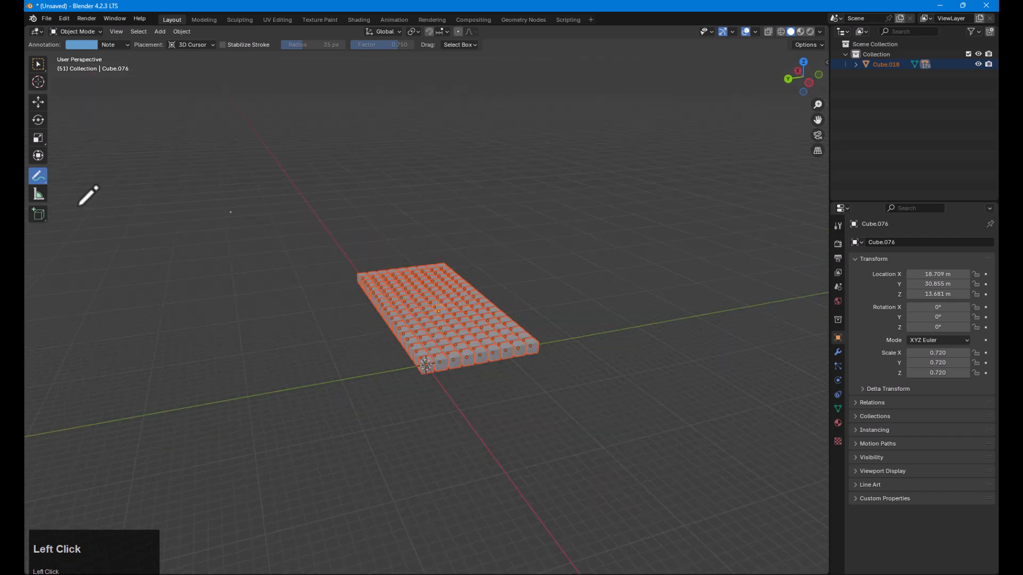
- Activate the Measure tool, deselect the cube grid, and look at the grid in the Left orthographic view
left_click(37, 195)
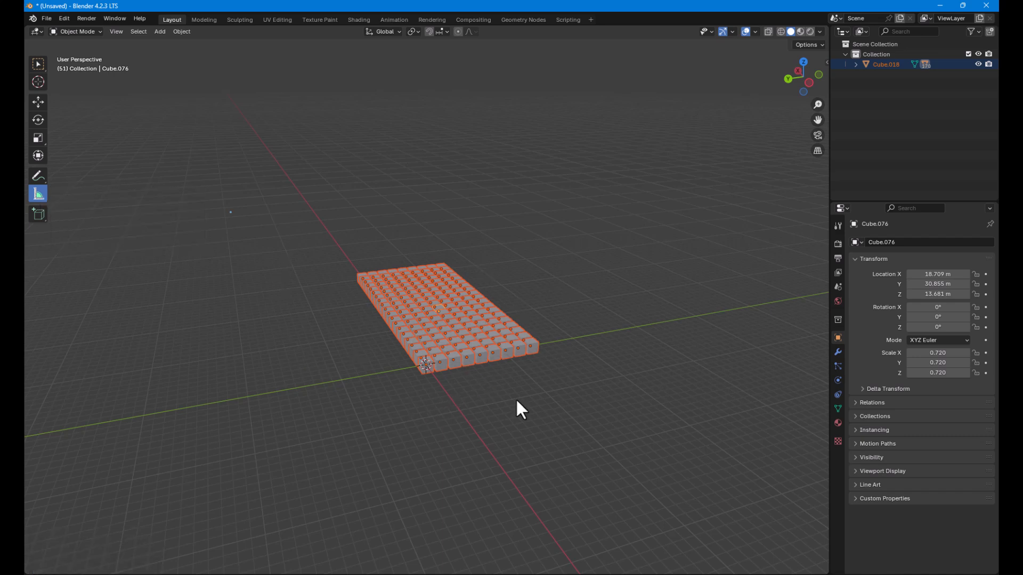
middle_click_drag(385, 331, 341, 333)
left_click(387, 399)
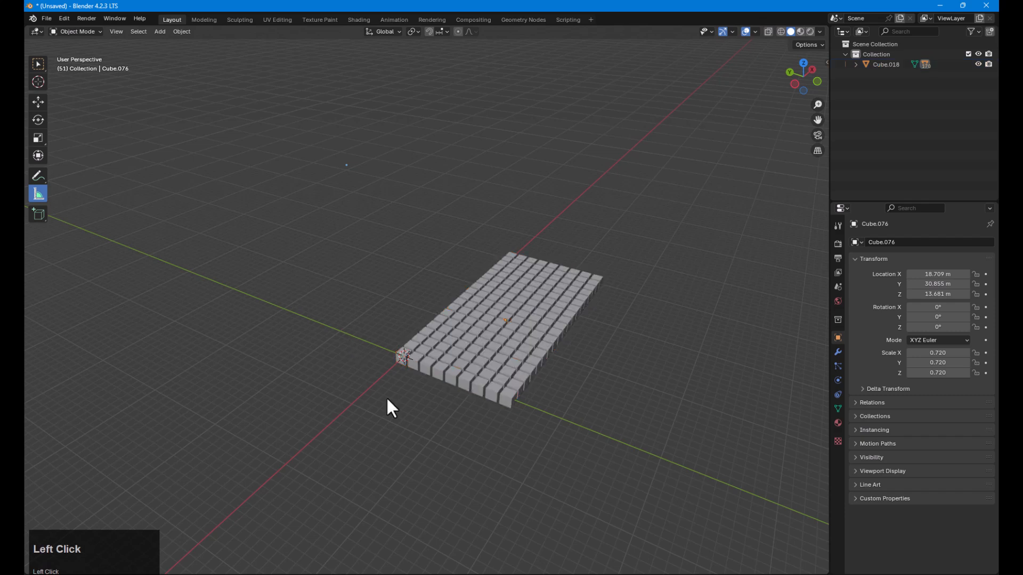
middle_click_drag(488, 414, 574, 415)
scroll(459, 392, "up", 3)
middle_click_drag(459, 393, 485, 424)
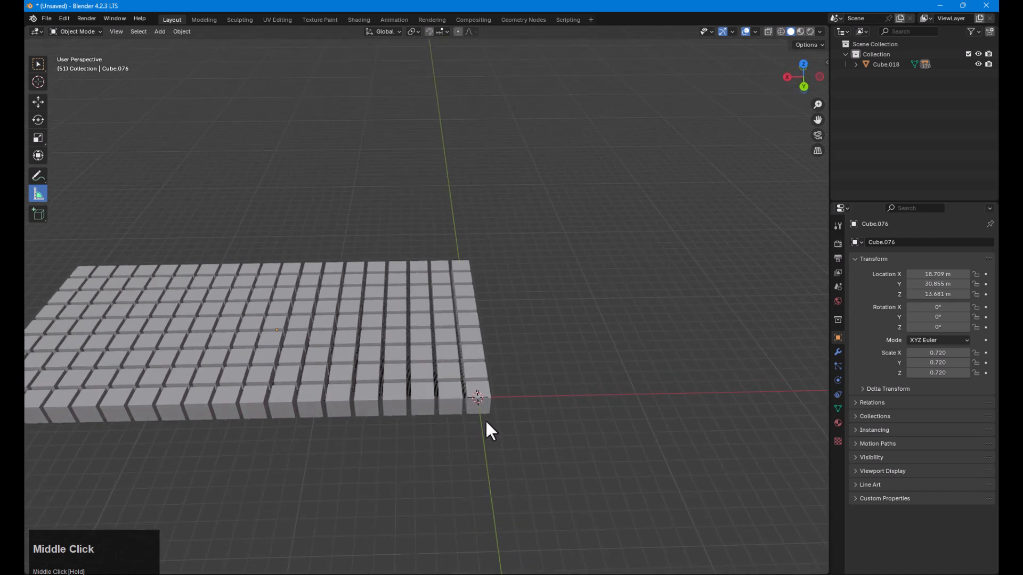
key("grave")
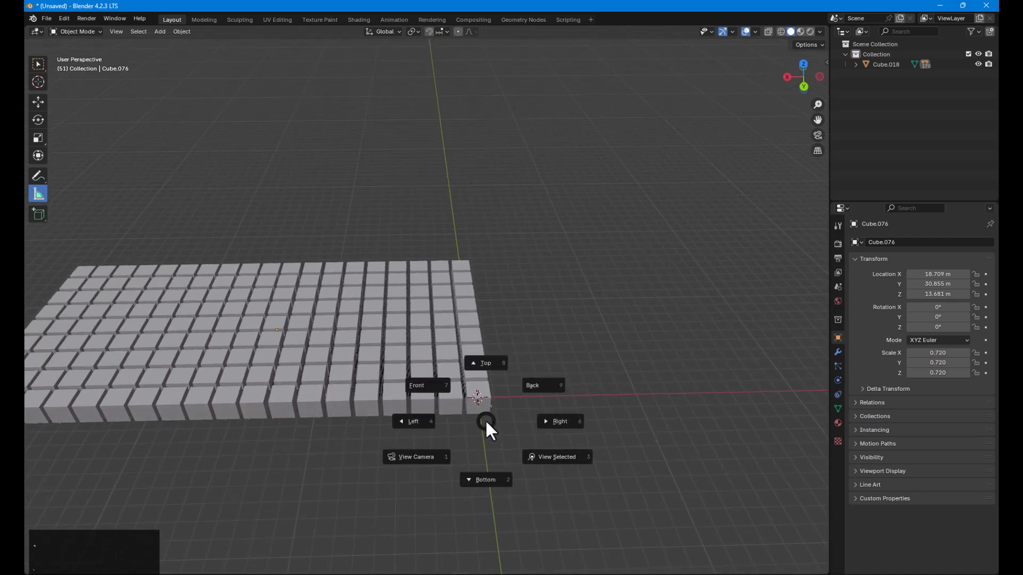
left_click(424, 421)
left_click(424, 423)
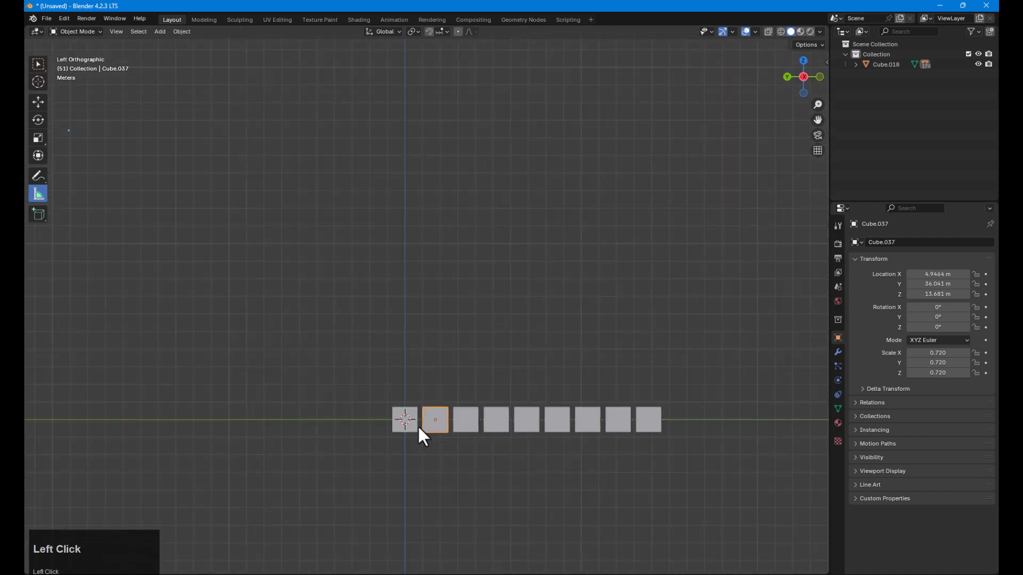
- Measure the height of the cube at the world origin from its upper edge to its lower edge in the Left orthographic view
scroll(409, 449, "up", 4)
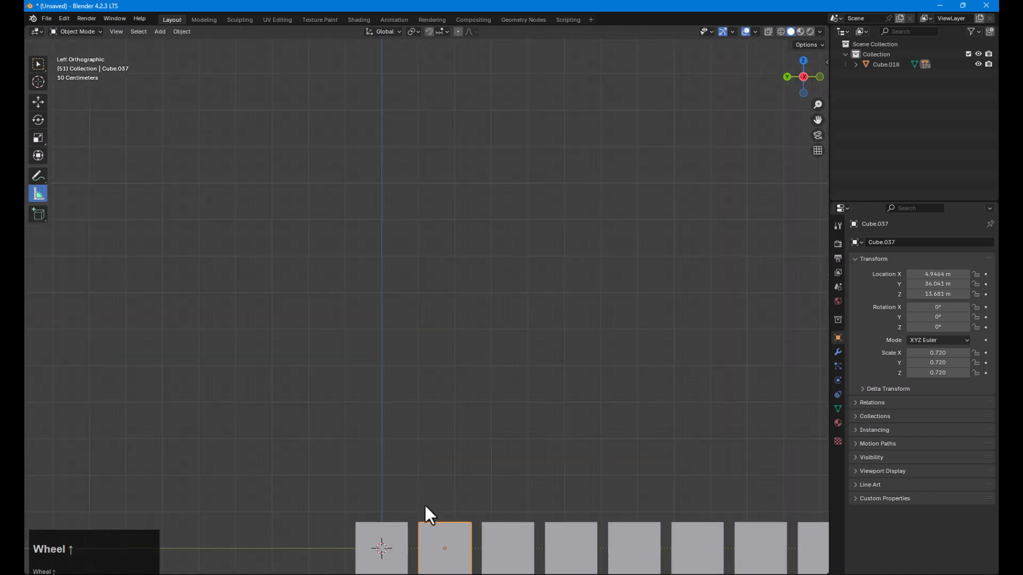
middle_click_drag(424, 503, 391, 491)
key("space")
key("grave")
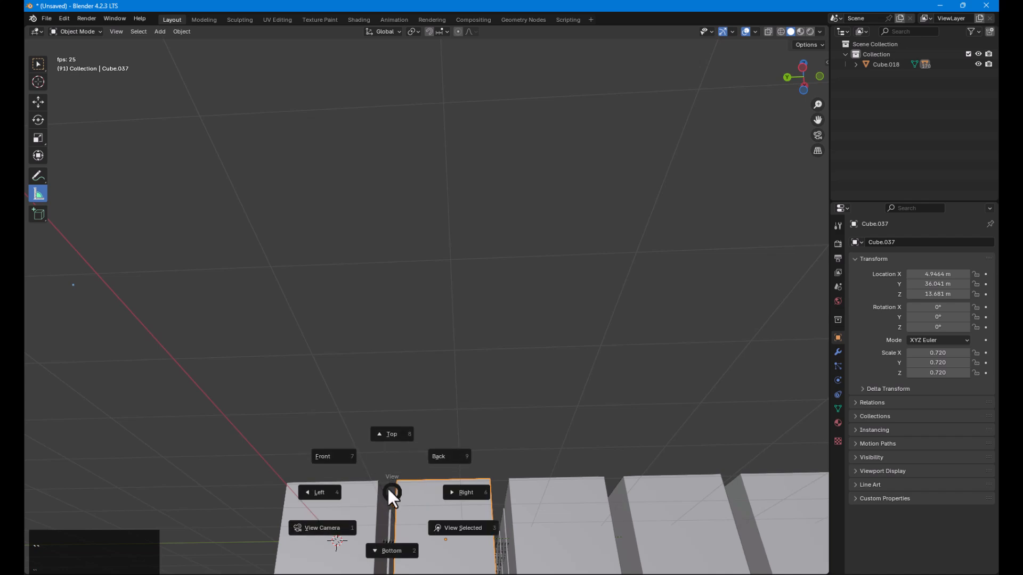
left_click(327, 493)
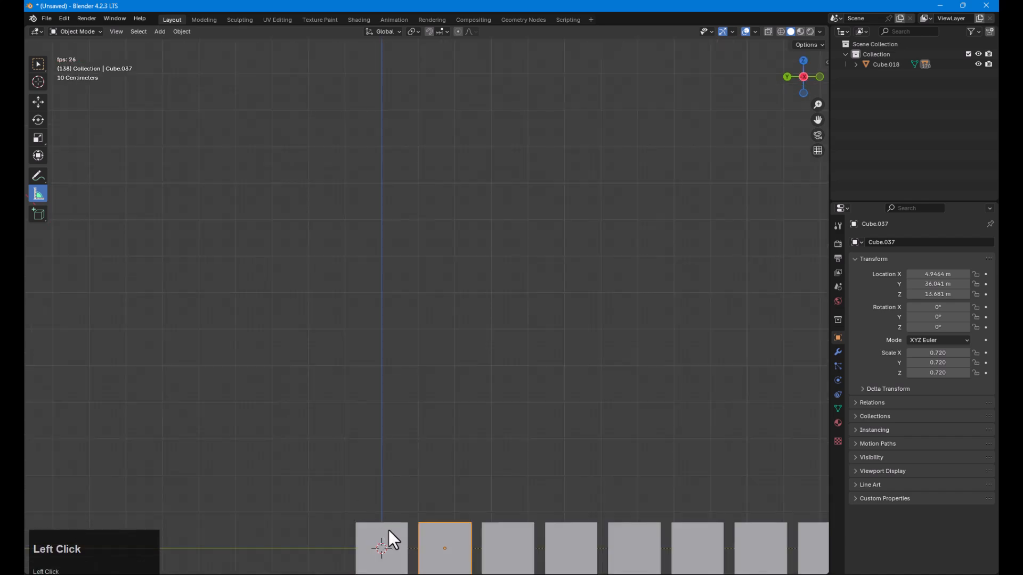
middle_click_drag(391, 556, 406, 408, "shift")
scroll(400, 442, "up", 3)
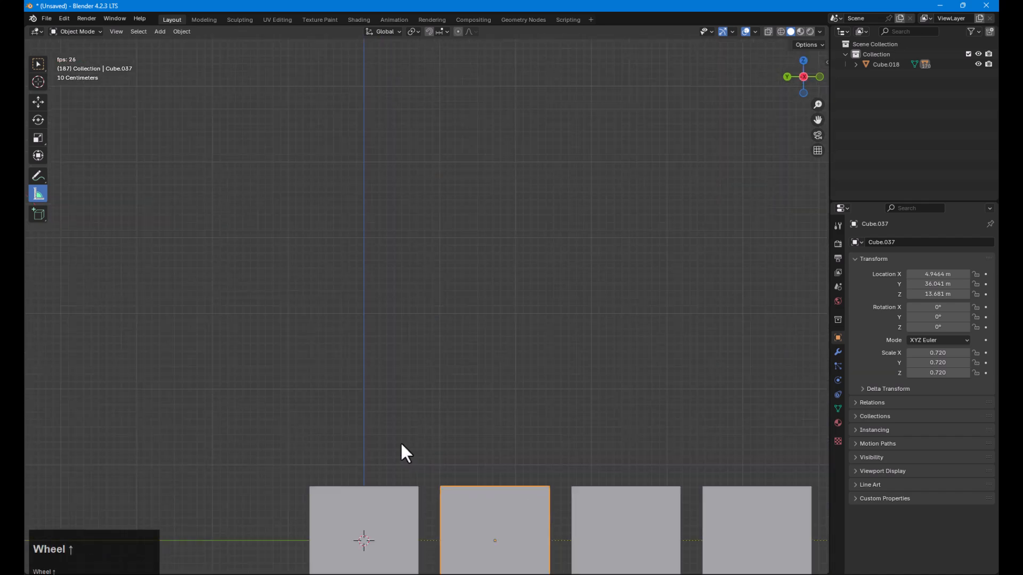
middle_click_drag(372, 521, 370, 393, "shift")
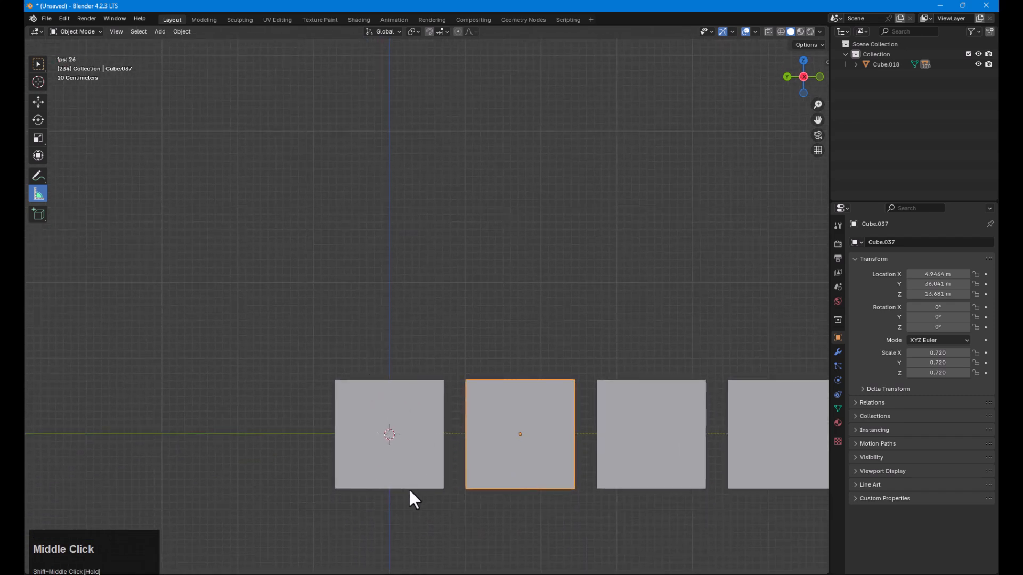
key("space")
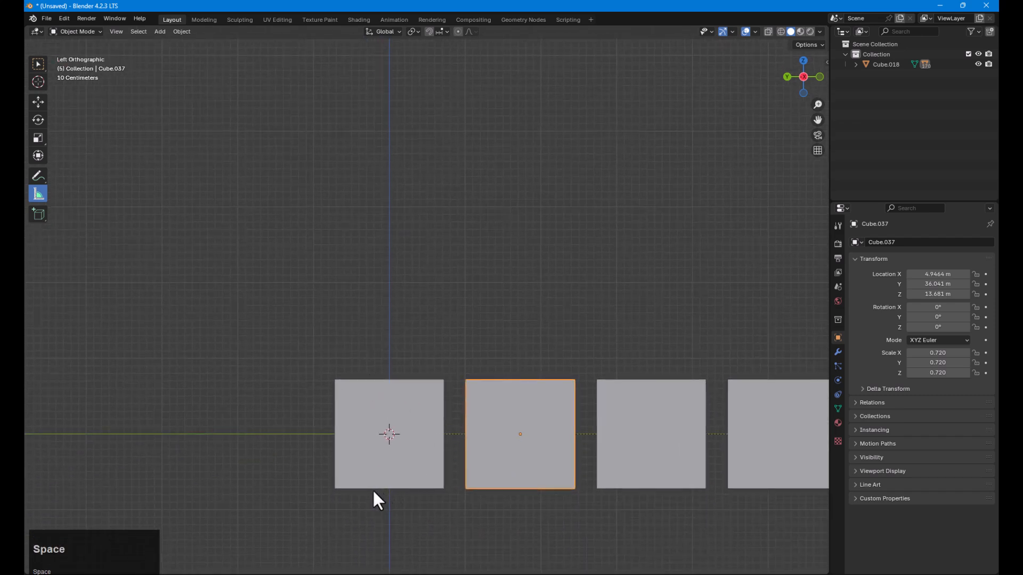
left_click(33, 201)
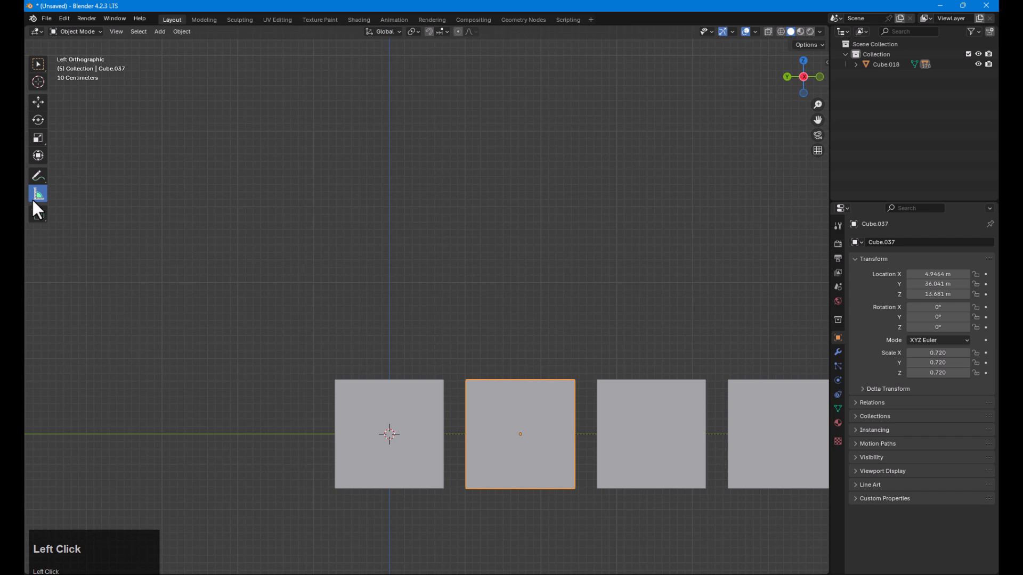
left_click(343, 380)
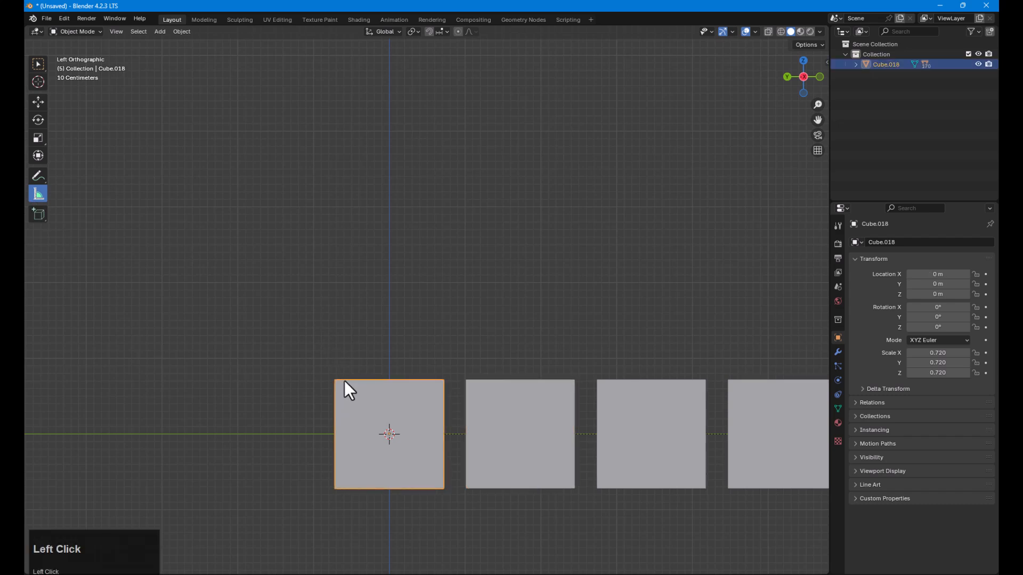
left_click_drag(344, 381, 344, 388)
left_click_drag(342, 438, 347, 489)
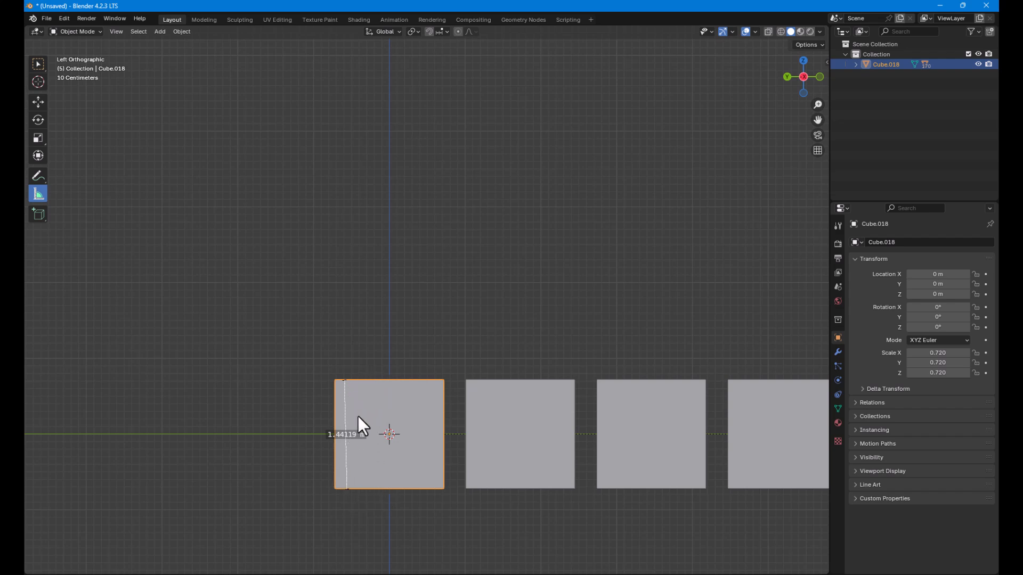
- Inspect the cube's height measurement from the Back orthographic view and from an angled perspective
left_click(787, 77)
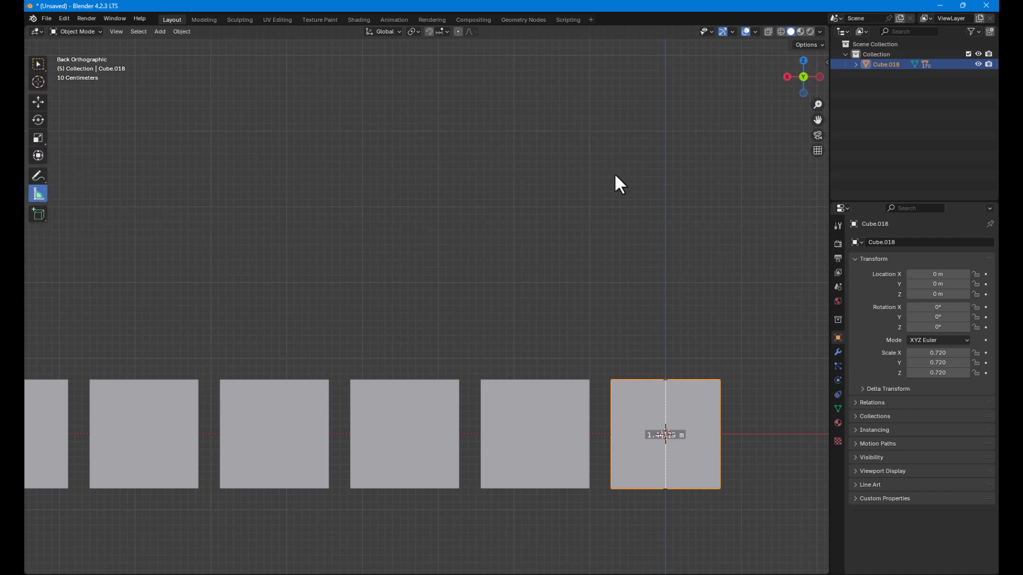
middle_click_drag(615, 176, 500, 222)
scroll(382, 255, "down", 1)
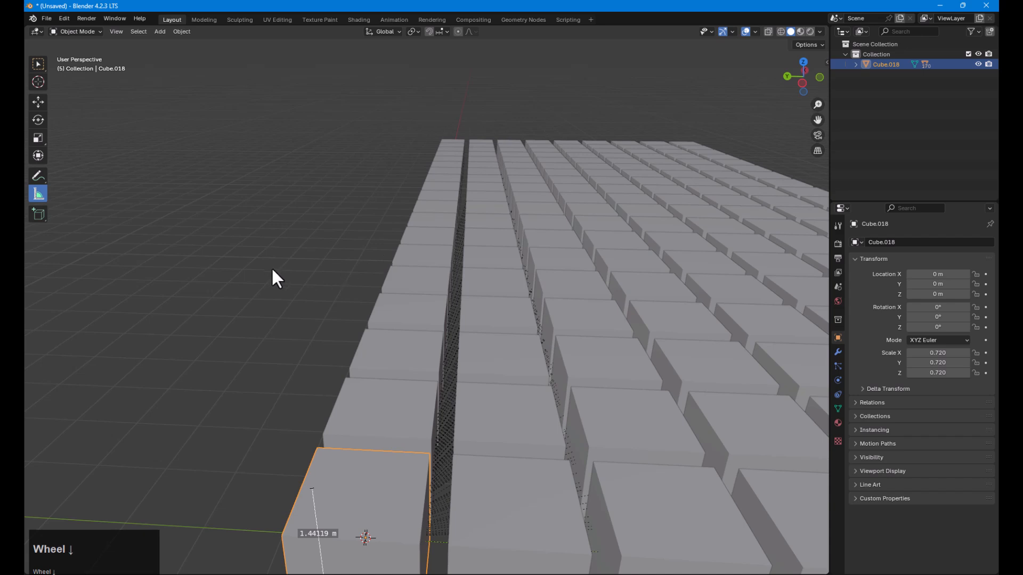
- Activate the Add Cube tool and frame the empty floor area beside the cube grid
left_click(37, 214)
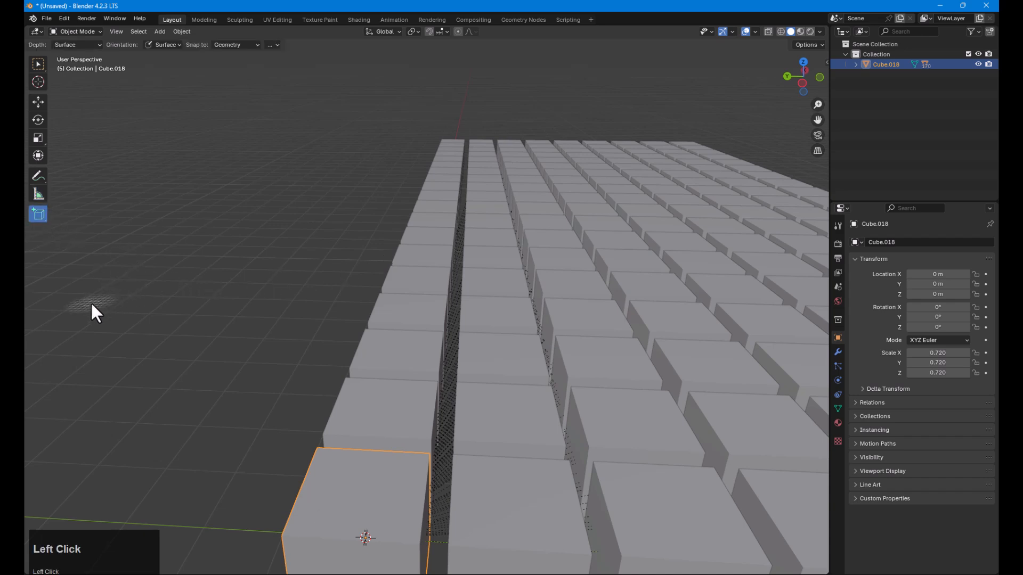
middle_click_drag(91, 301, 420, 315)
key("space")
scroll(366, 360, "down", 4)
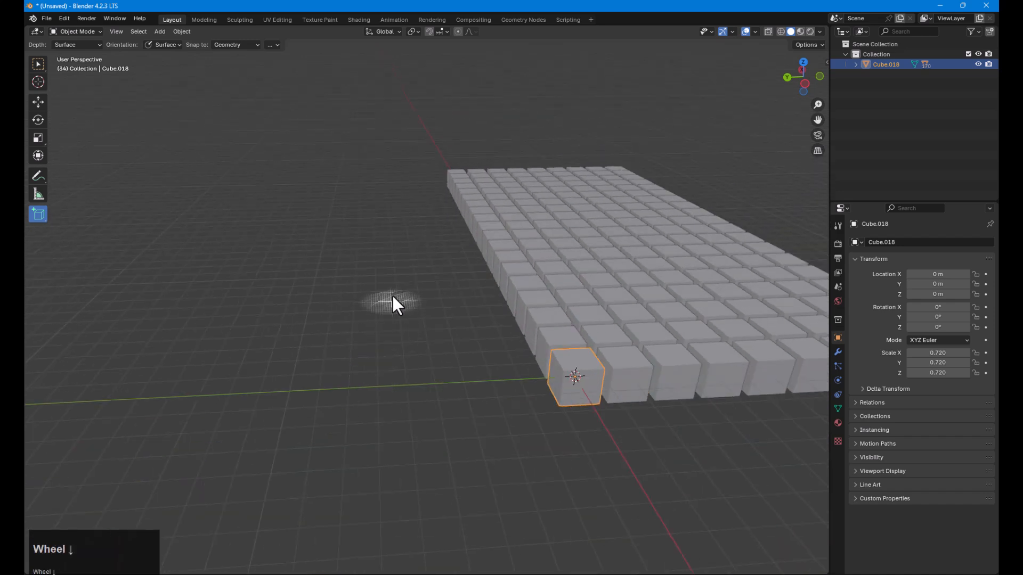
scroll(382, 347, "up", 3)
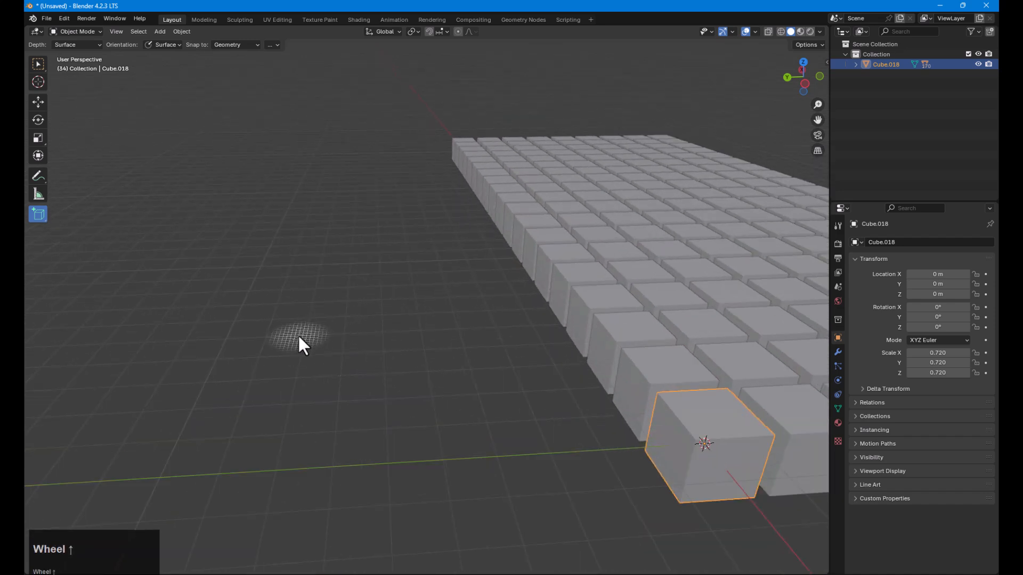
- Draw a small trial box with Add Cube on the floor beside the cube grid, and undo it
left_click(311, 319)
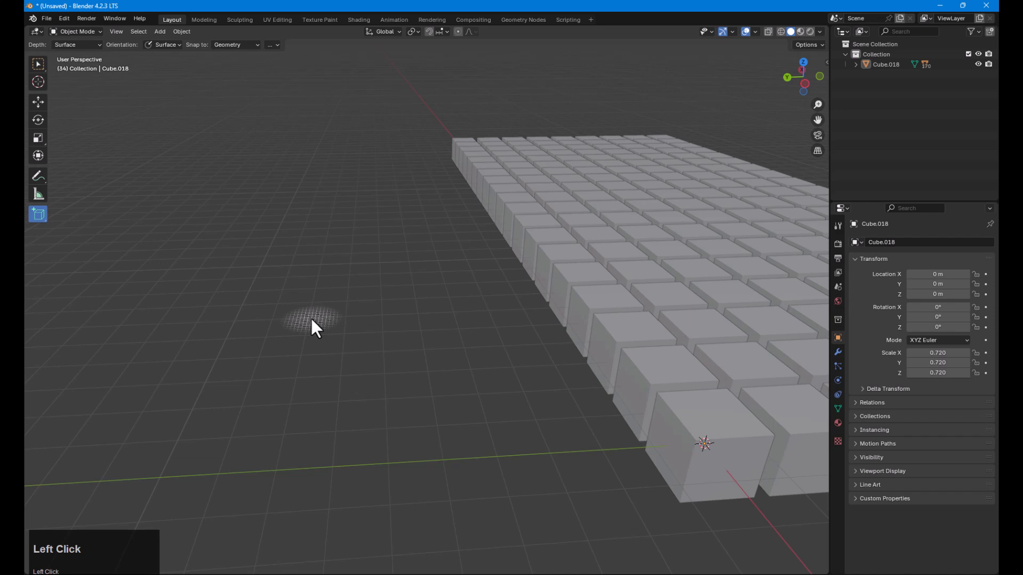
left_click_drag(312, 327, 388, 375)
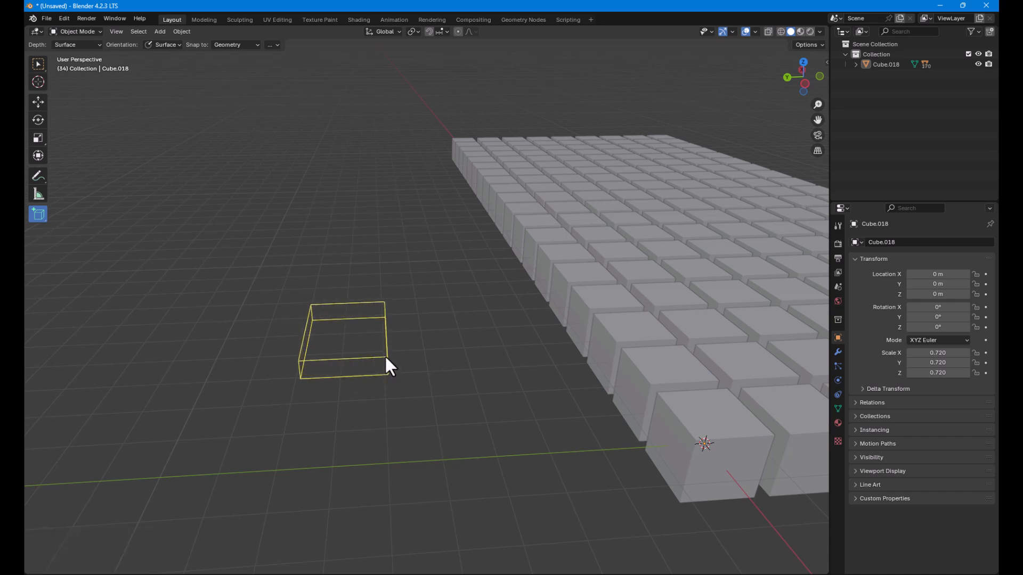
left_click(383, 322)
mouse_move(394, 351)
middle_mouse_down()
mouse_move(367, 362)
mouse_move(400, 345)
middle_mouse_up()
key("ctrl+z")
- Draw a larger, taller trial box beside the cube grid at about X 2.89 m, Y 6.73 m, view it from another angle, and undo it
left_click(286, 333)
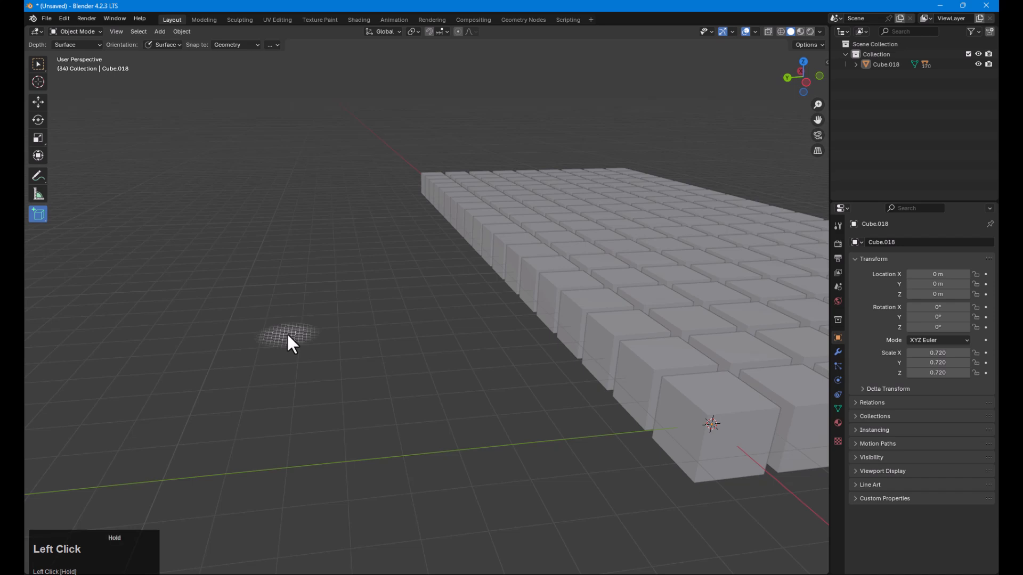
left_click_drag(287, 332, 450, 449)
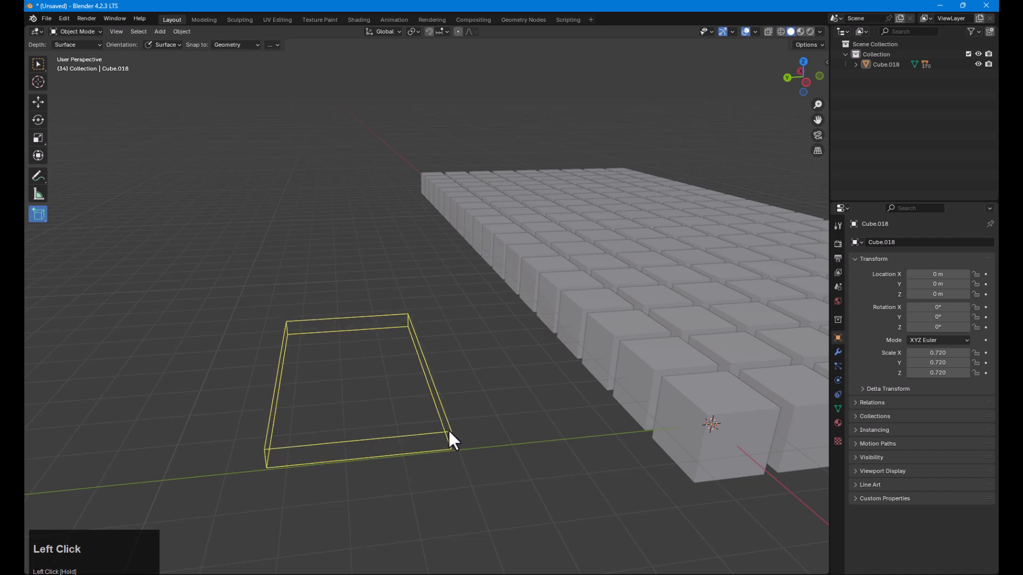
left_click(437, 297)
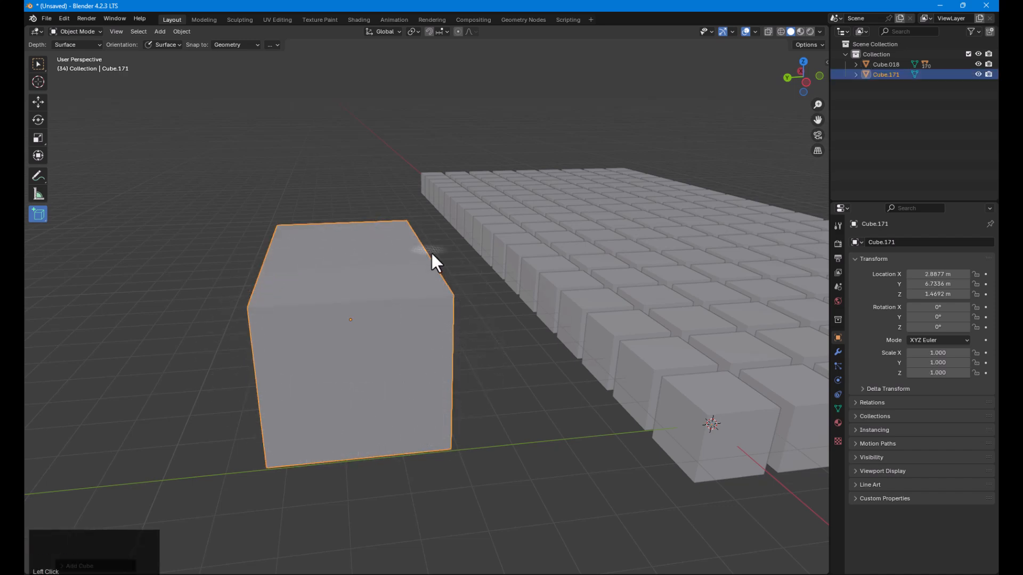
middle_click_drag(442, 405, 400, 410)
key("ctrl+z")
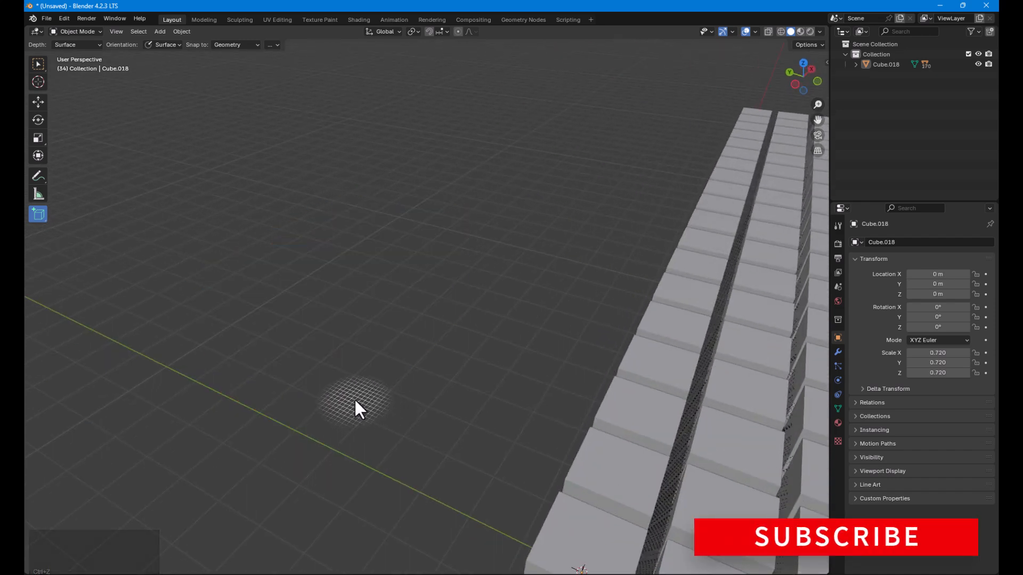
- Draw another freeform trial box with a custom base and height on the empty floor, and undo it
middle_click_drag(426, 417, 516, 408)
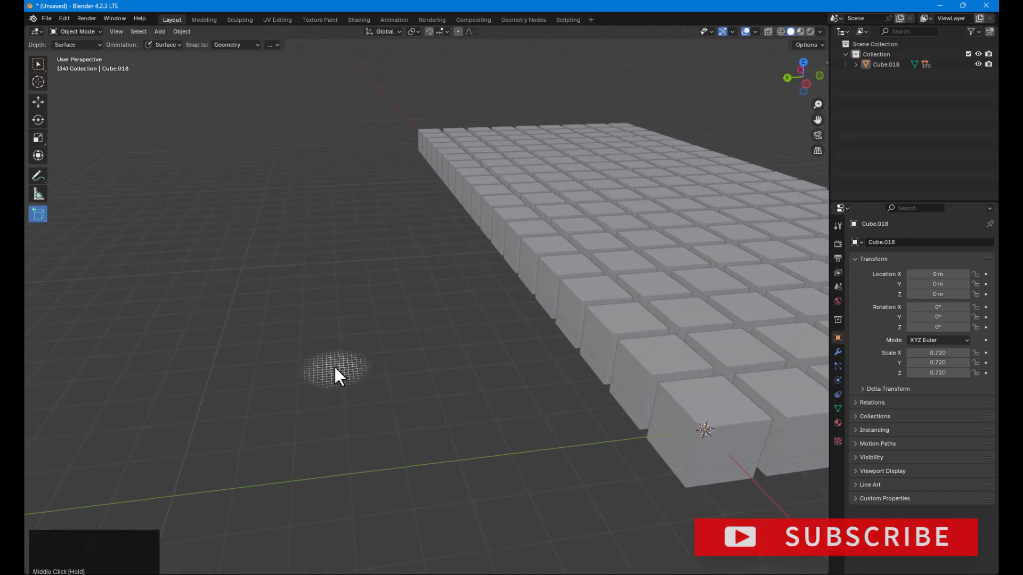
left_click_drag(335, 362, 479, 452)
left_click(456, 367)
middle_click_drag(456, 346, 463, 432)
key("ctrl+z")
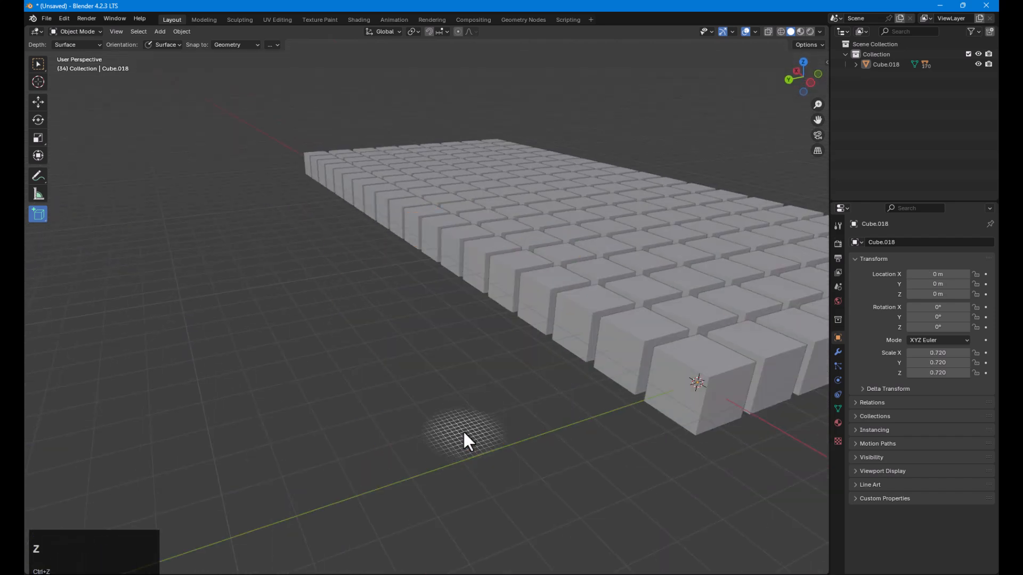
- Draw an equal-sided cube outward from its center beside the cube grid, centered at about X 5.52 m, Y 6.71 m, Z 0 m
left_click(333, 350, "alt+shift")
left_click(331, 337)
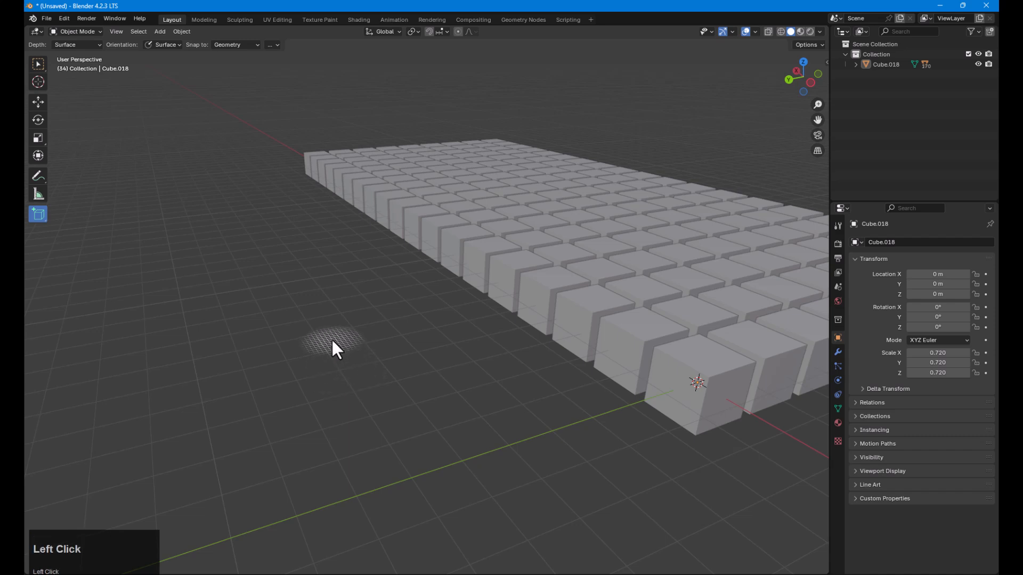
left_click_drag(338, 349, 384, 400, "alt+shift")
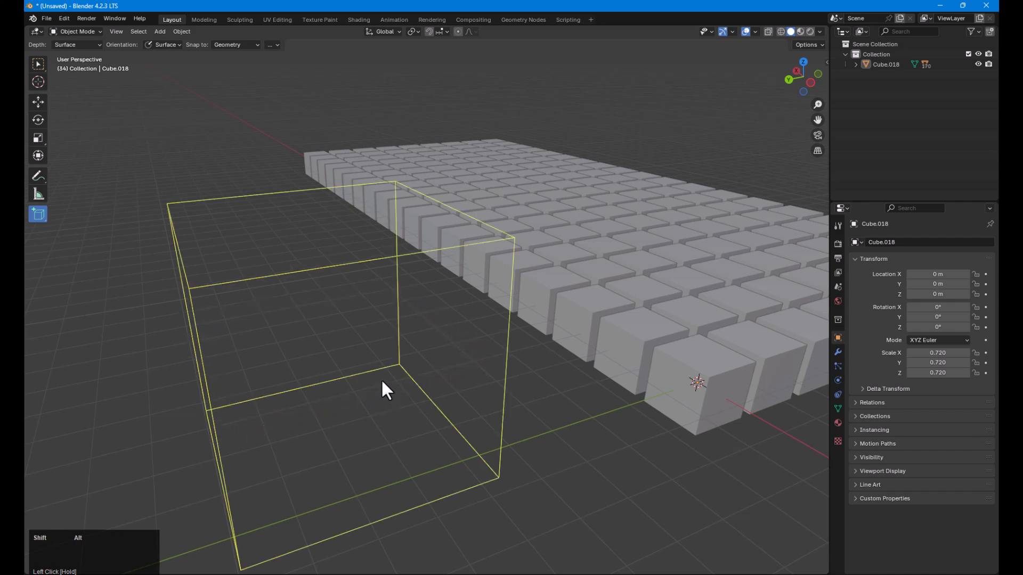
left_click(381, 375, "alt+shift")
middle_click_drag(434, 456, 515, 470)
scroll(411, 423, "down", 3)
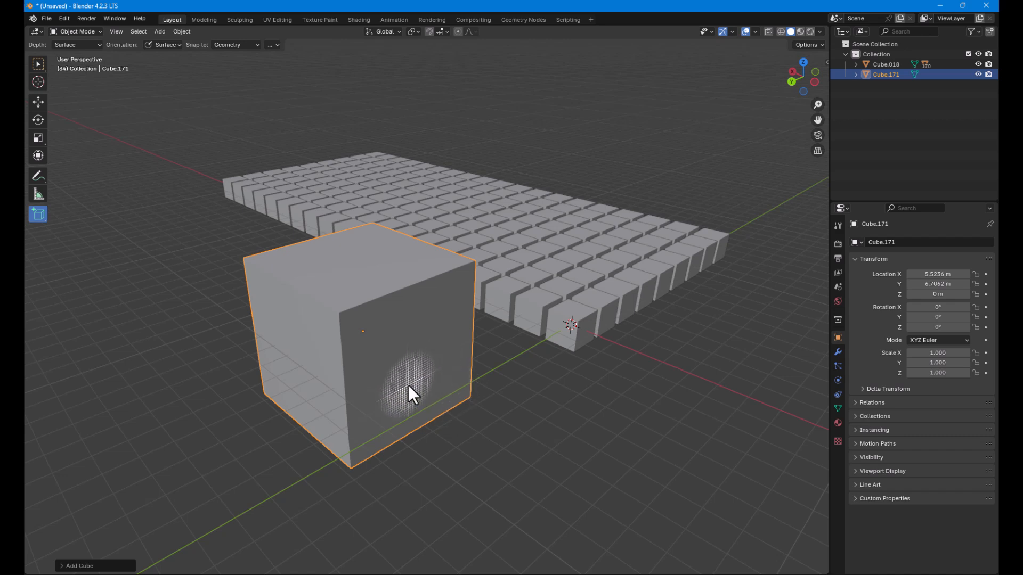
- Switch the newly drawn large cube from Object Mode to Edit Mode
left_click(69, 31)
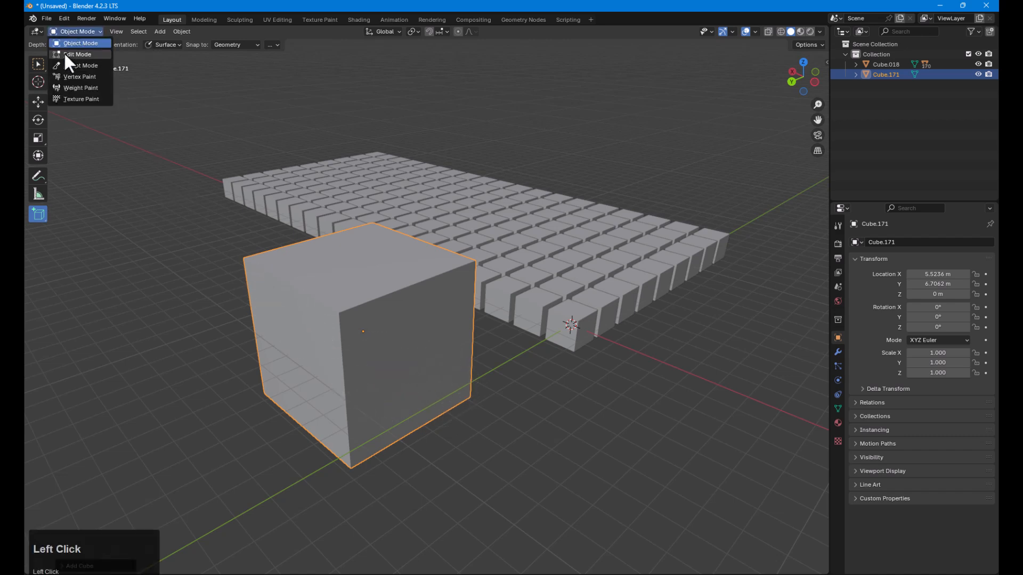
left_click(63, 52)
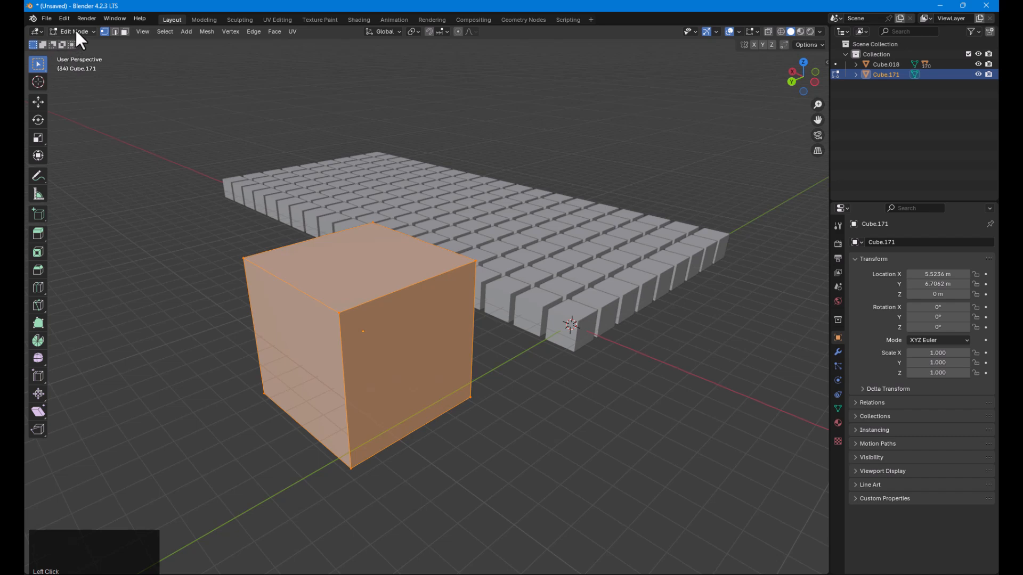